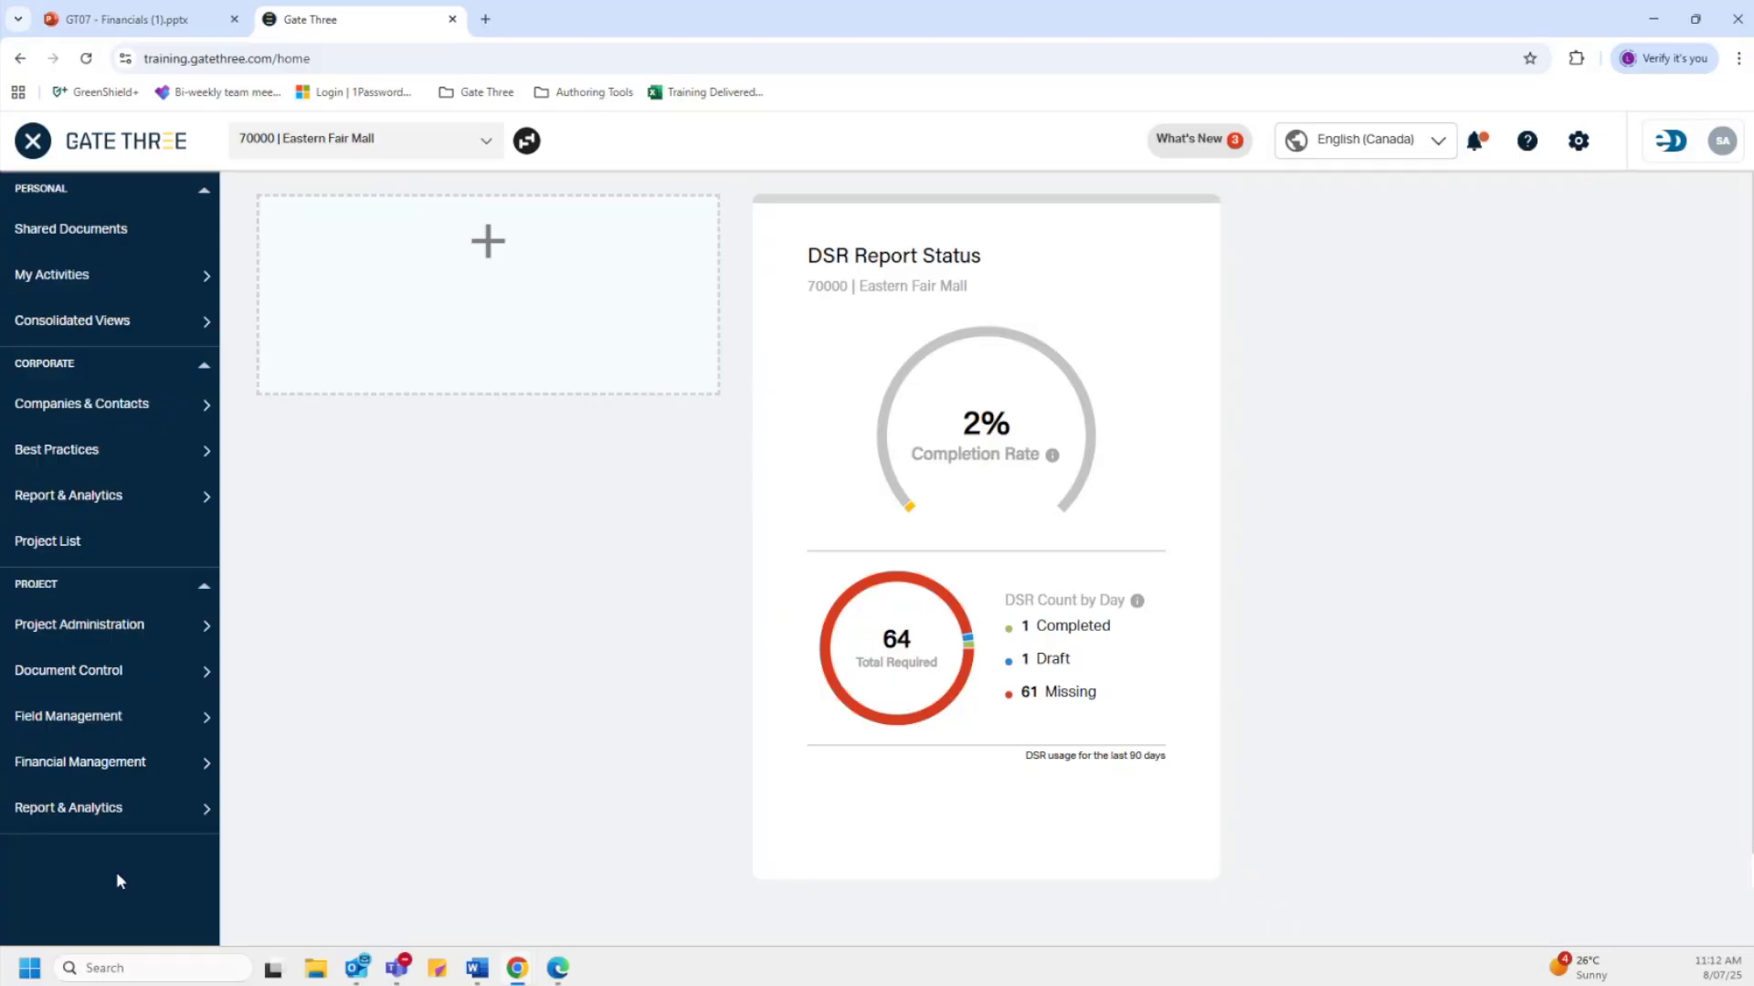
# Keep project 70000 Eastern Fair Mall selected and open its Cost Management page from the project's financial tools.
pyautogui.click(161, 761)
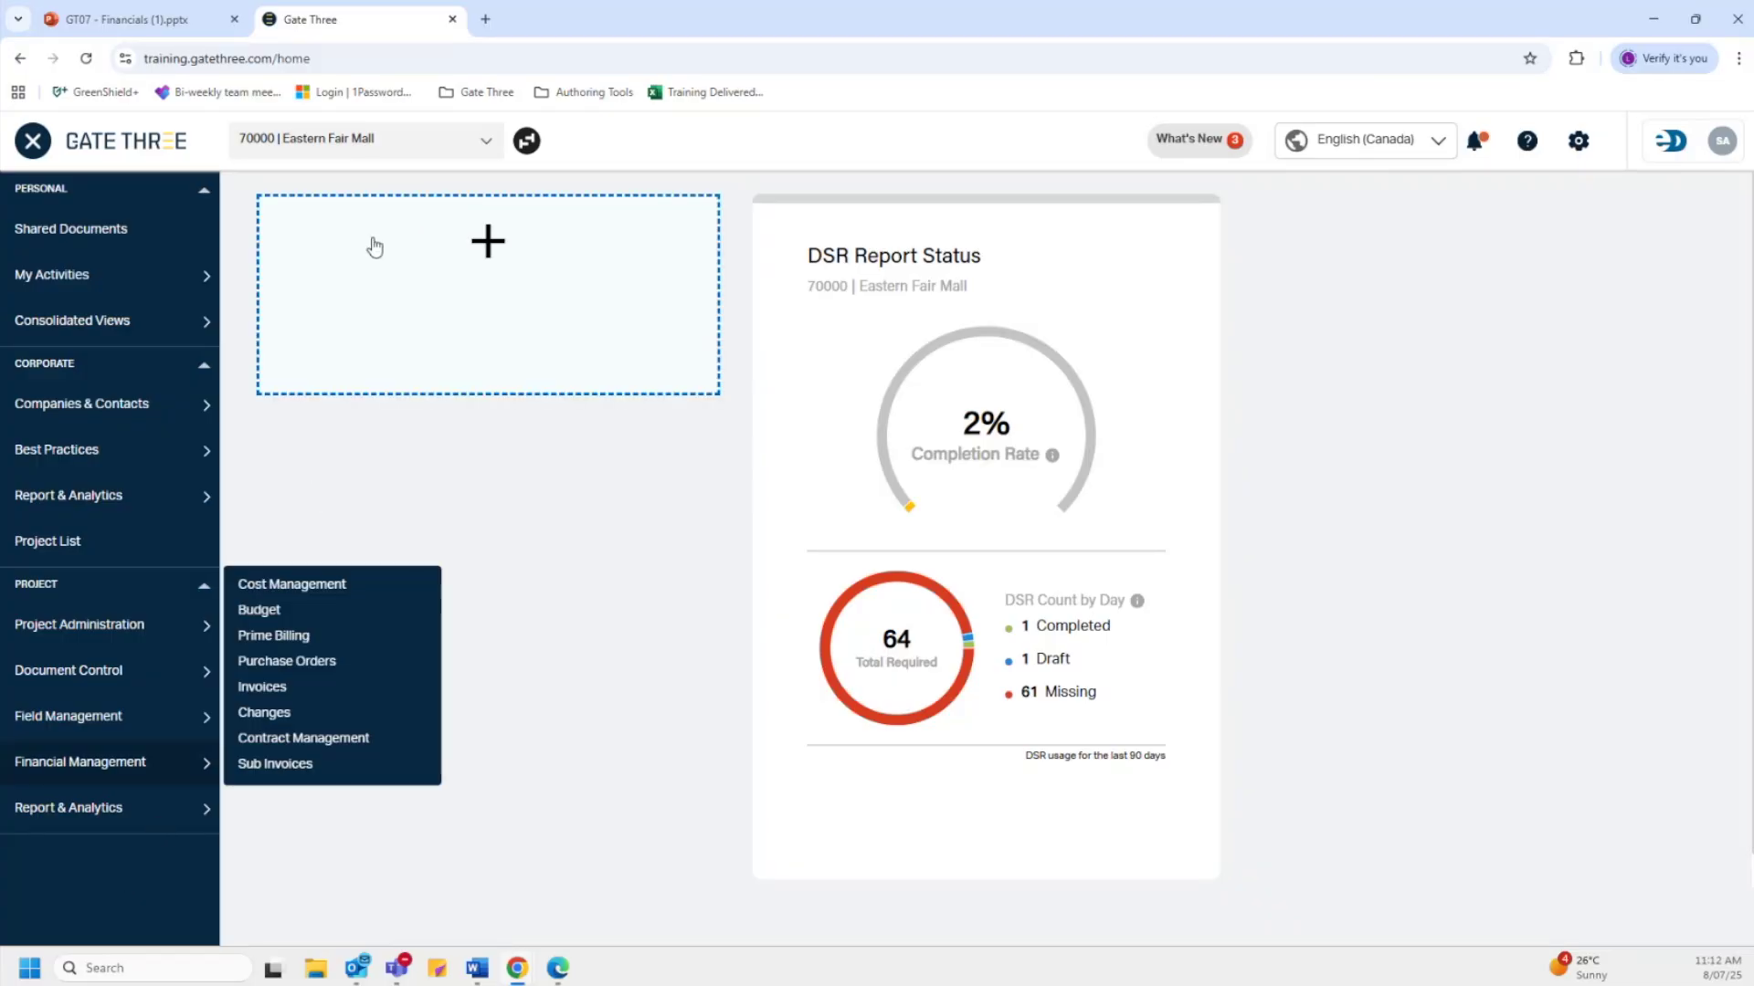
pyautogui.click(388, 146)
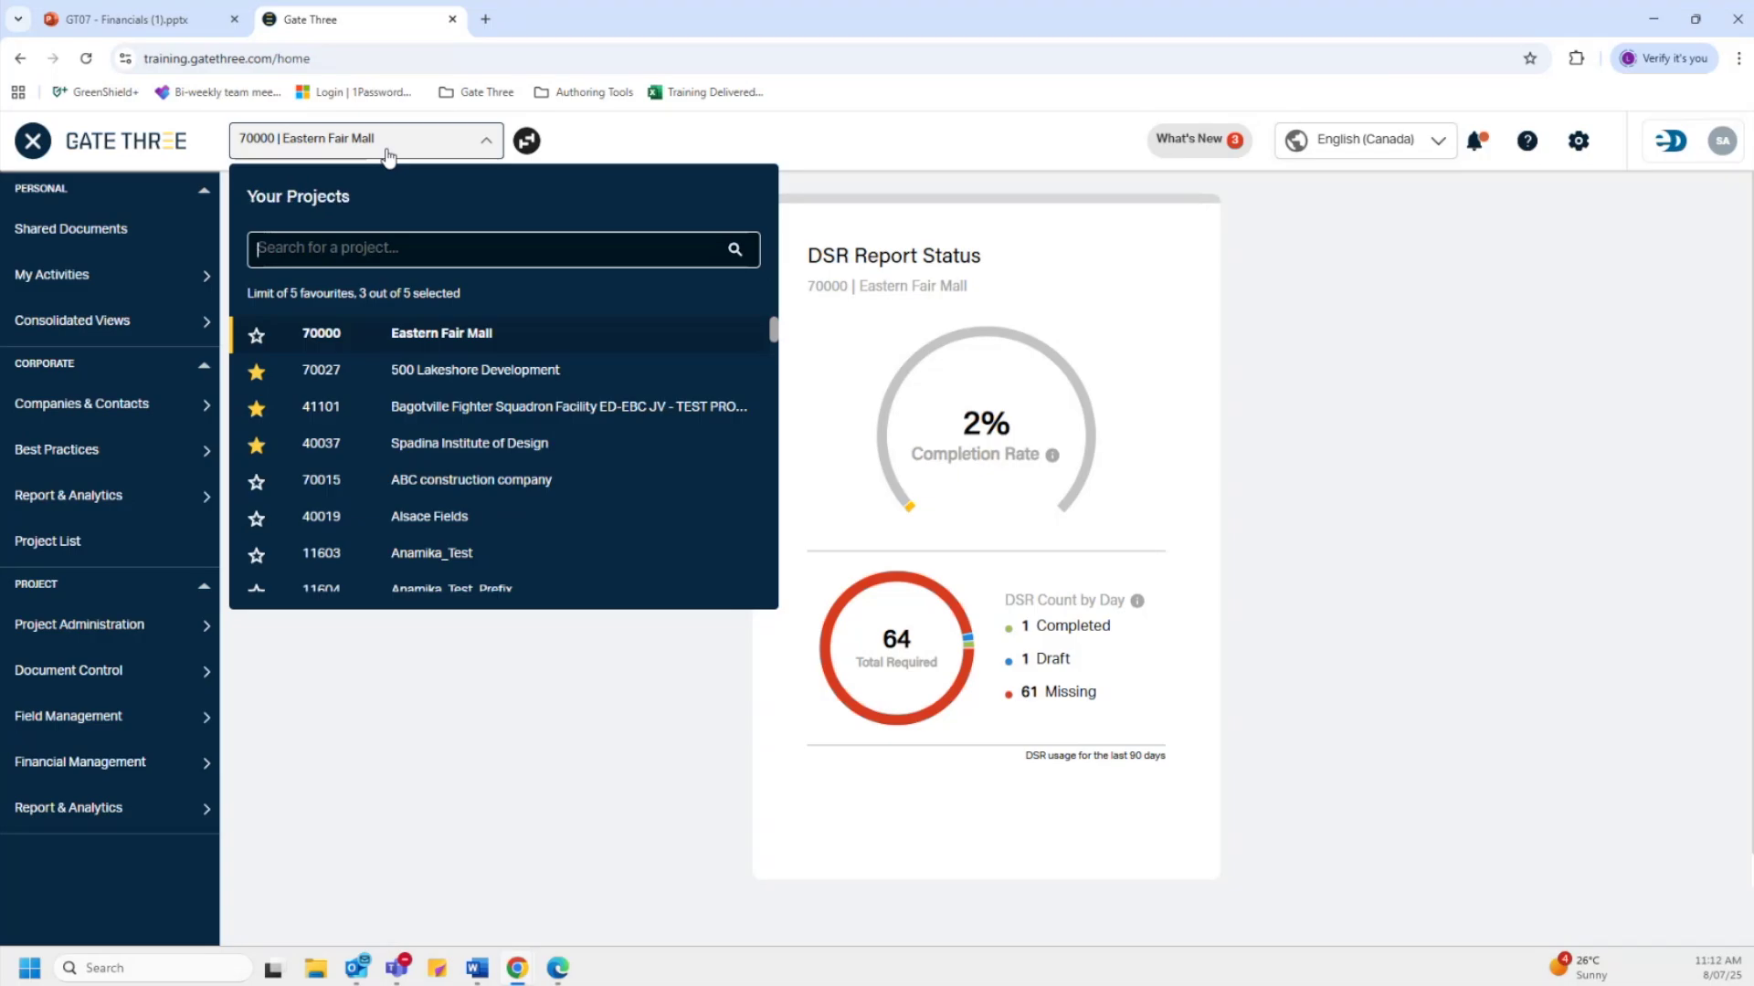
pyautogui.click(445, 355)
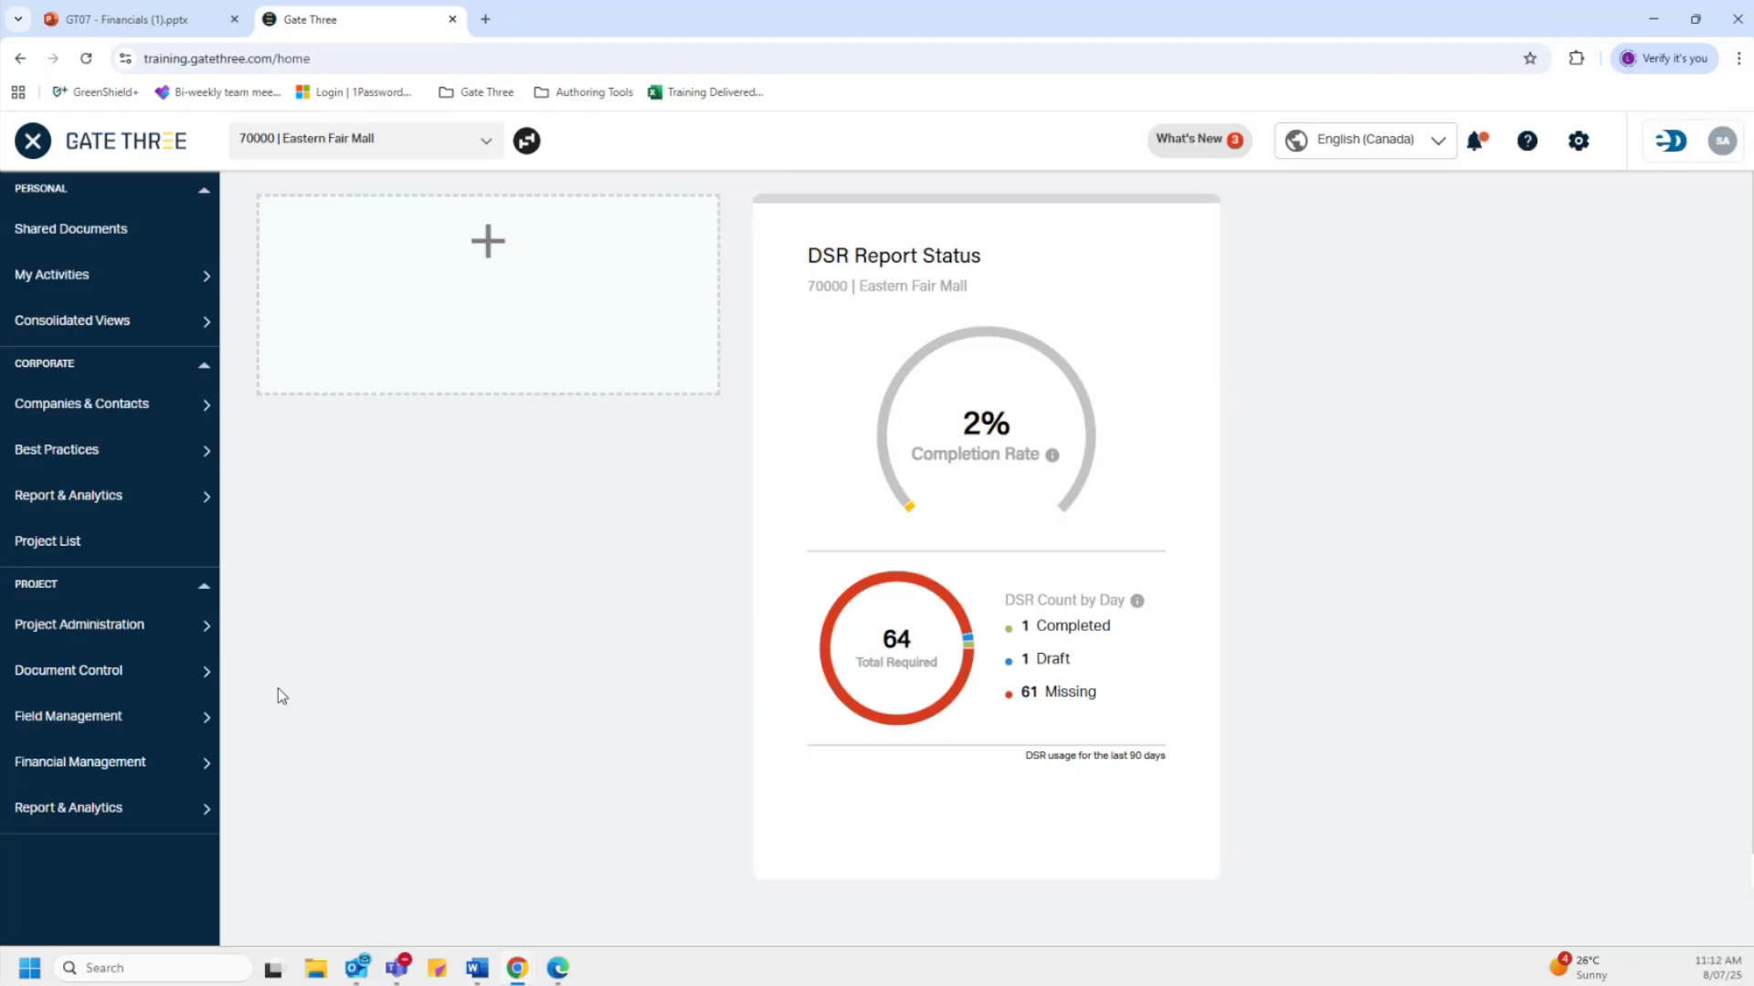
pyautogui.moveTo(196, 762)
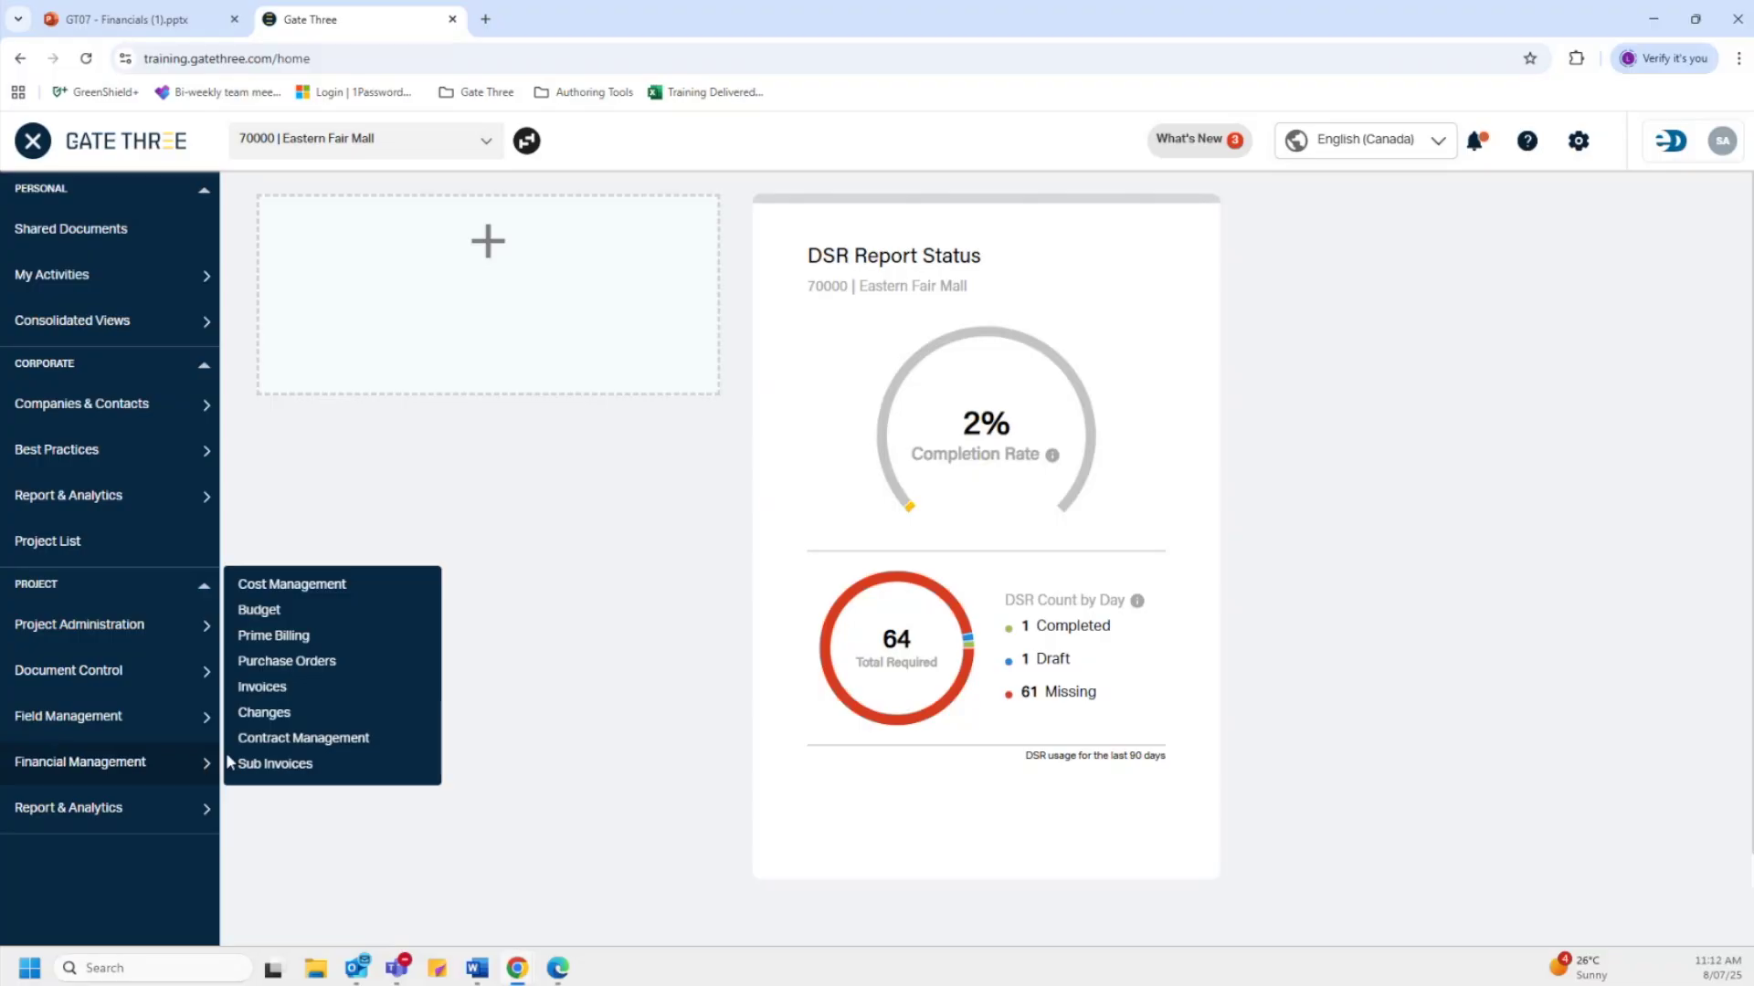
pyautogui.click(314, 594)
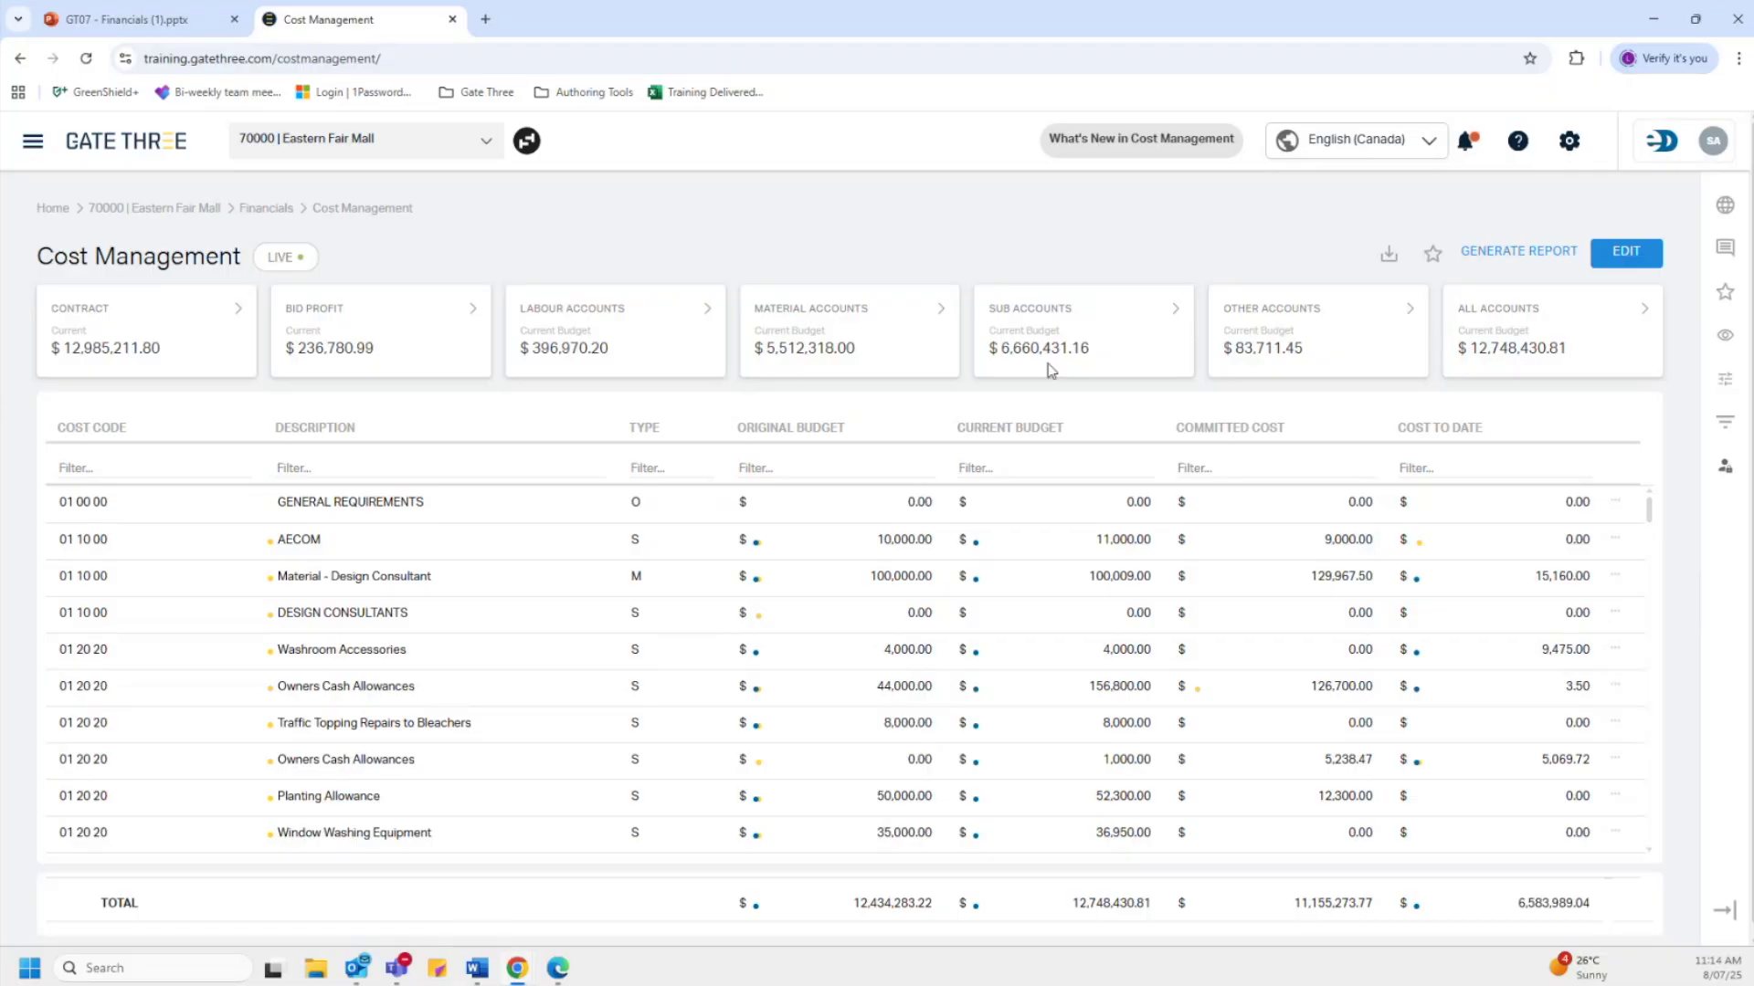
# Expand all seven summary cards, from Contract and Bid Profit through All Accounts, to show their additional figures.
pyautogui.click(238, 315)
pyautogui.click(475, 311)
pyautogui.click(707, 309)
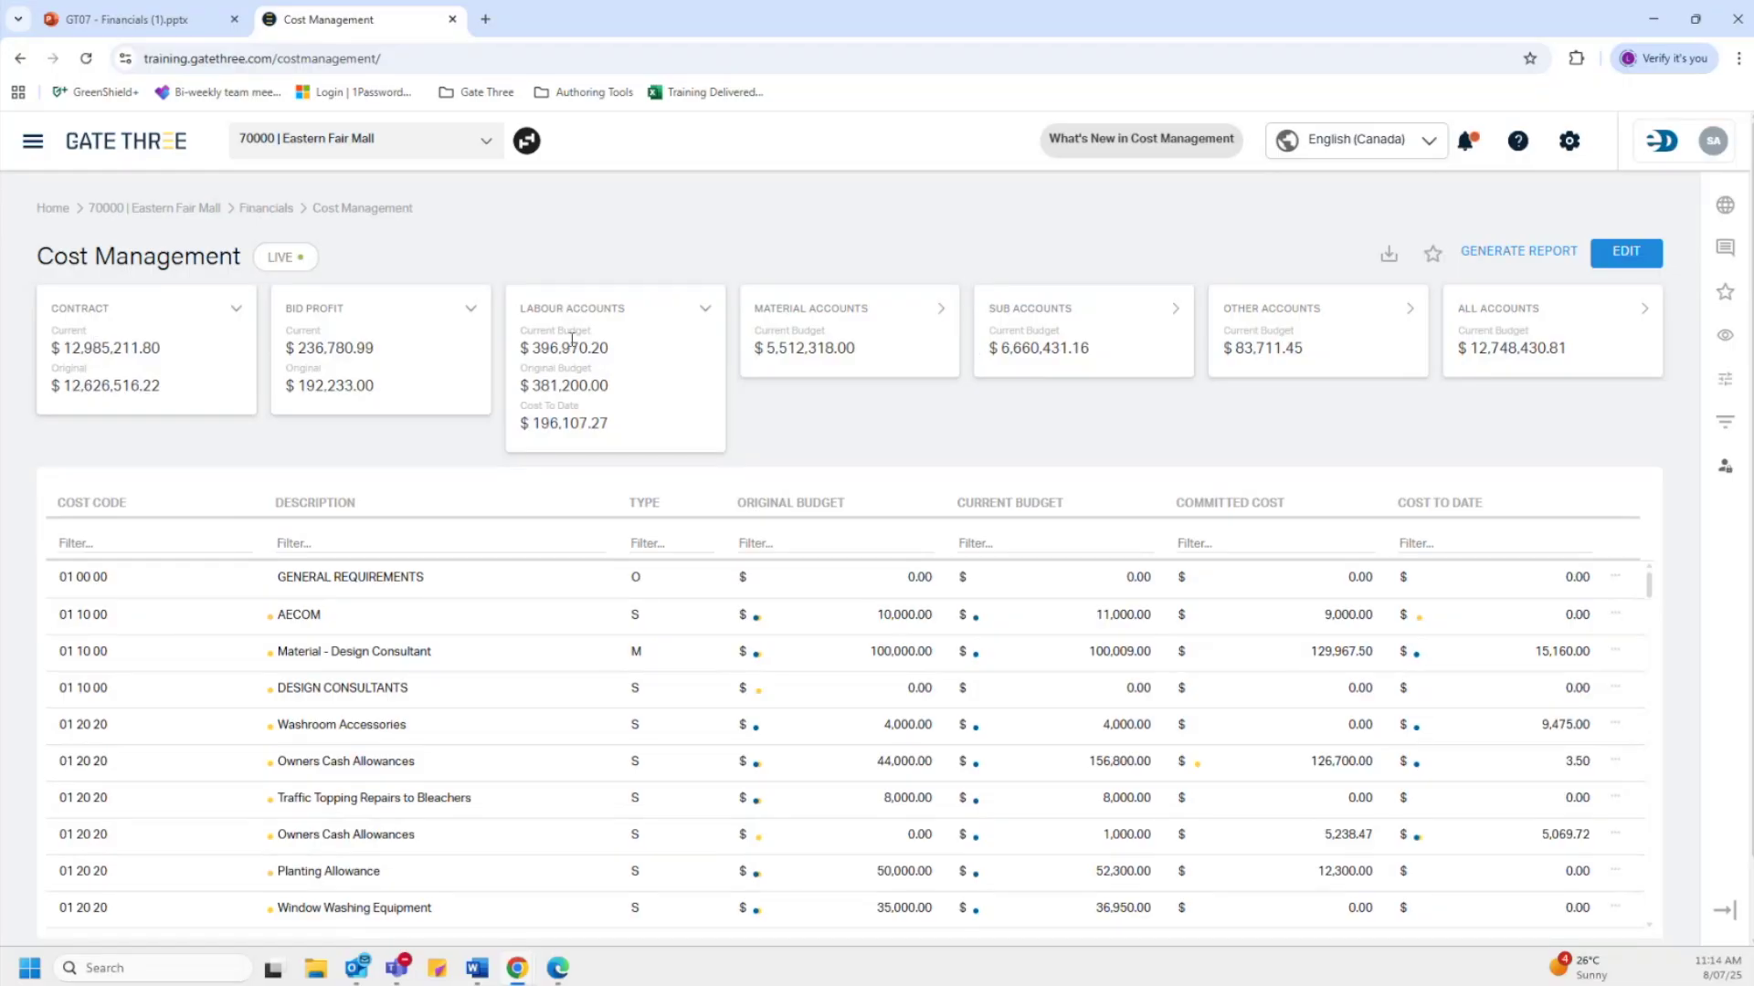
pyautogui.click(941, 314)
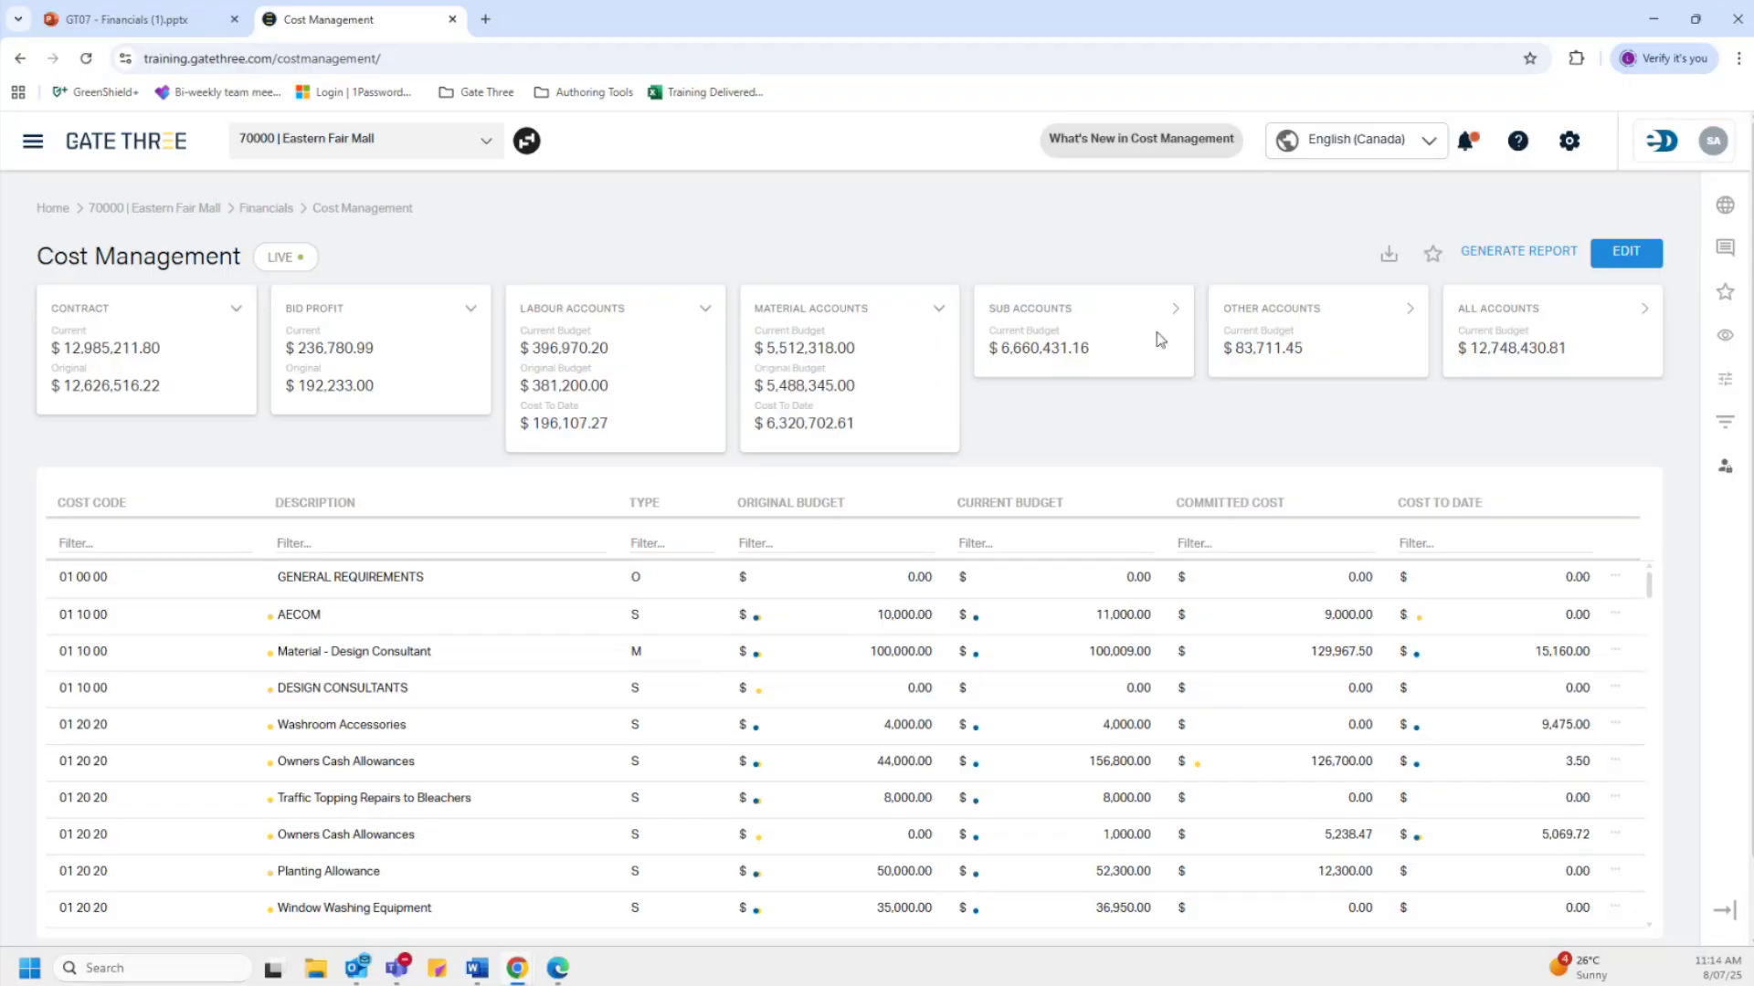
pyautogui.click(1177, 313)
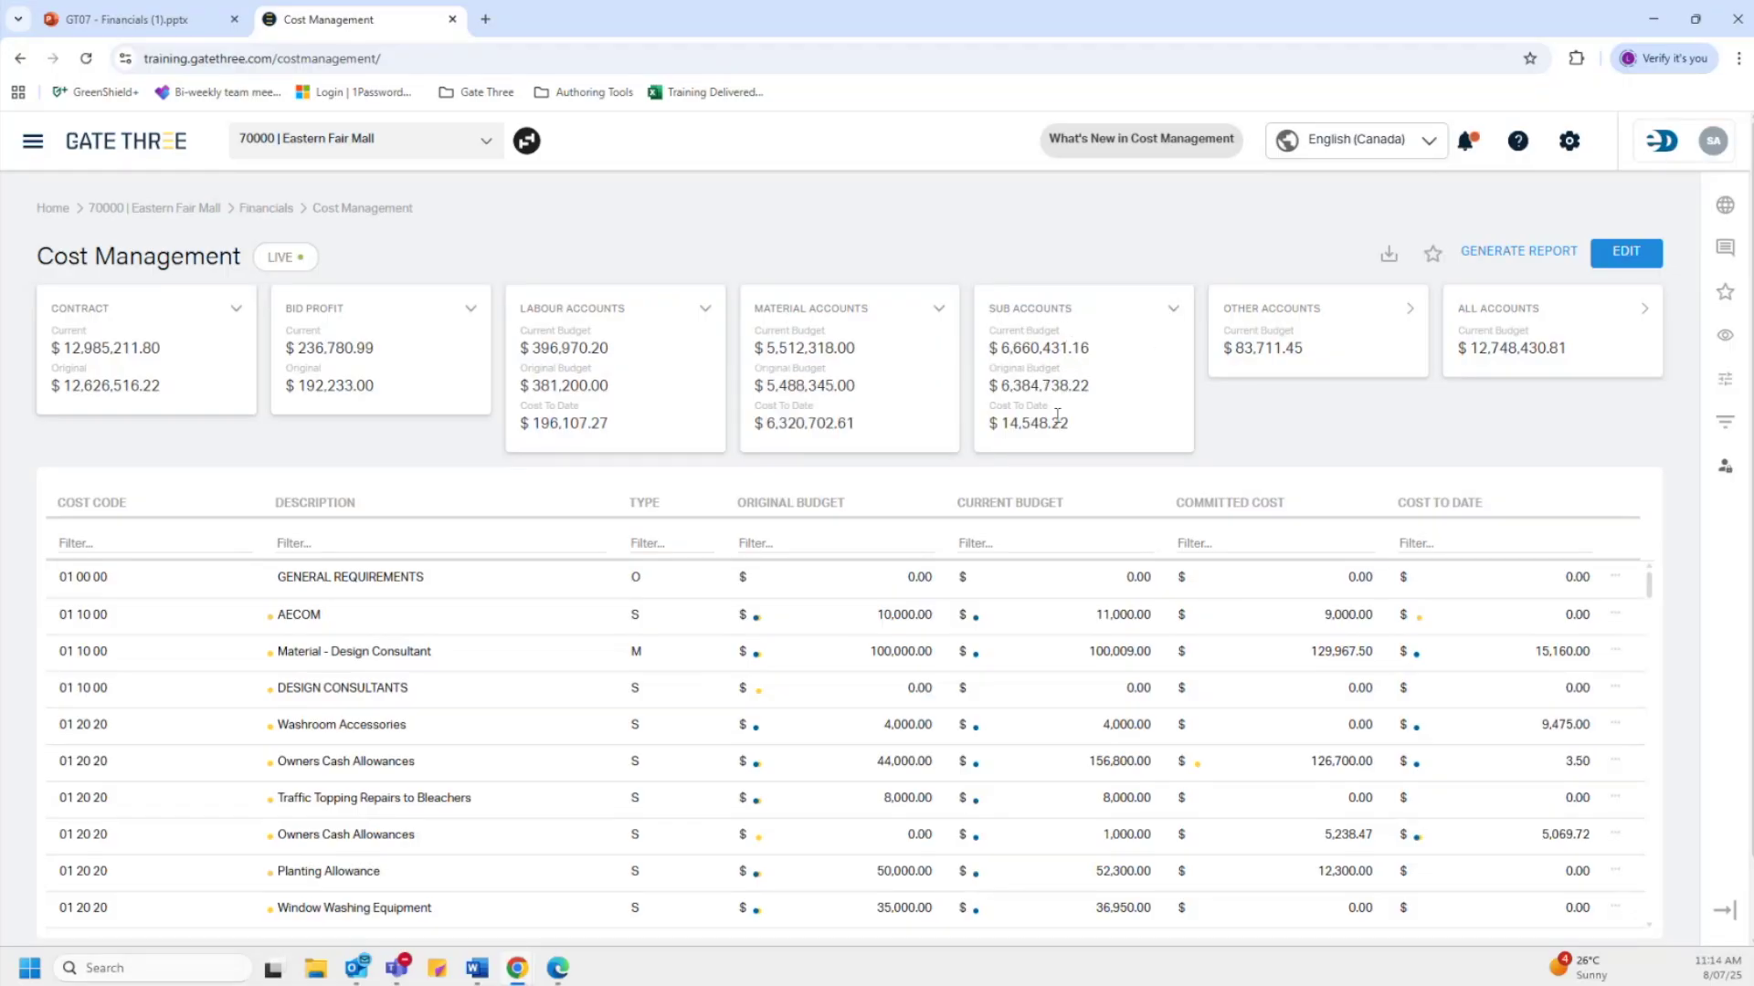
pyautogui.click(1411, 311)
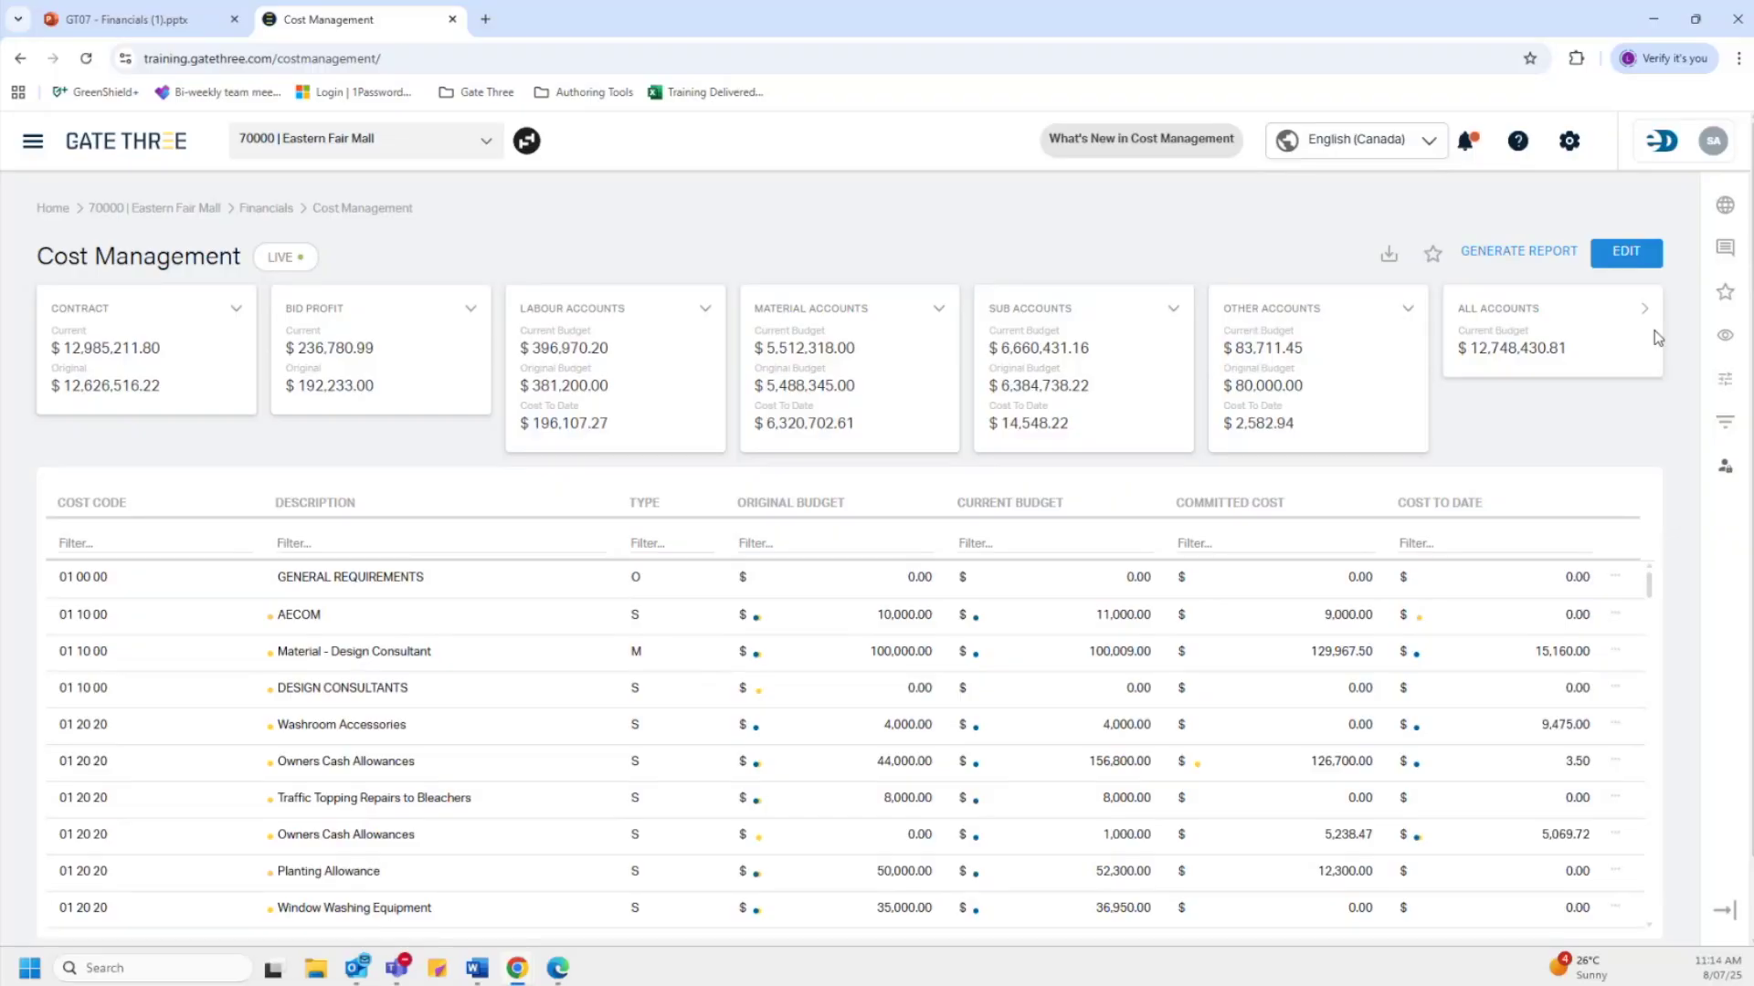
pyautogui.click(1646, 310)
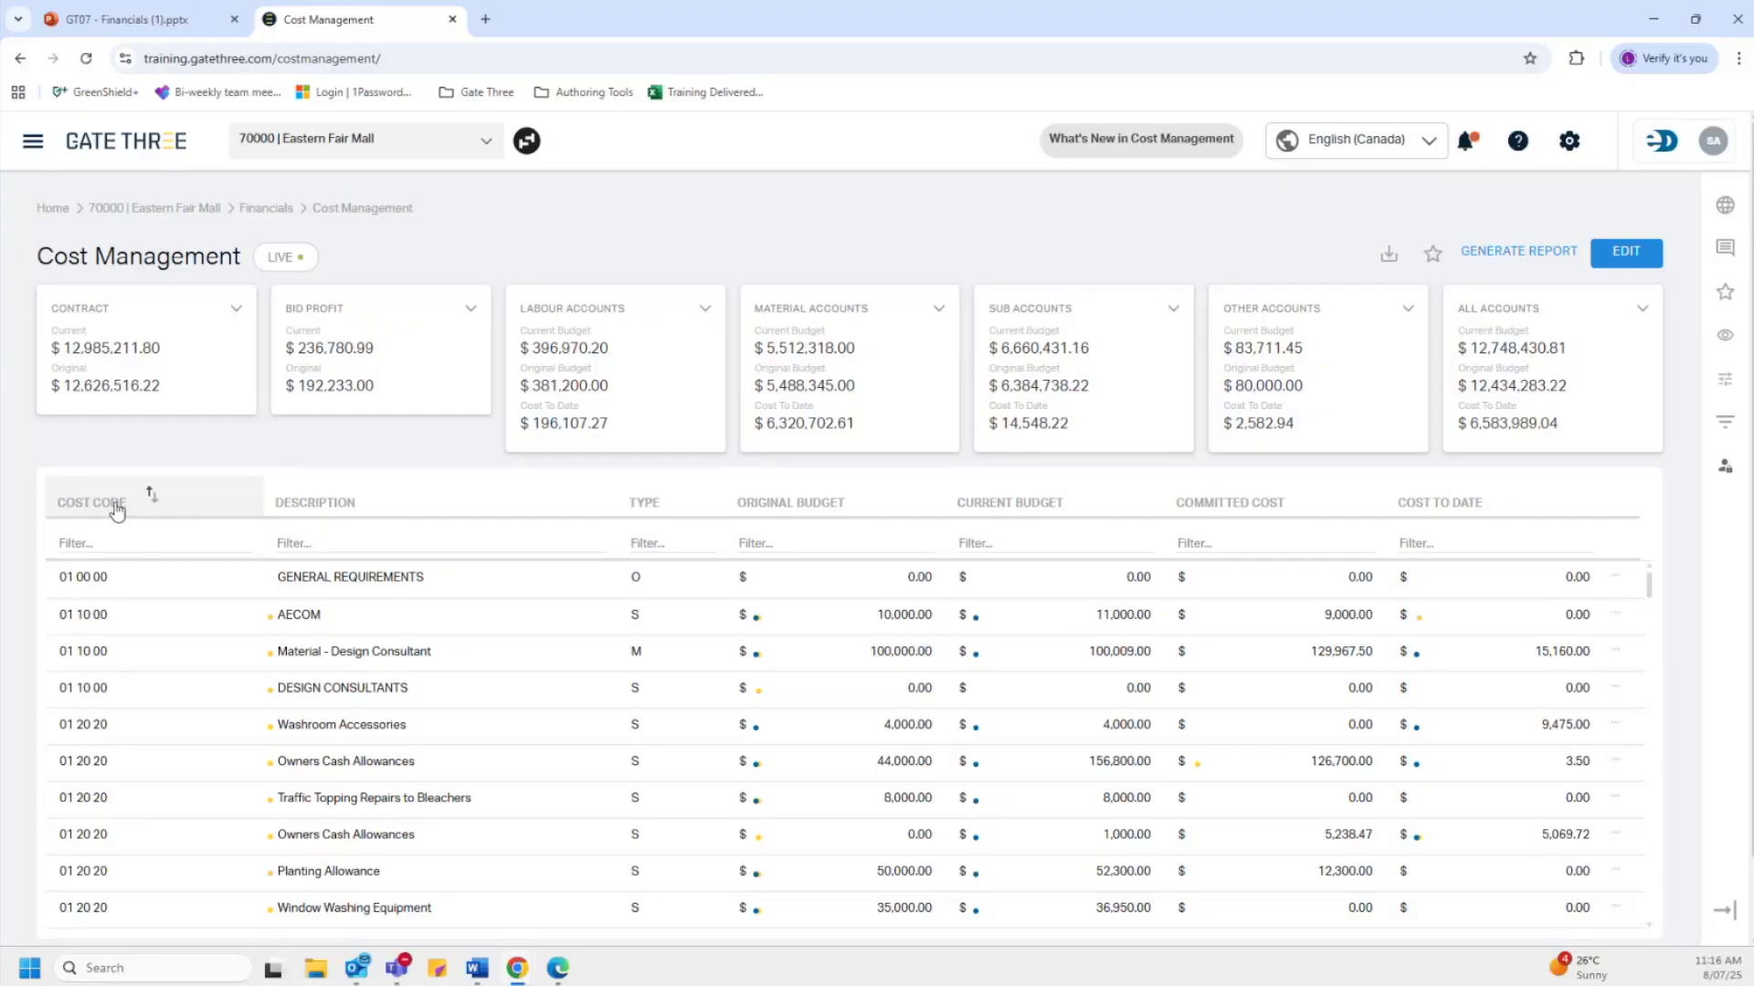
pyautogui.moveTo(117, 511); pyautogui.dragTo(149, 493)
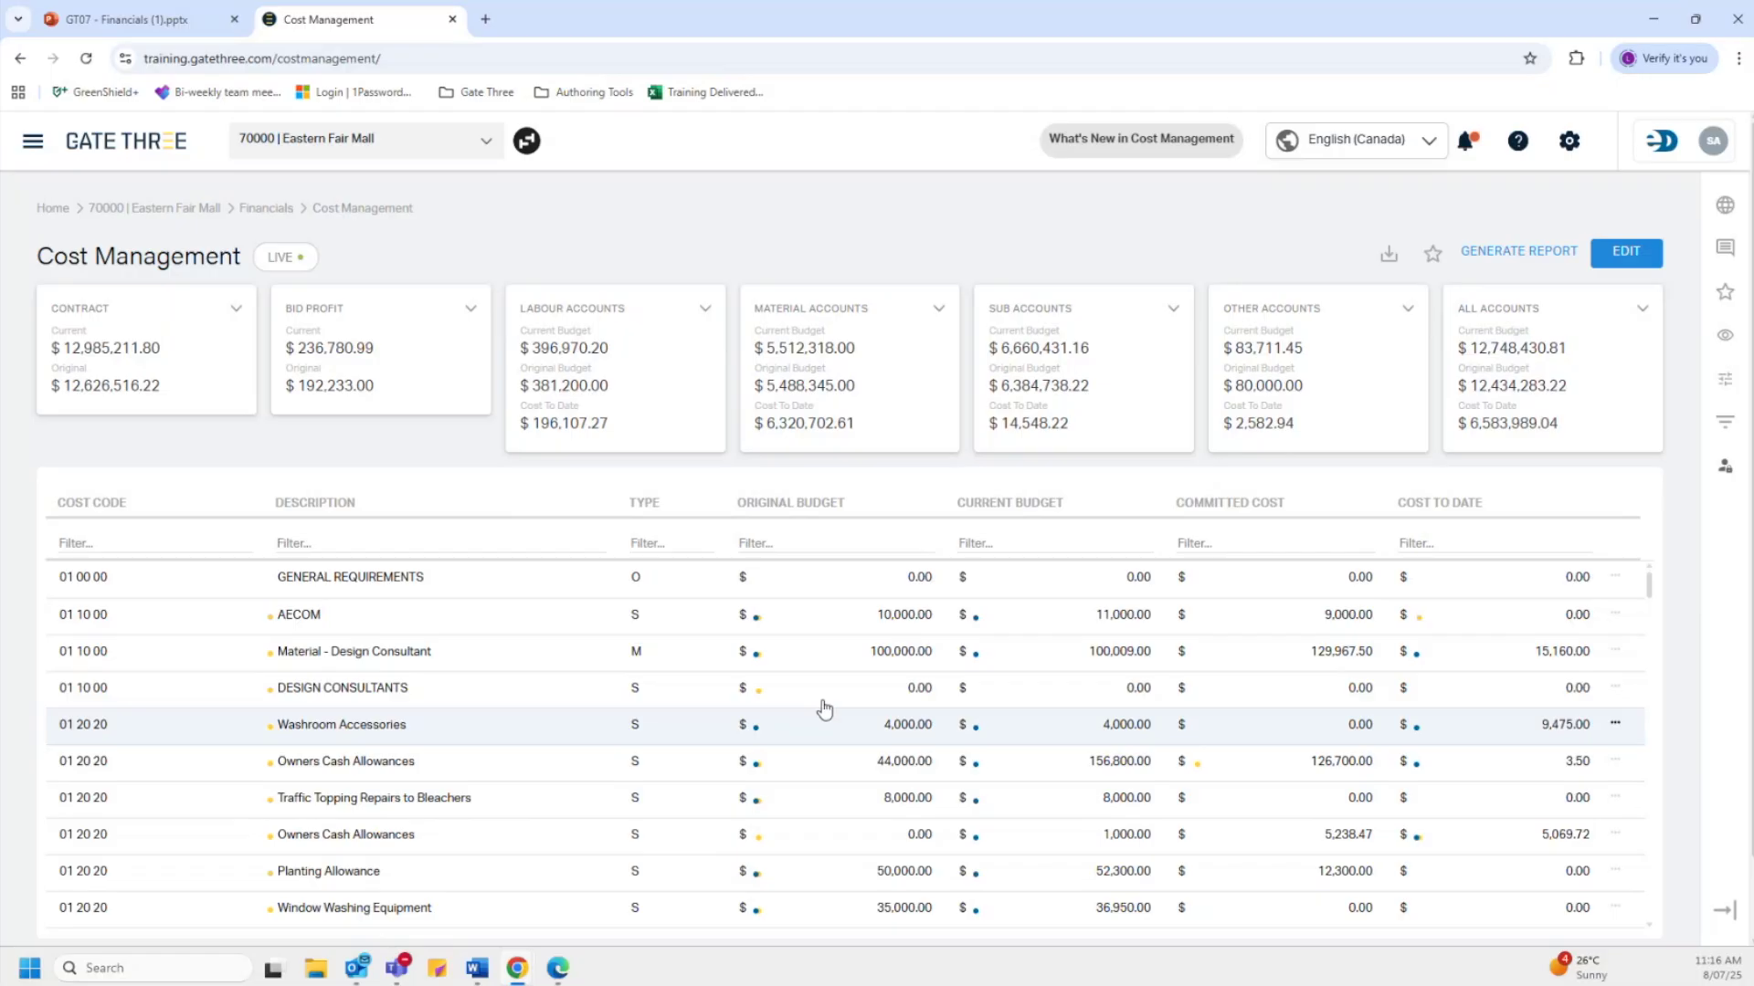
pyautogui.scroll(-1, 1036, 778)
pyautogui.scroll(1, 1036, 778)
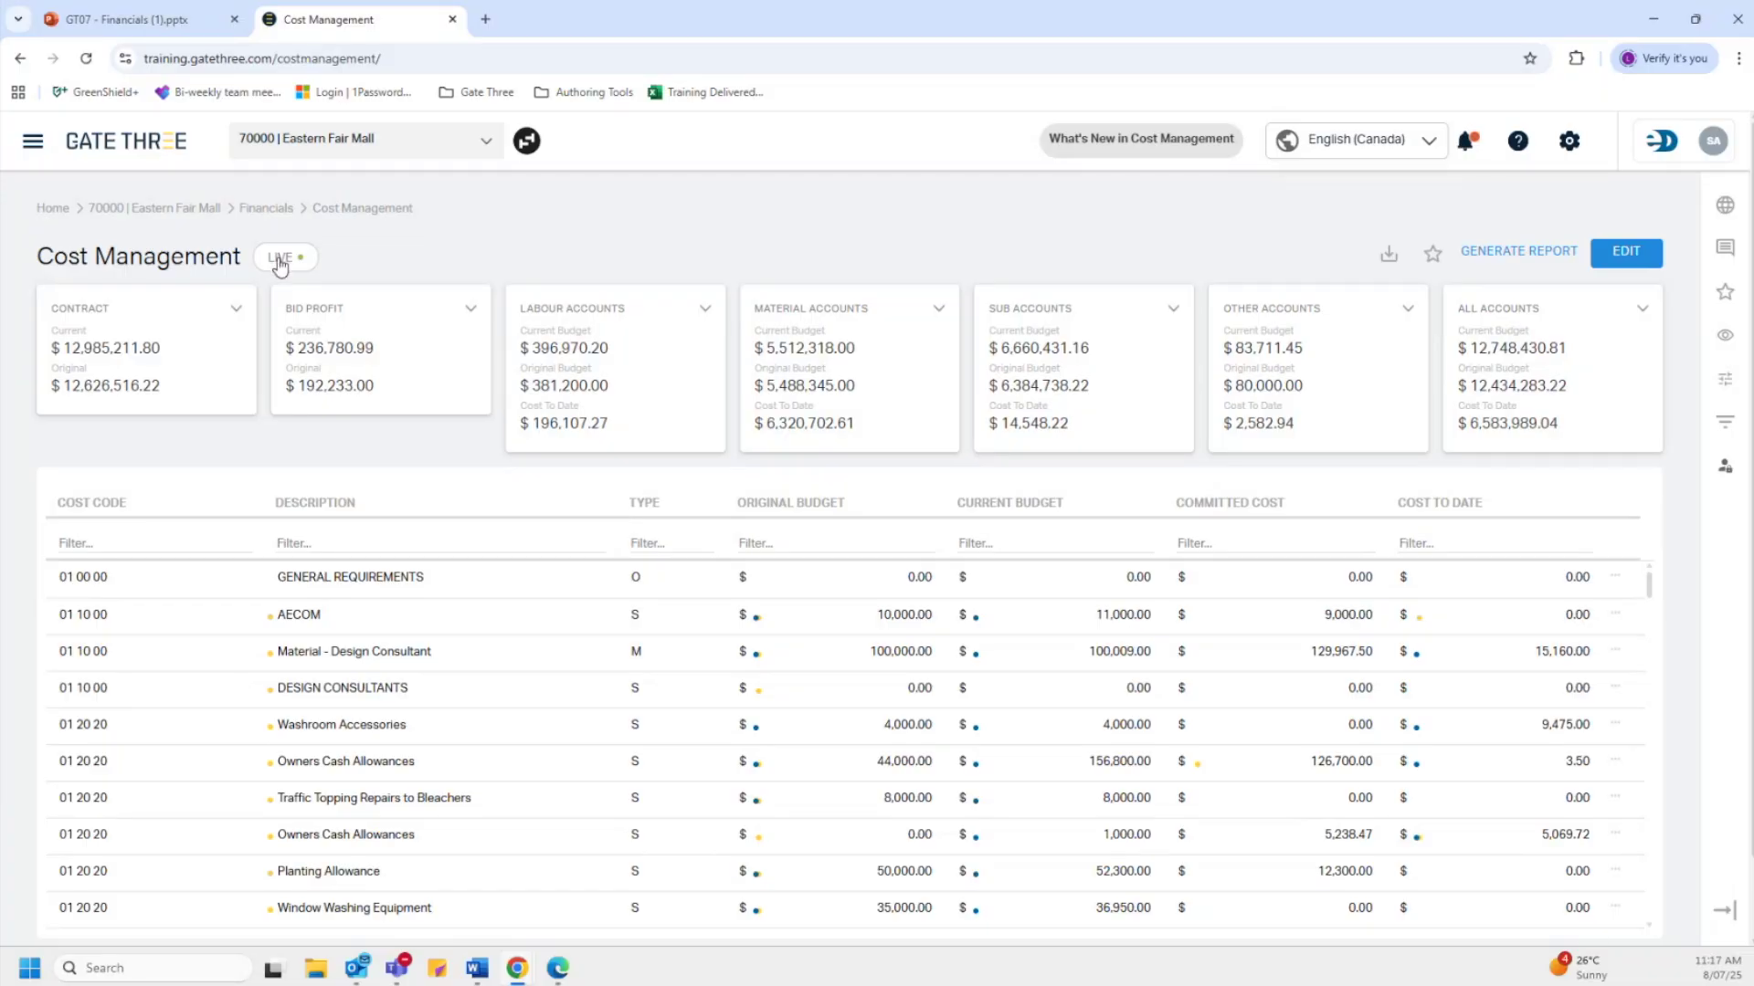
# Switch the cost data from live to a snapshot dated April 1, 2025 at 11:59 PM.
pyautogui.click(280, 263)
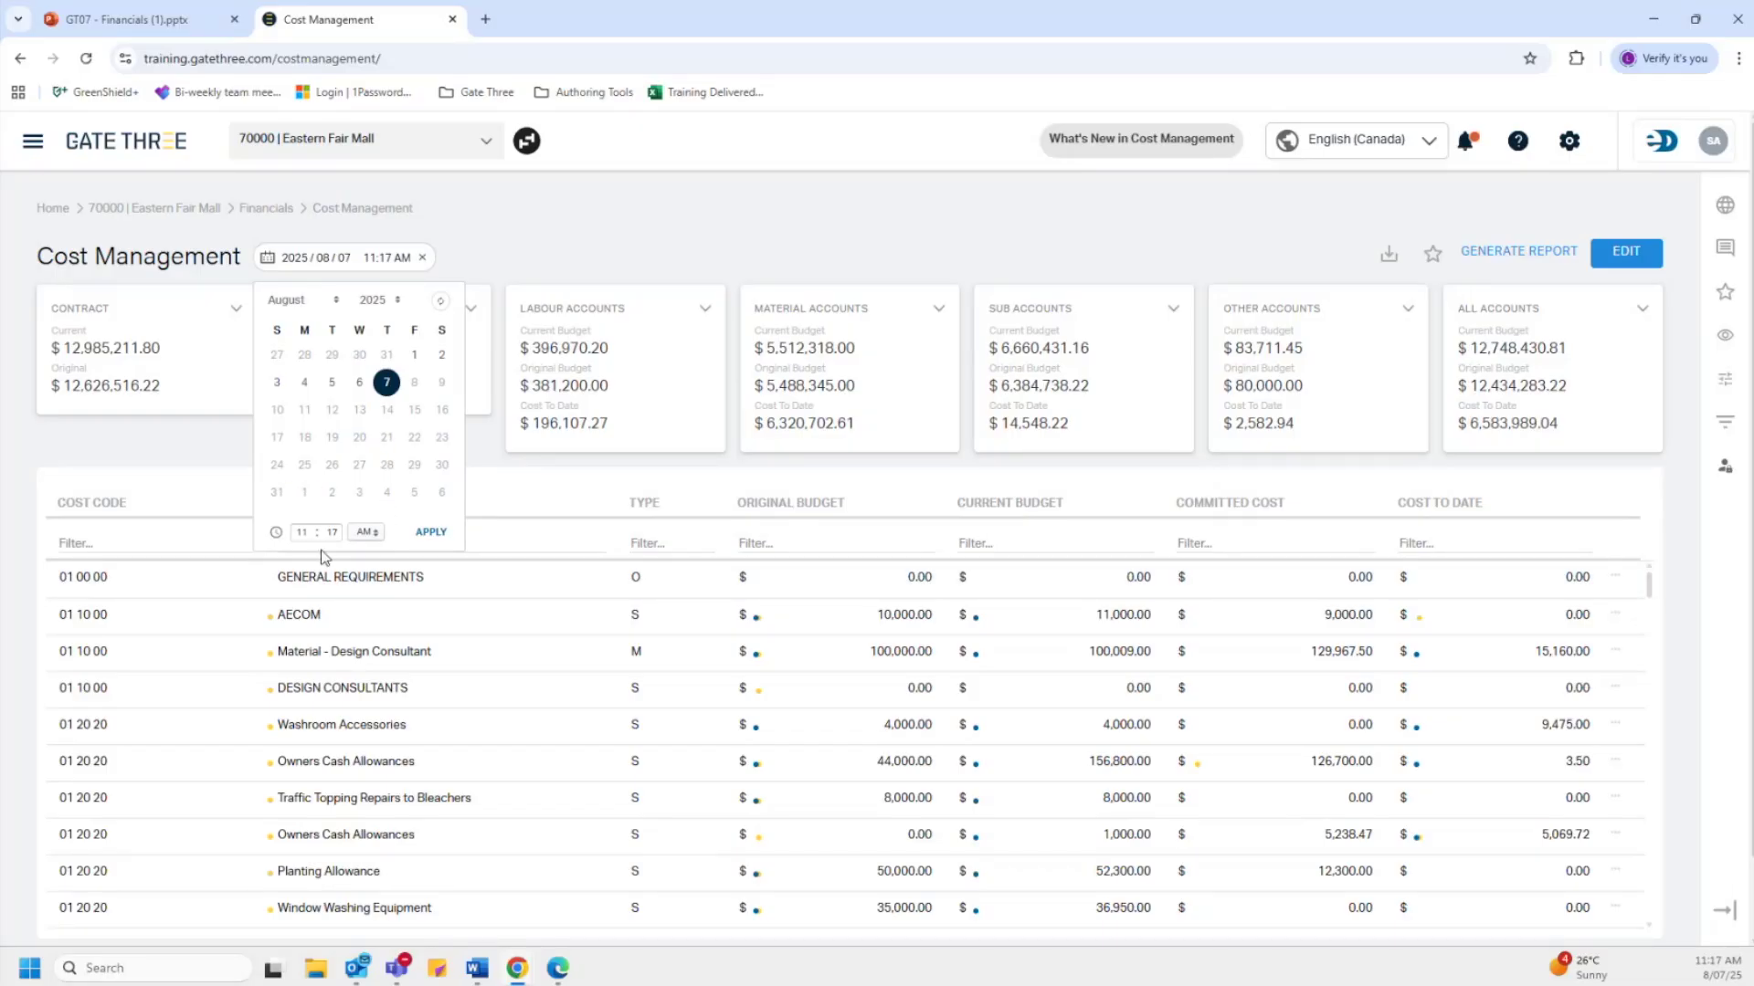
pyautogui.click(318, 304)
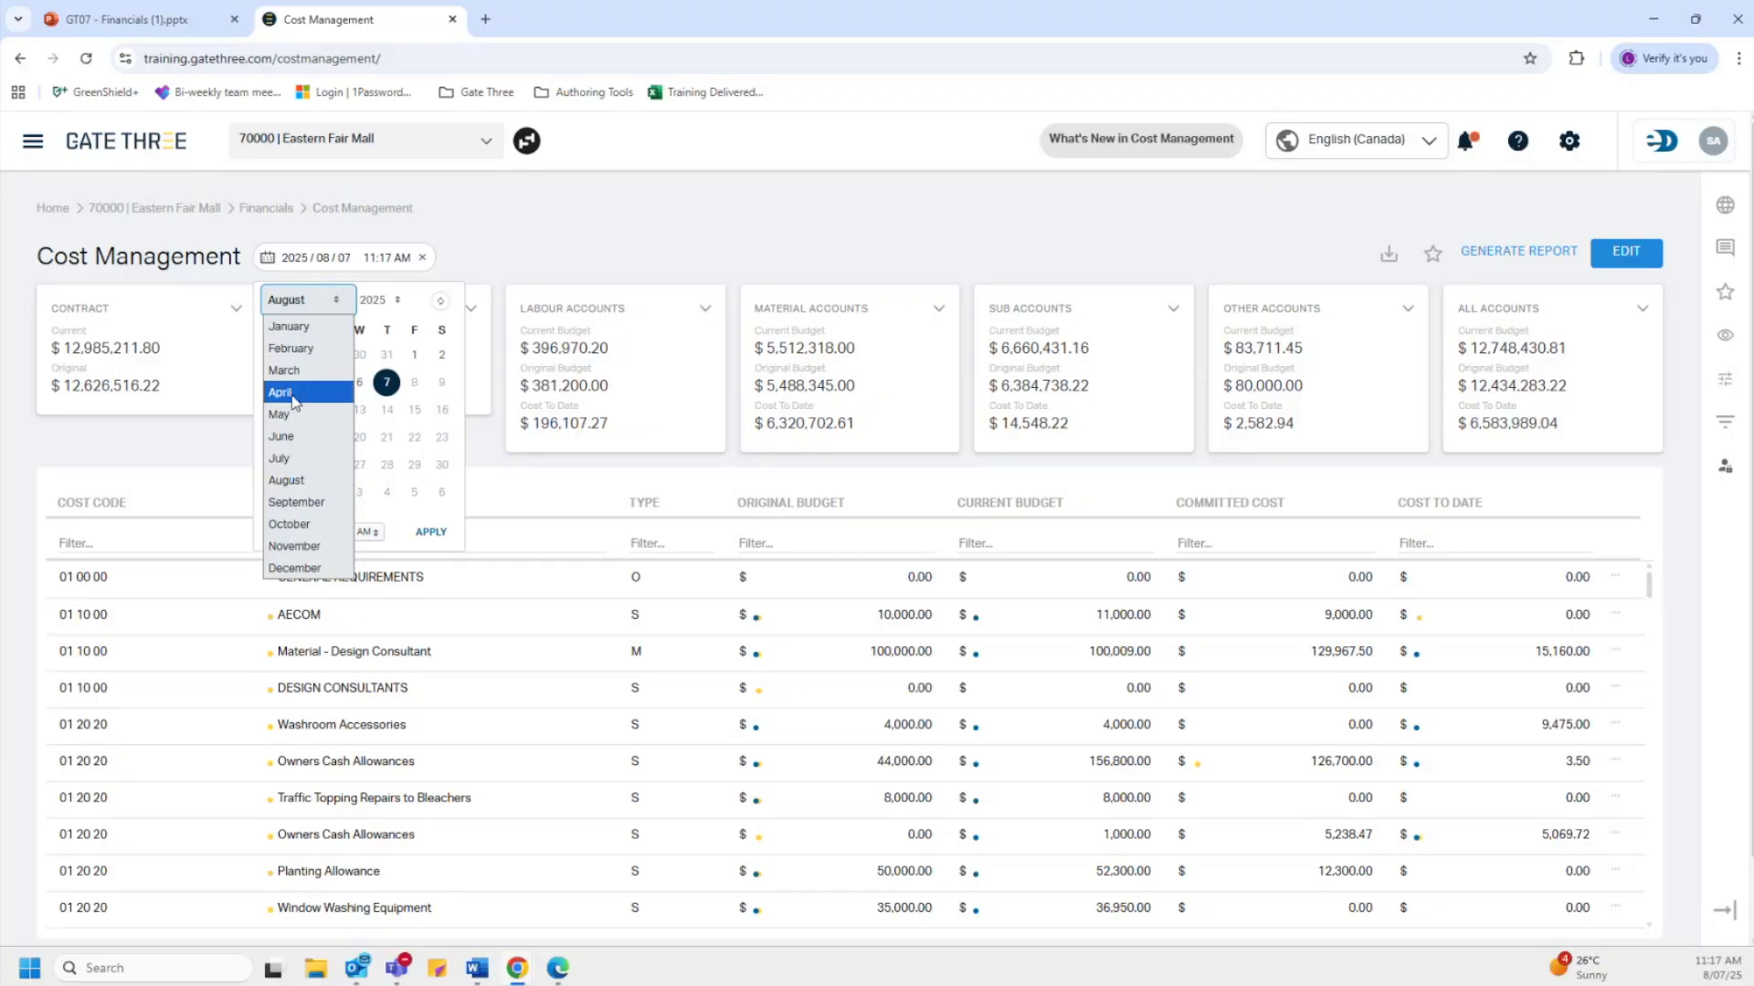
pyautogui.click(292, 398)
pyautogui.click(331, 355)
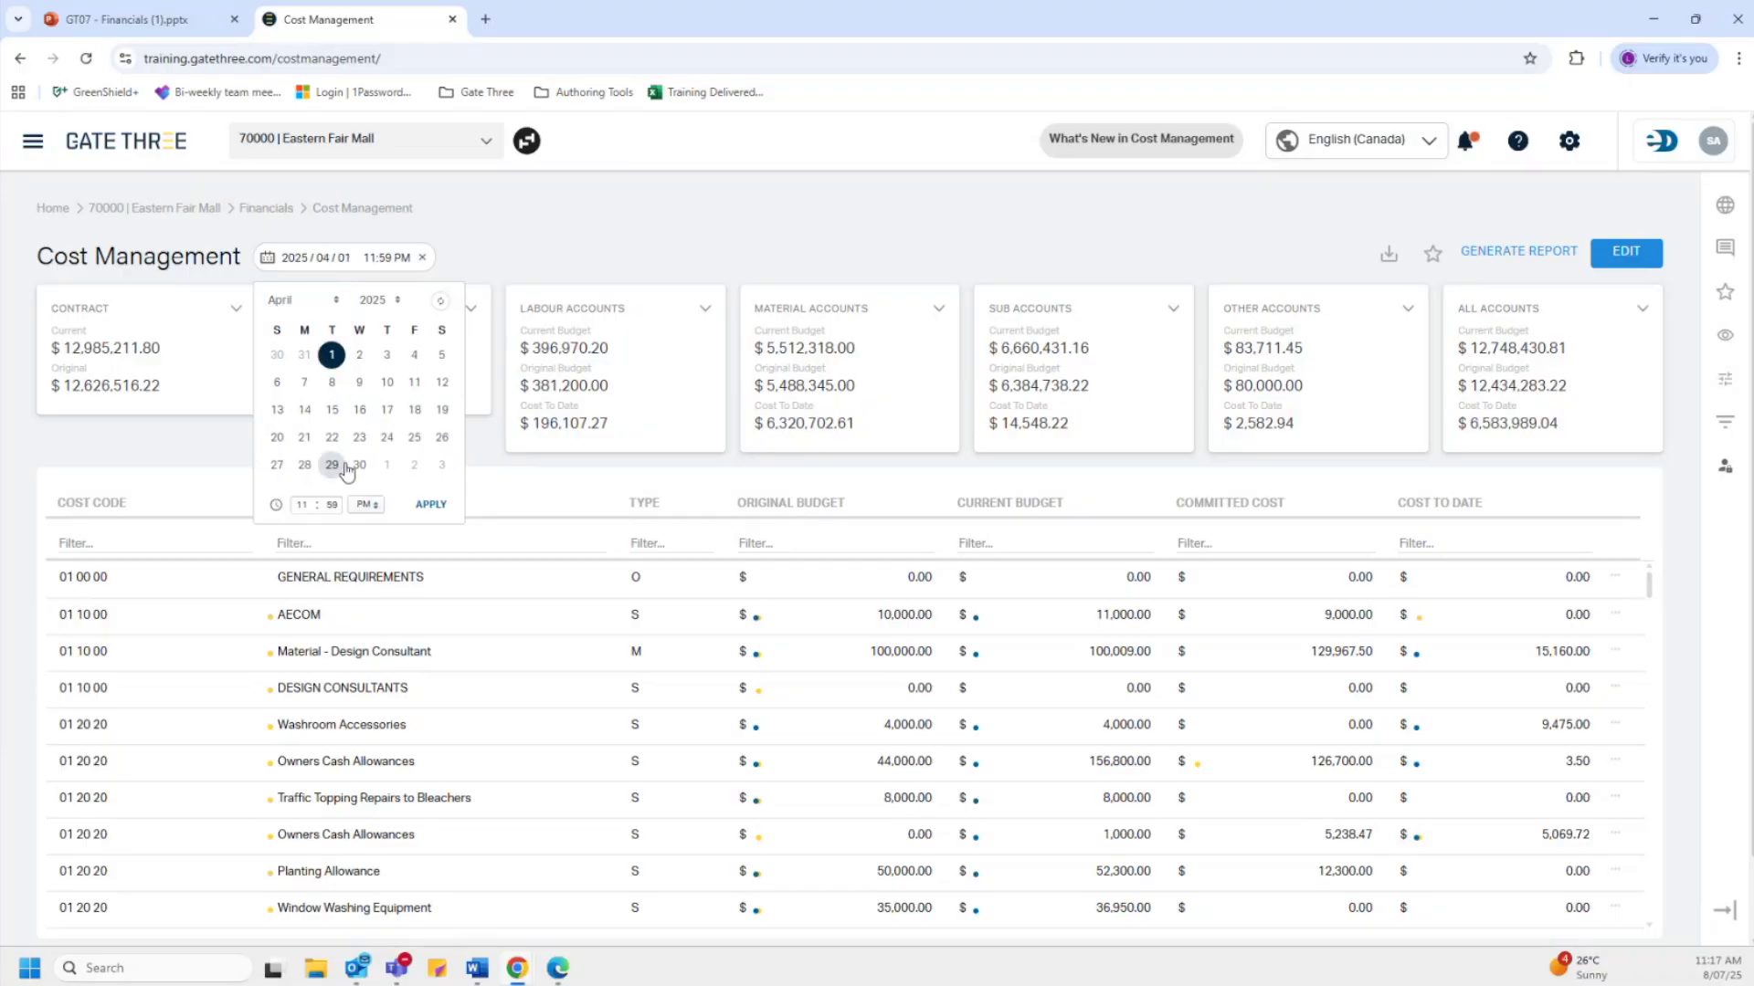
pyautogui.click(427, 510)
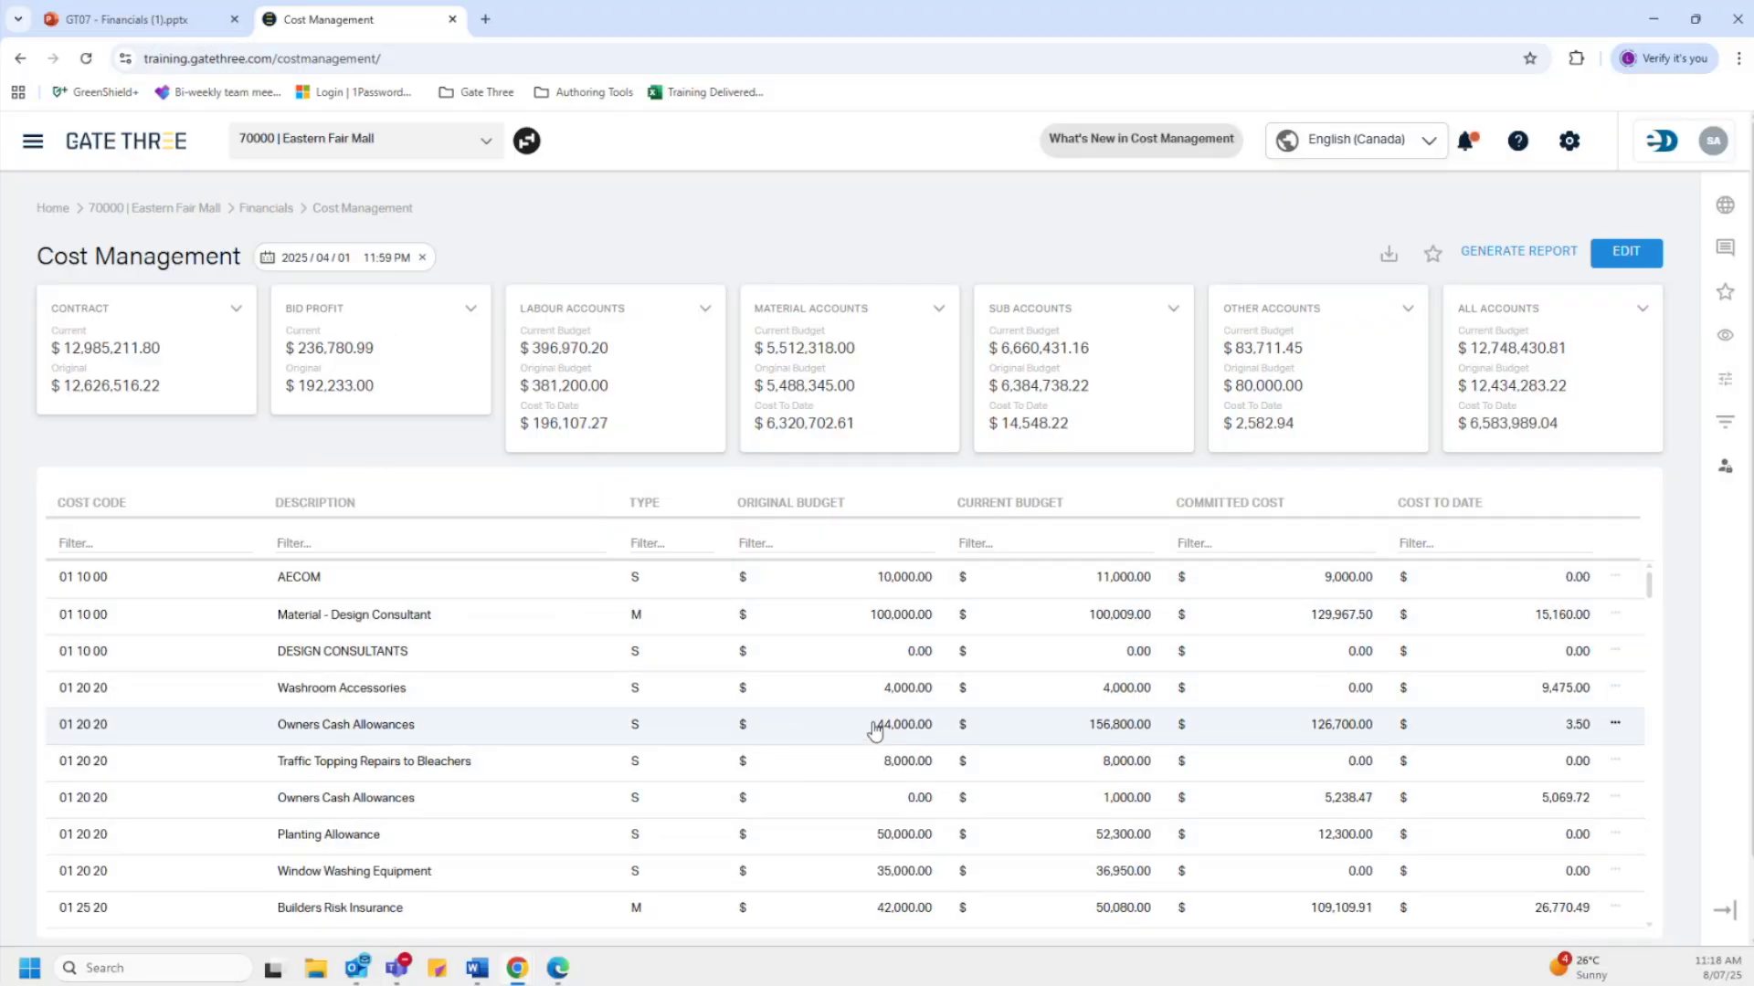
# Save the current snapshot as a milestone named "April 2025 Report" and return to the live data.
pyautogui.click(1433, 261)
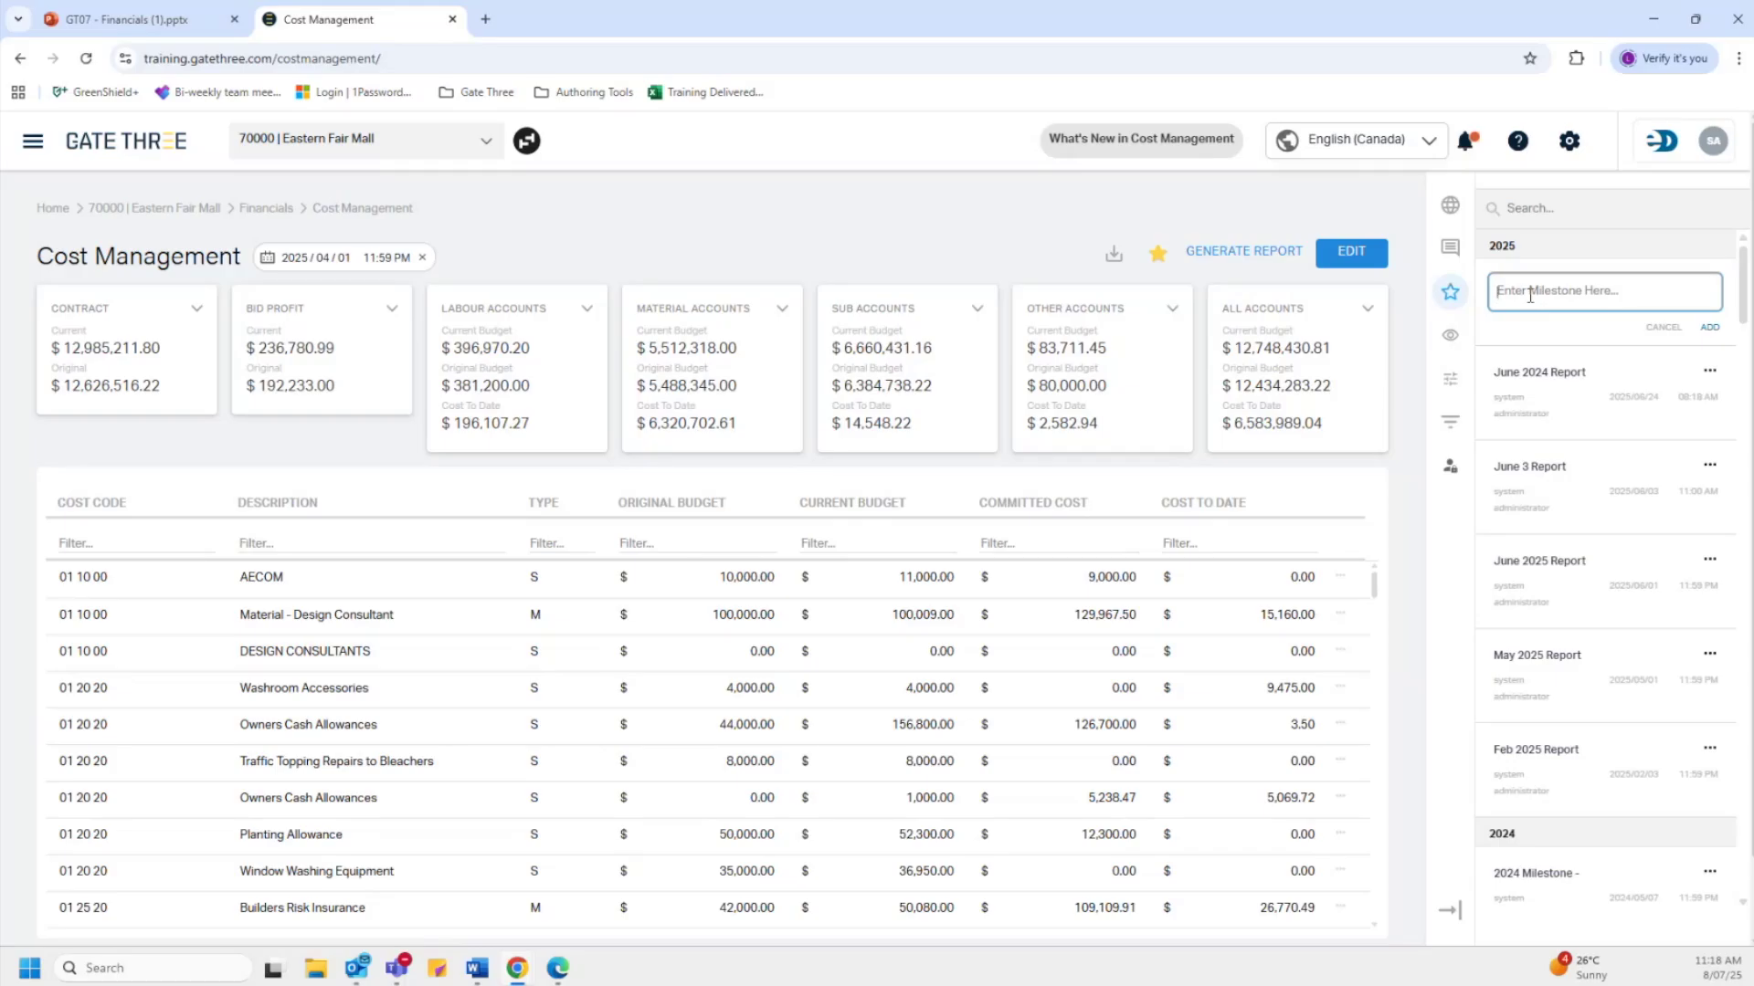
pyautogui.write('April 2025 Report')
pyautogui.click(1710, 328)
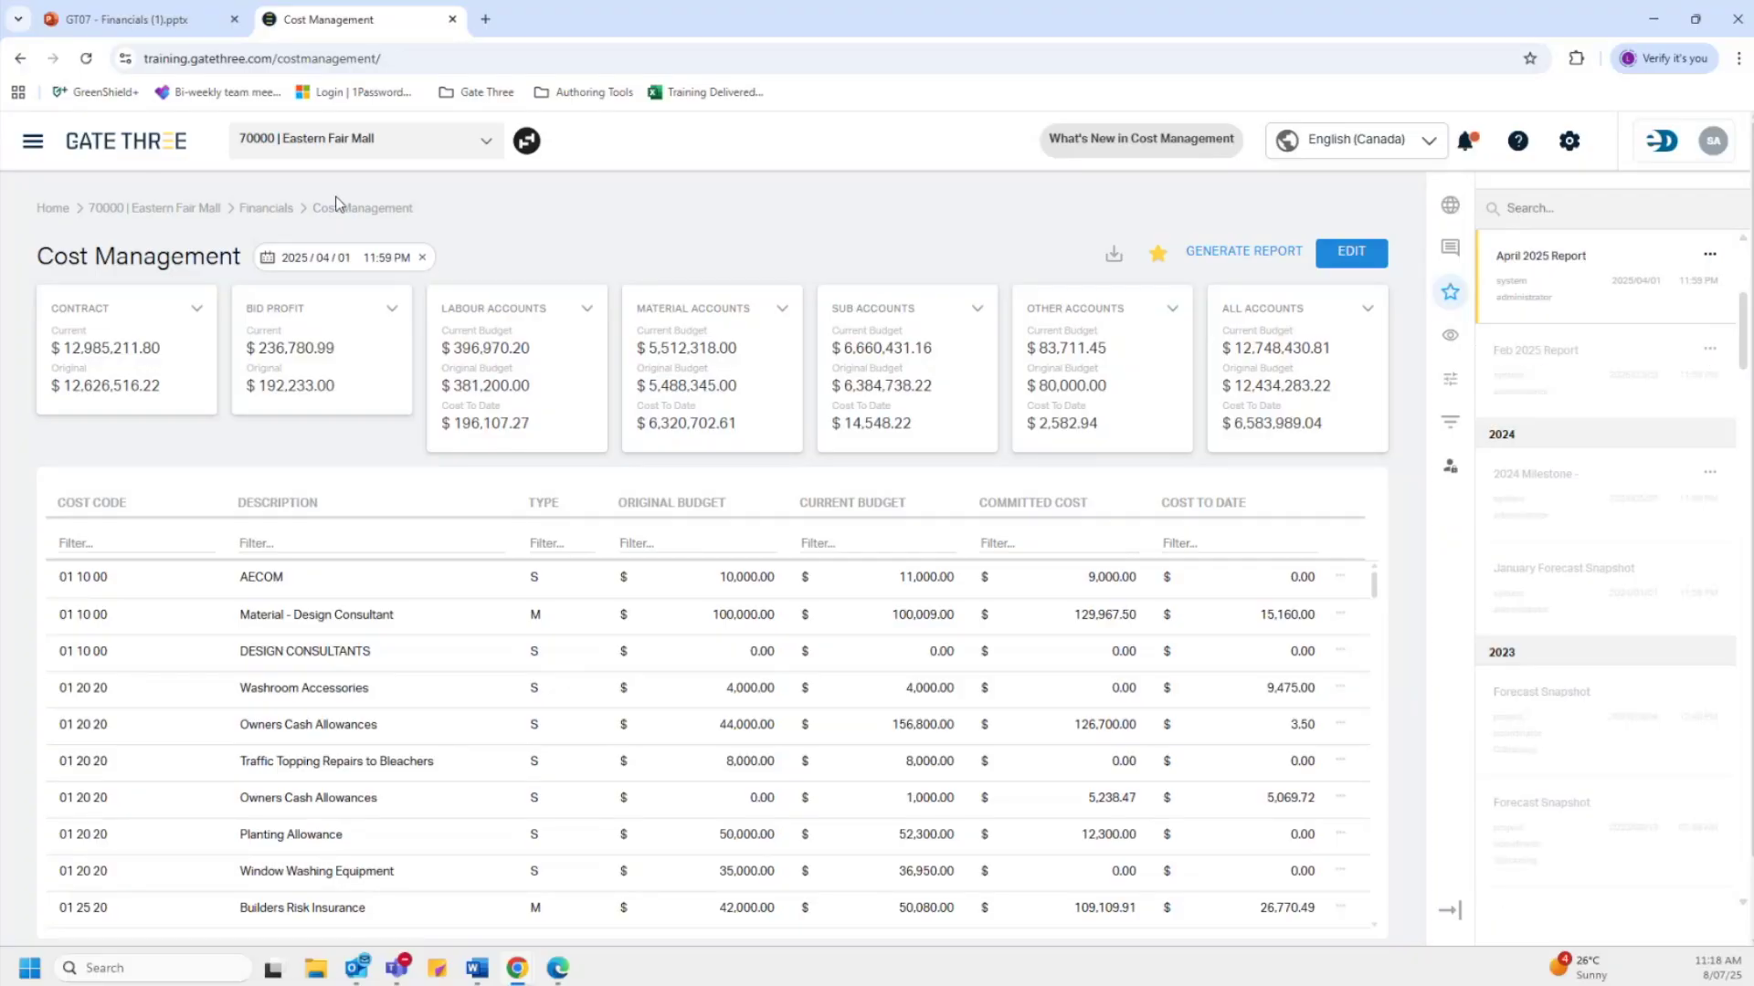
pyautogui.click(422, 259)
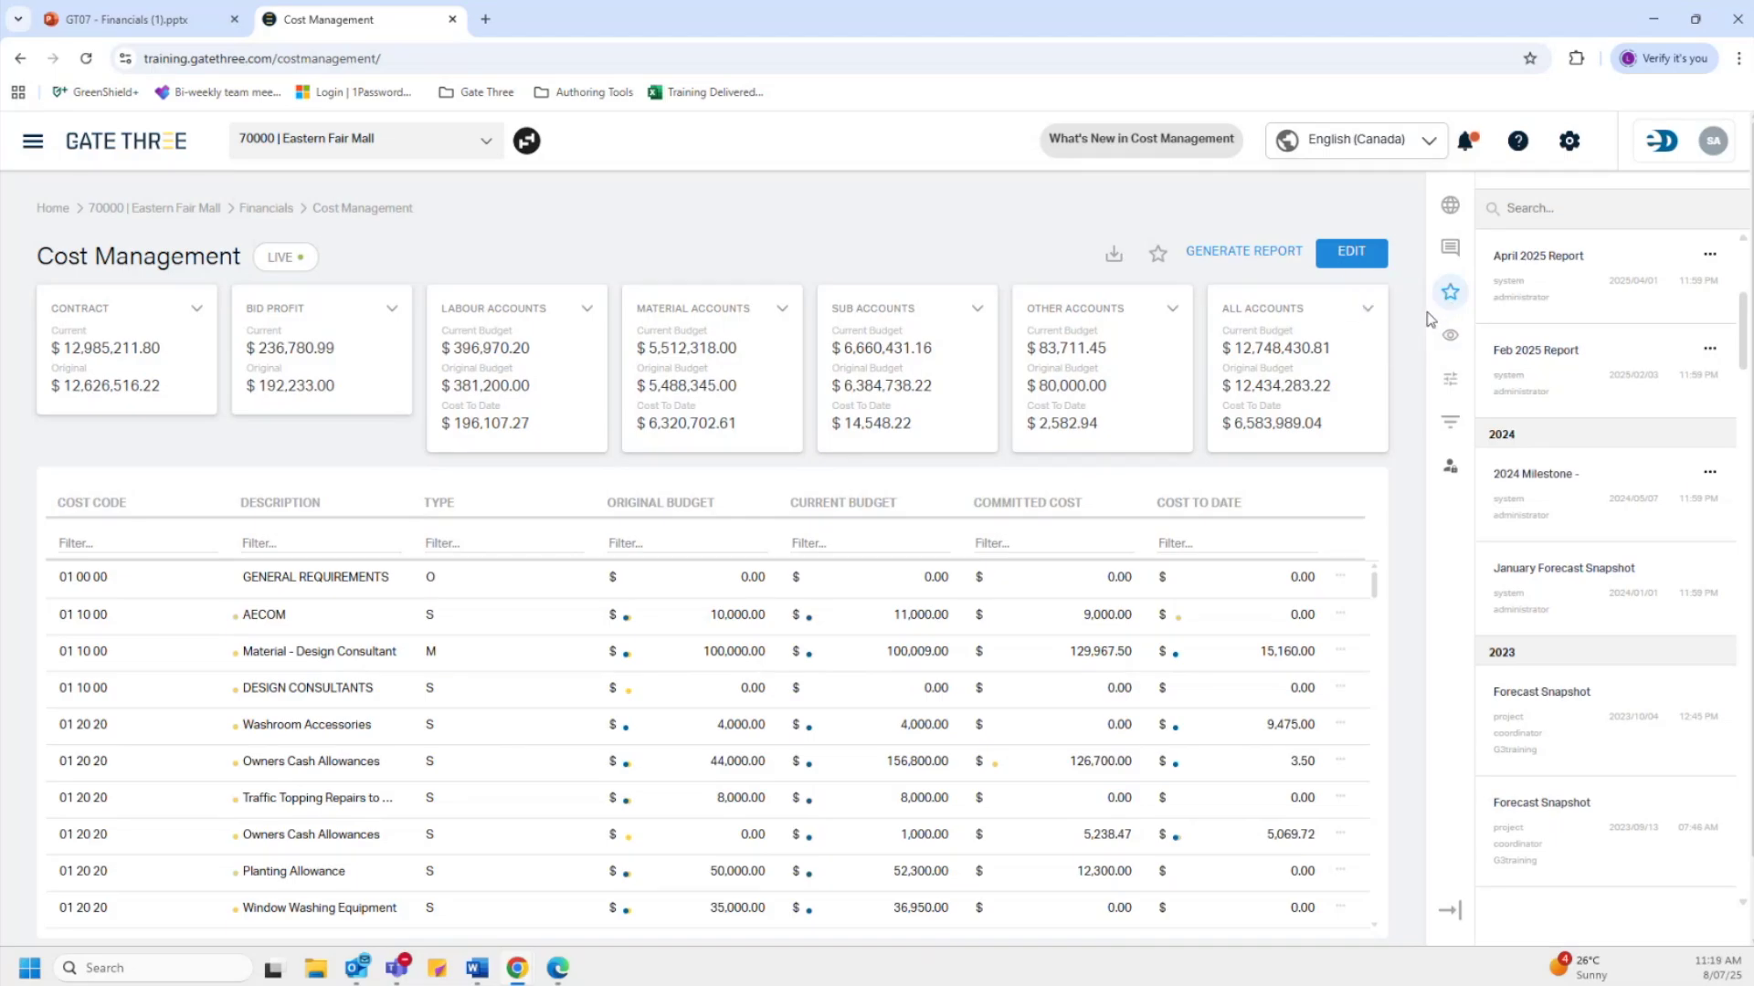
# Load the April 2025 Report milestone, view its available actions, and return to the live data.
pyautogui.click(1591, 300)
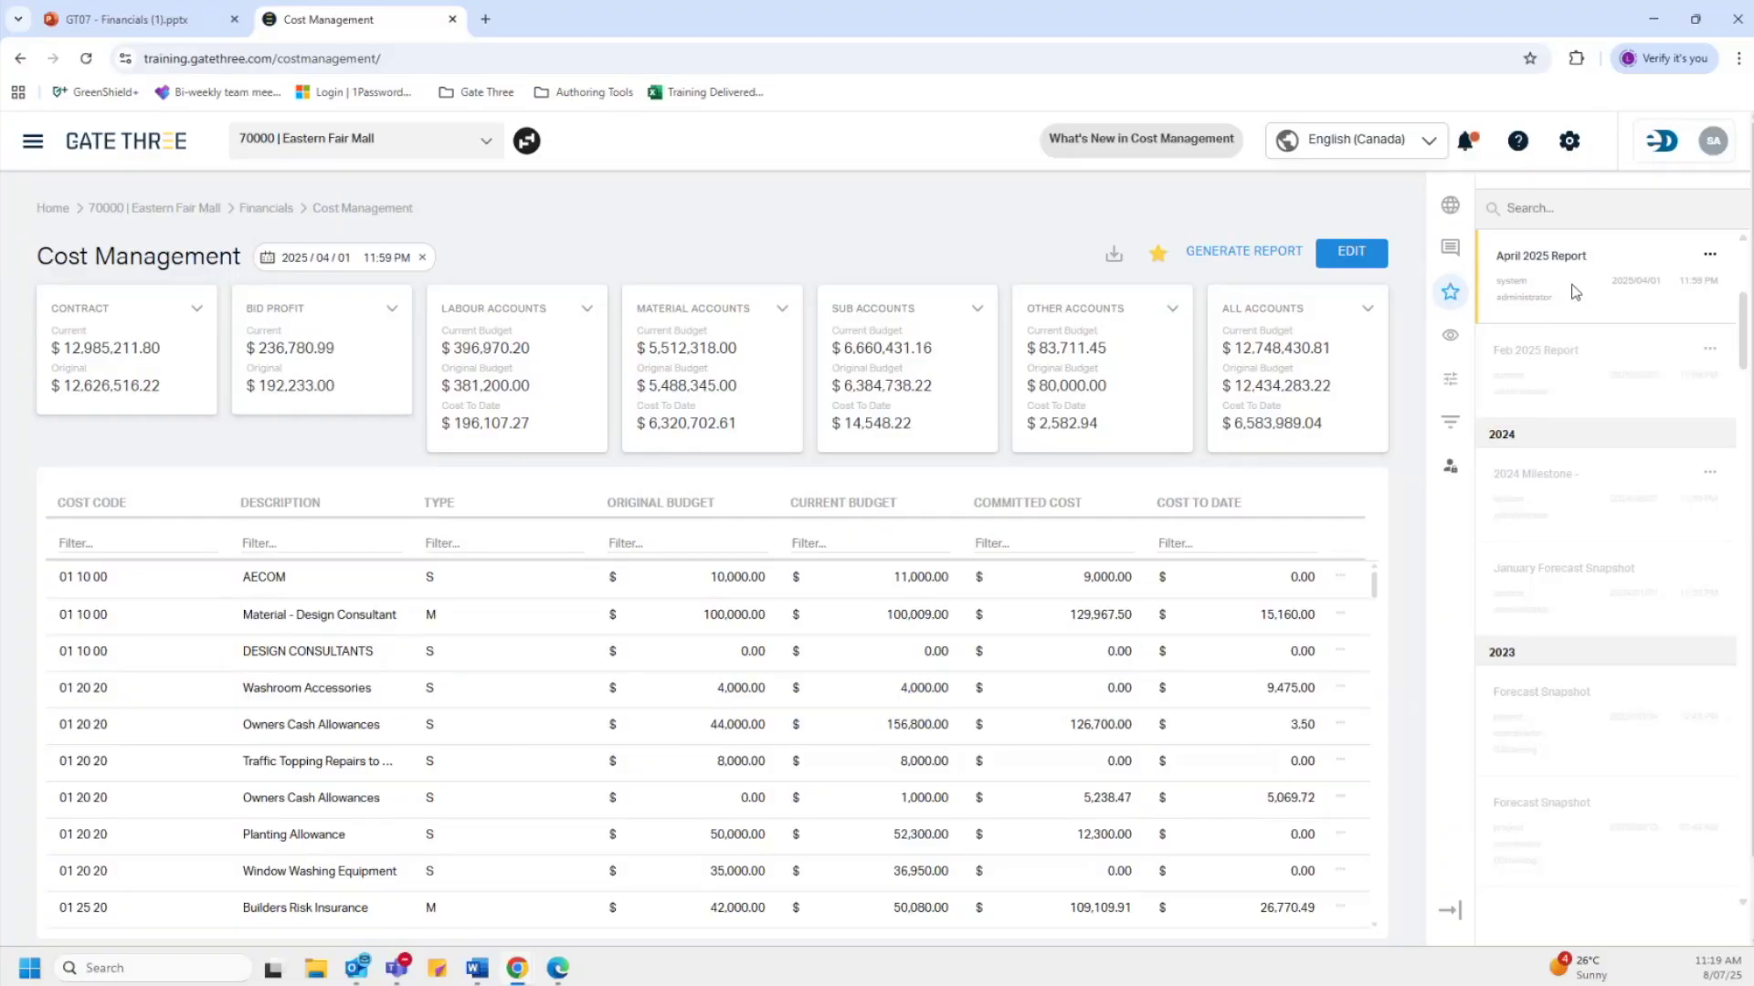
pyautogui.click(1709, 259)
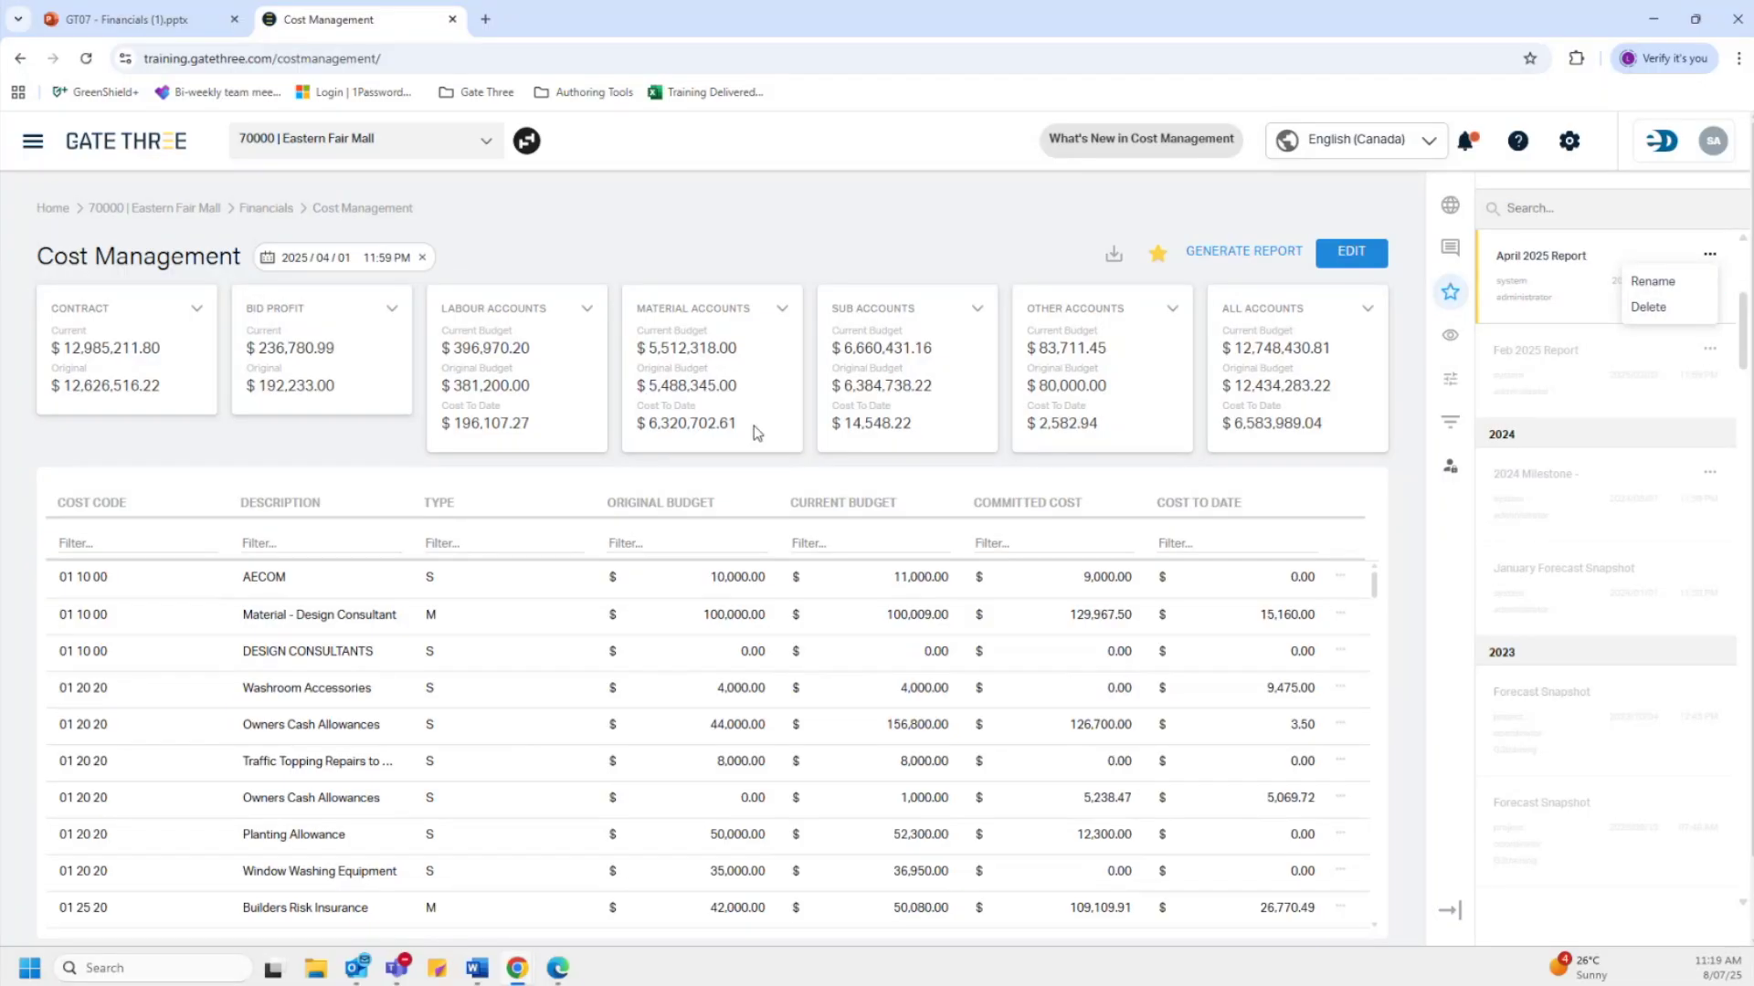
pyautogui.click(423, 259)
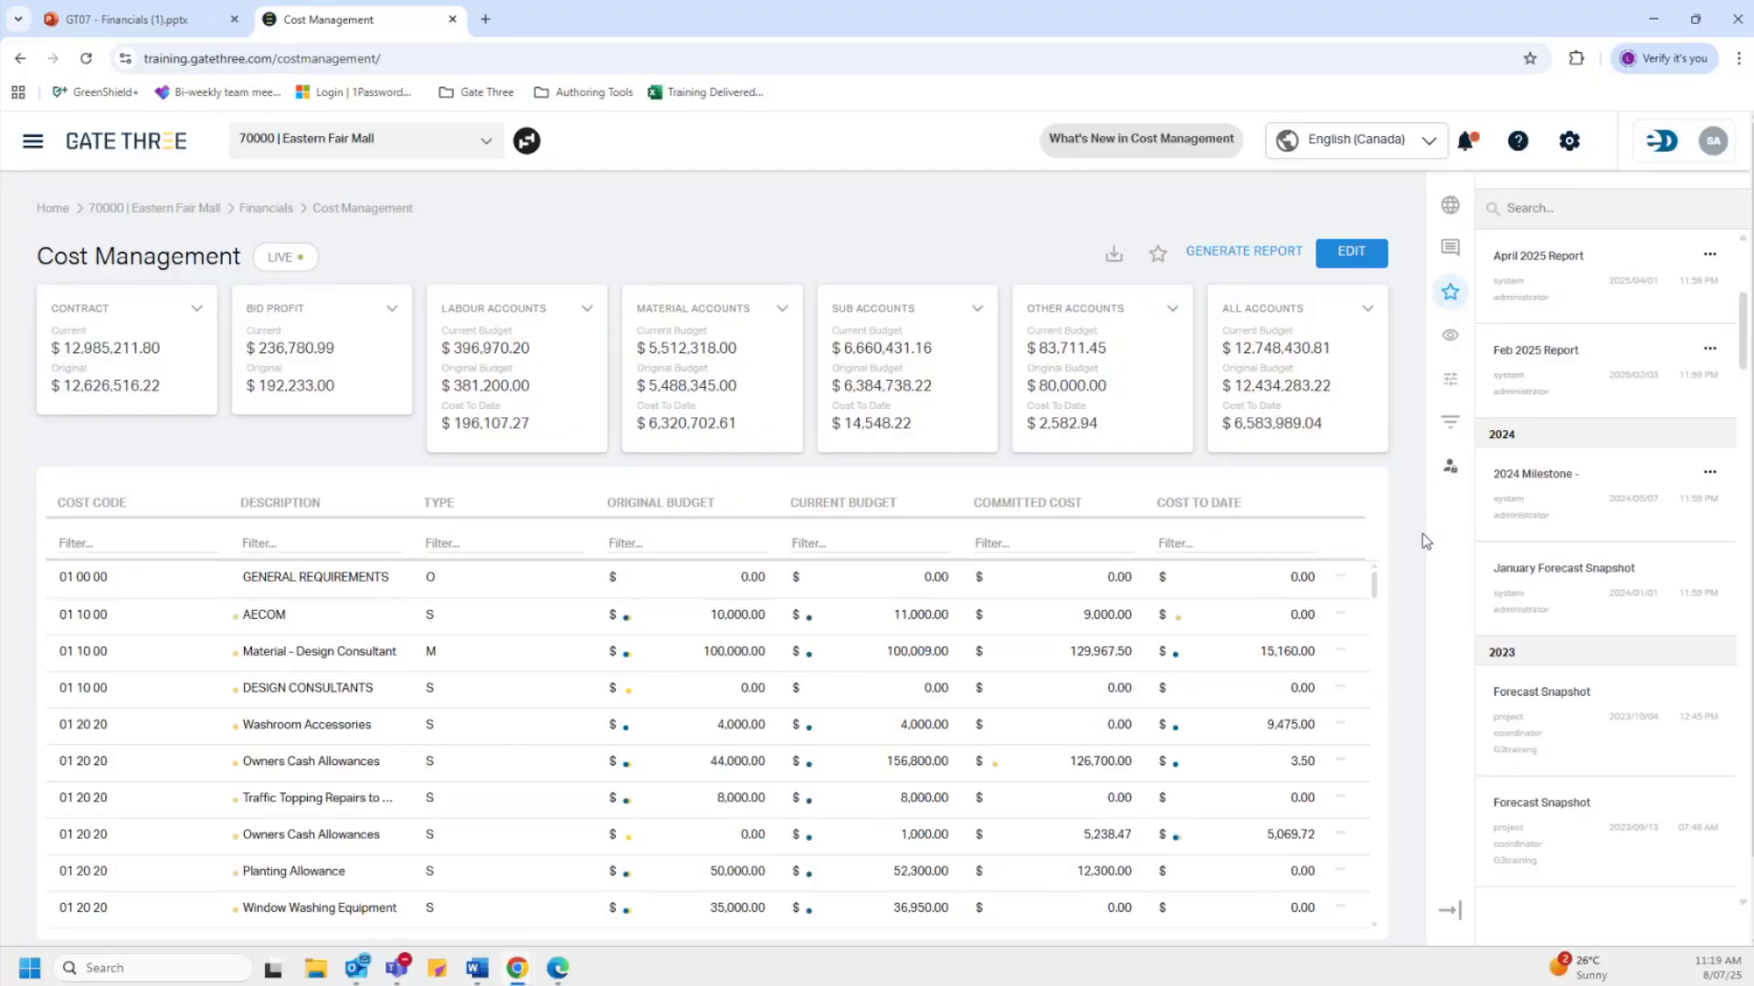
pyautogui.click(1448, 301)
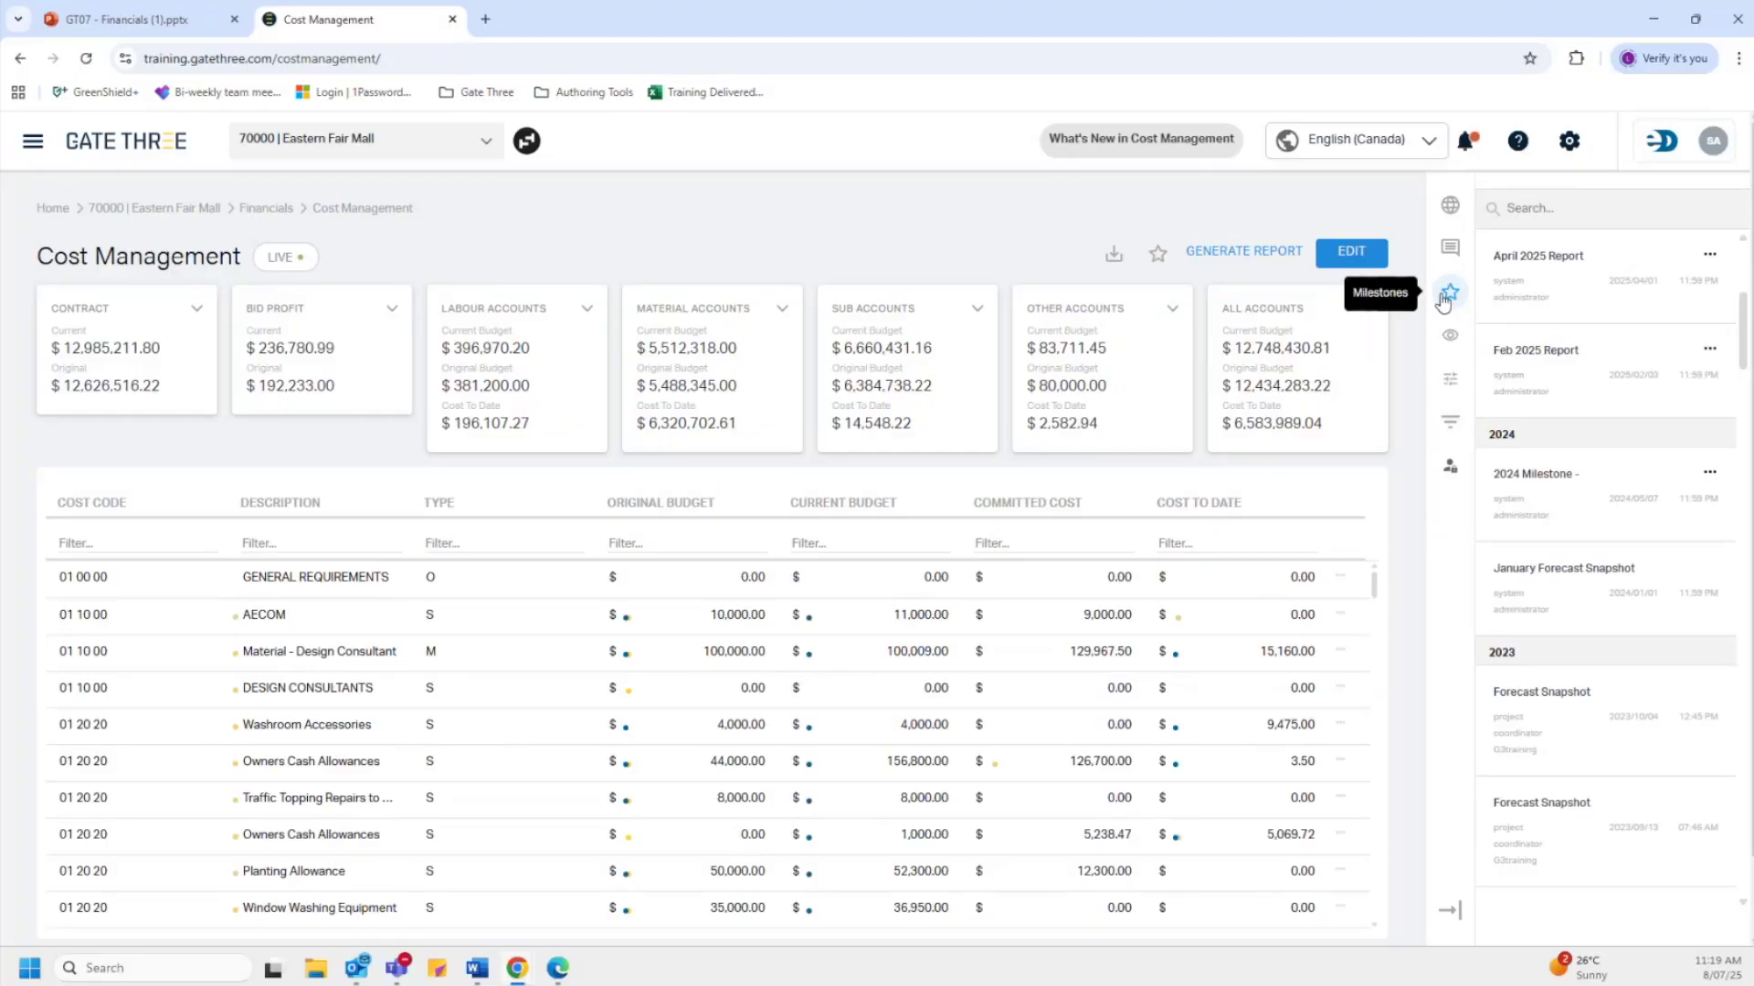
# Open the glossary and view the definition of Approved Budget.
pyautogui.click(1453, 208)
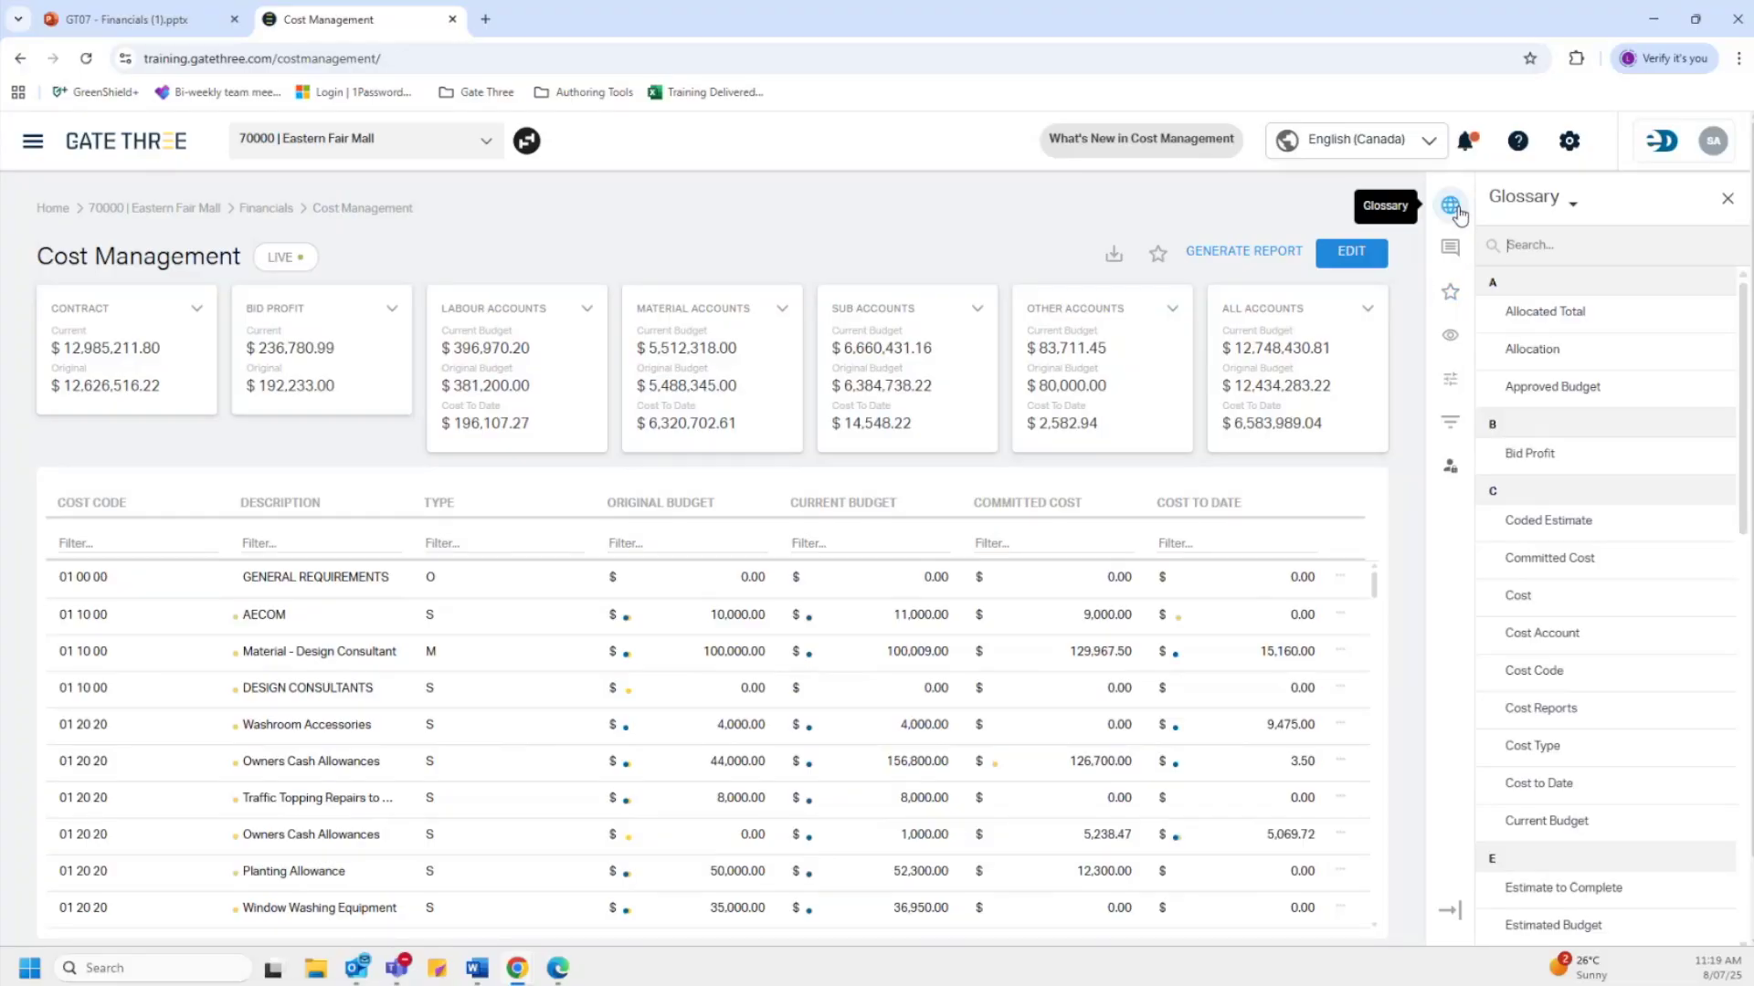
pyautogui.click(1528, 253)
pyautogui.click(1532, 248)
pyautogui.click(1590, 402)
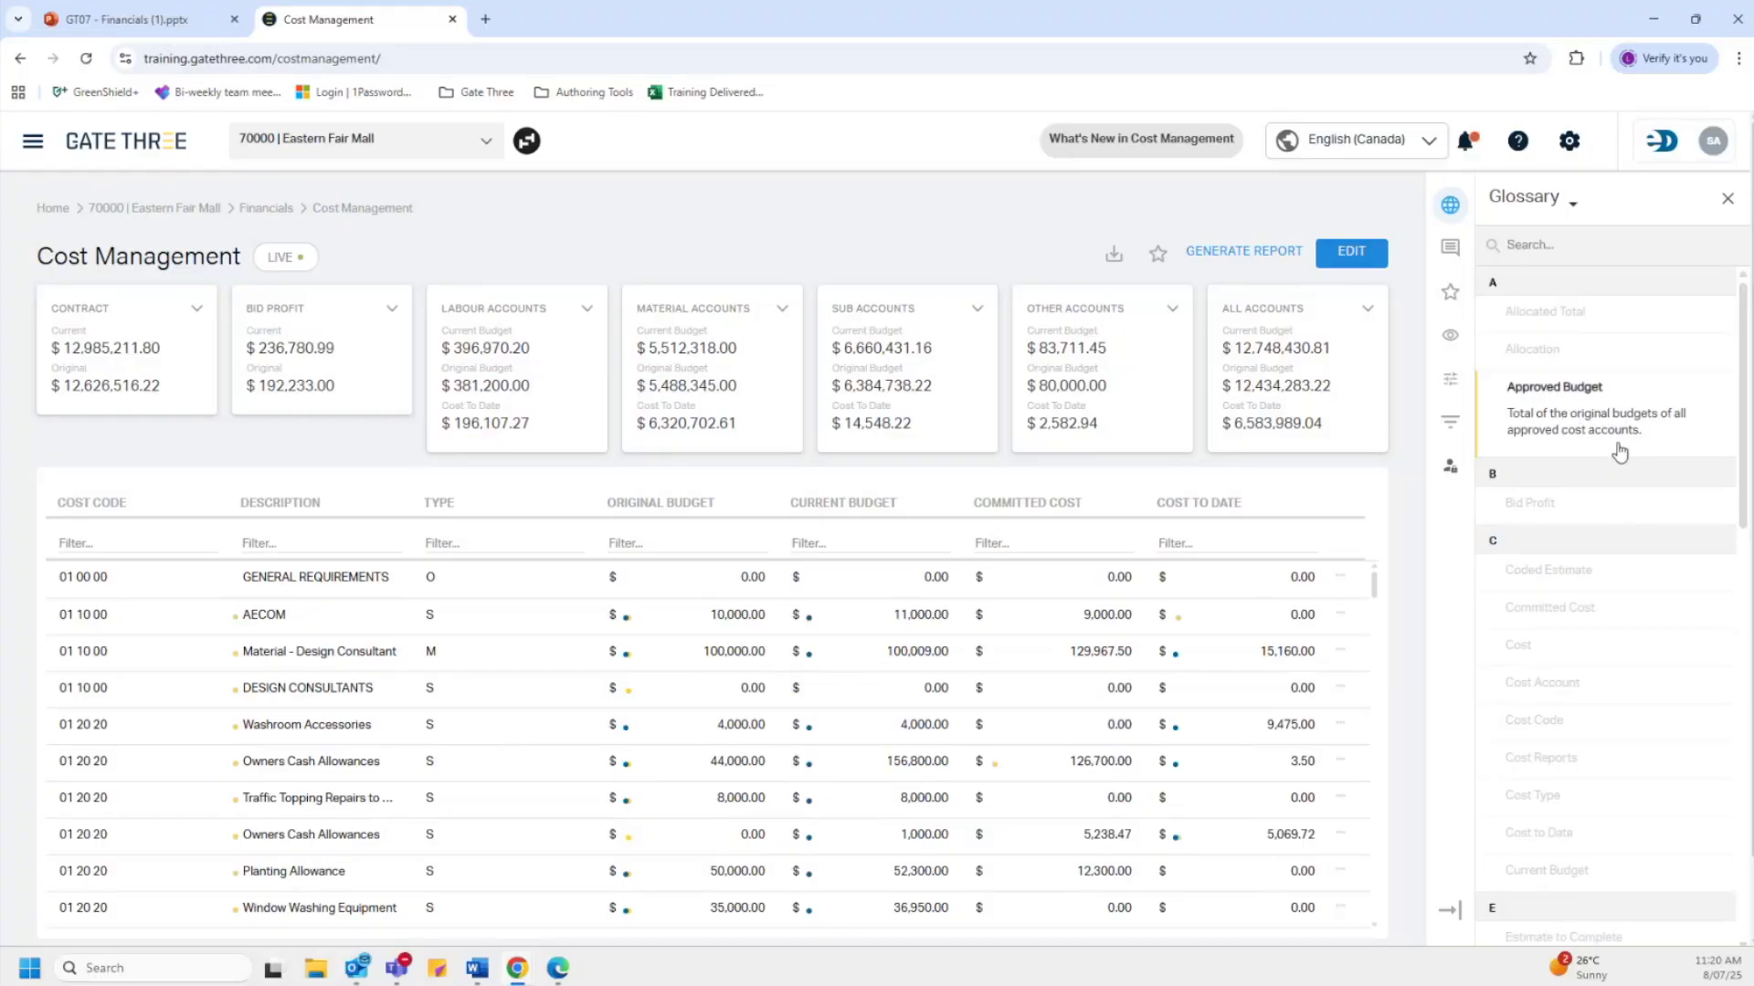
# View the comments on the AECOM row's description and type cells and the Washroom Accessories type cell.
pyautogui.click(1457, 252)
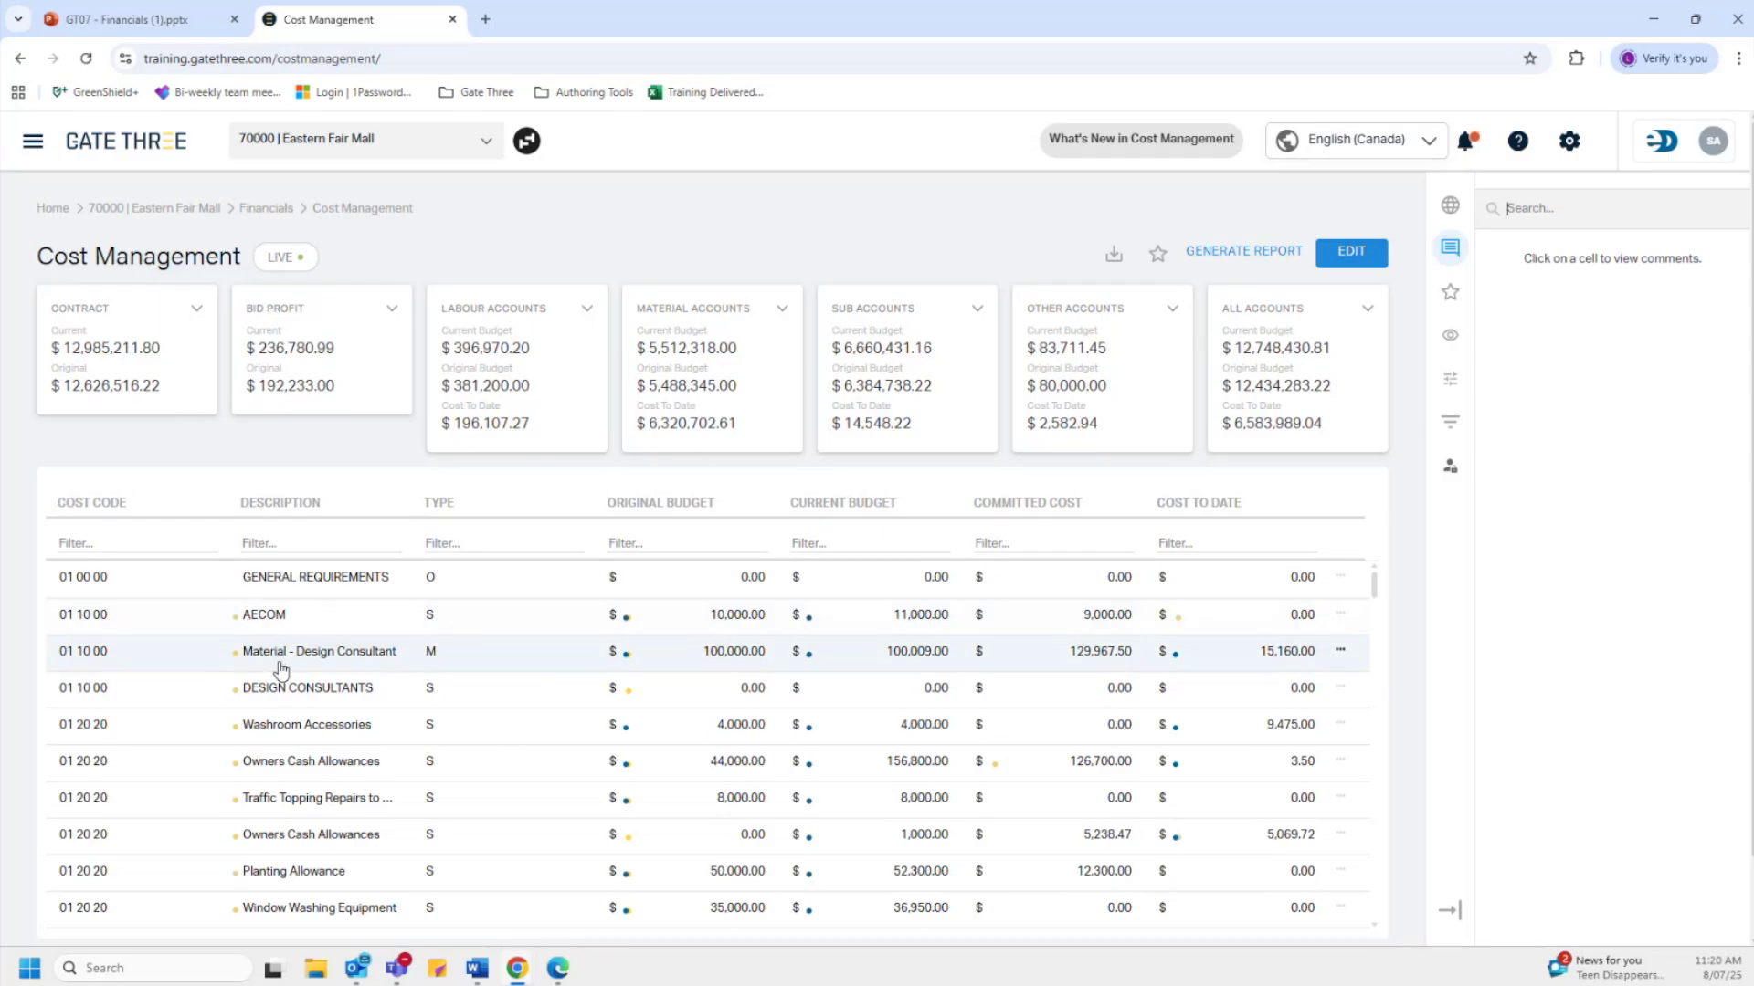
pyautogui.click(295, 621)
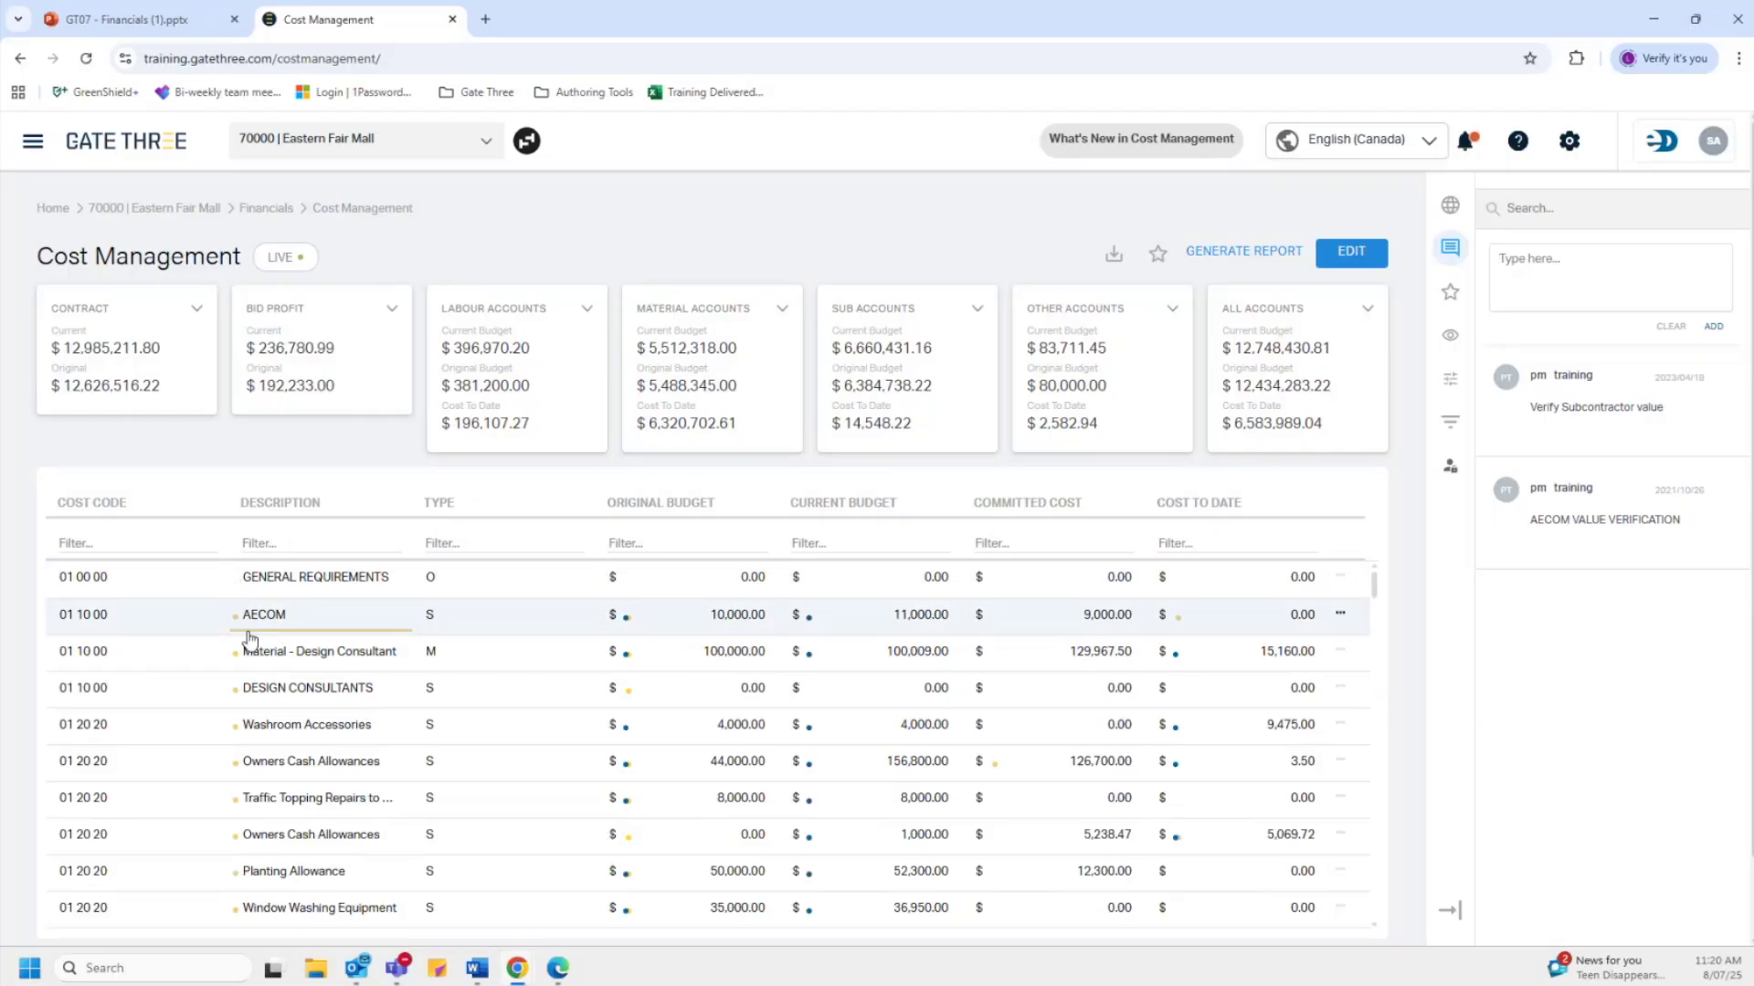
pyautogui.click(491, 625)
pyautogui.click(466, 724)
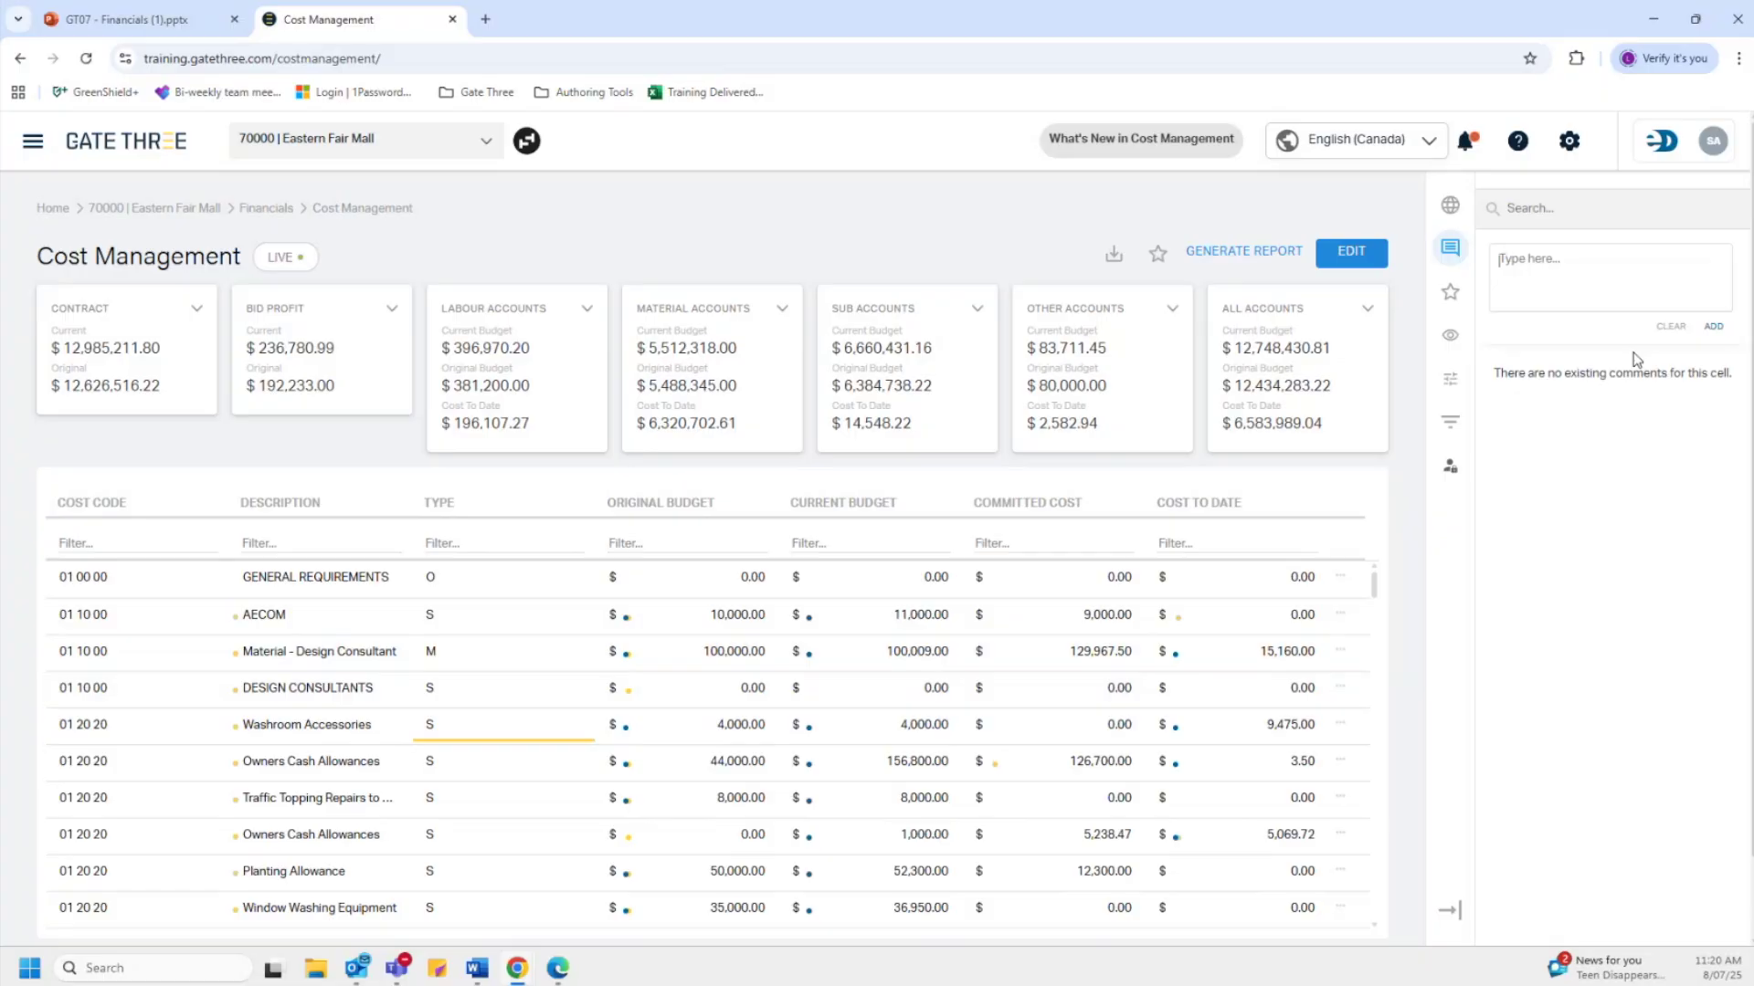
# Add the comment "General Requirements verification" to the description cell of the GENERAL REQUIREMENTS row.
pyautogui.click(324, 592)
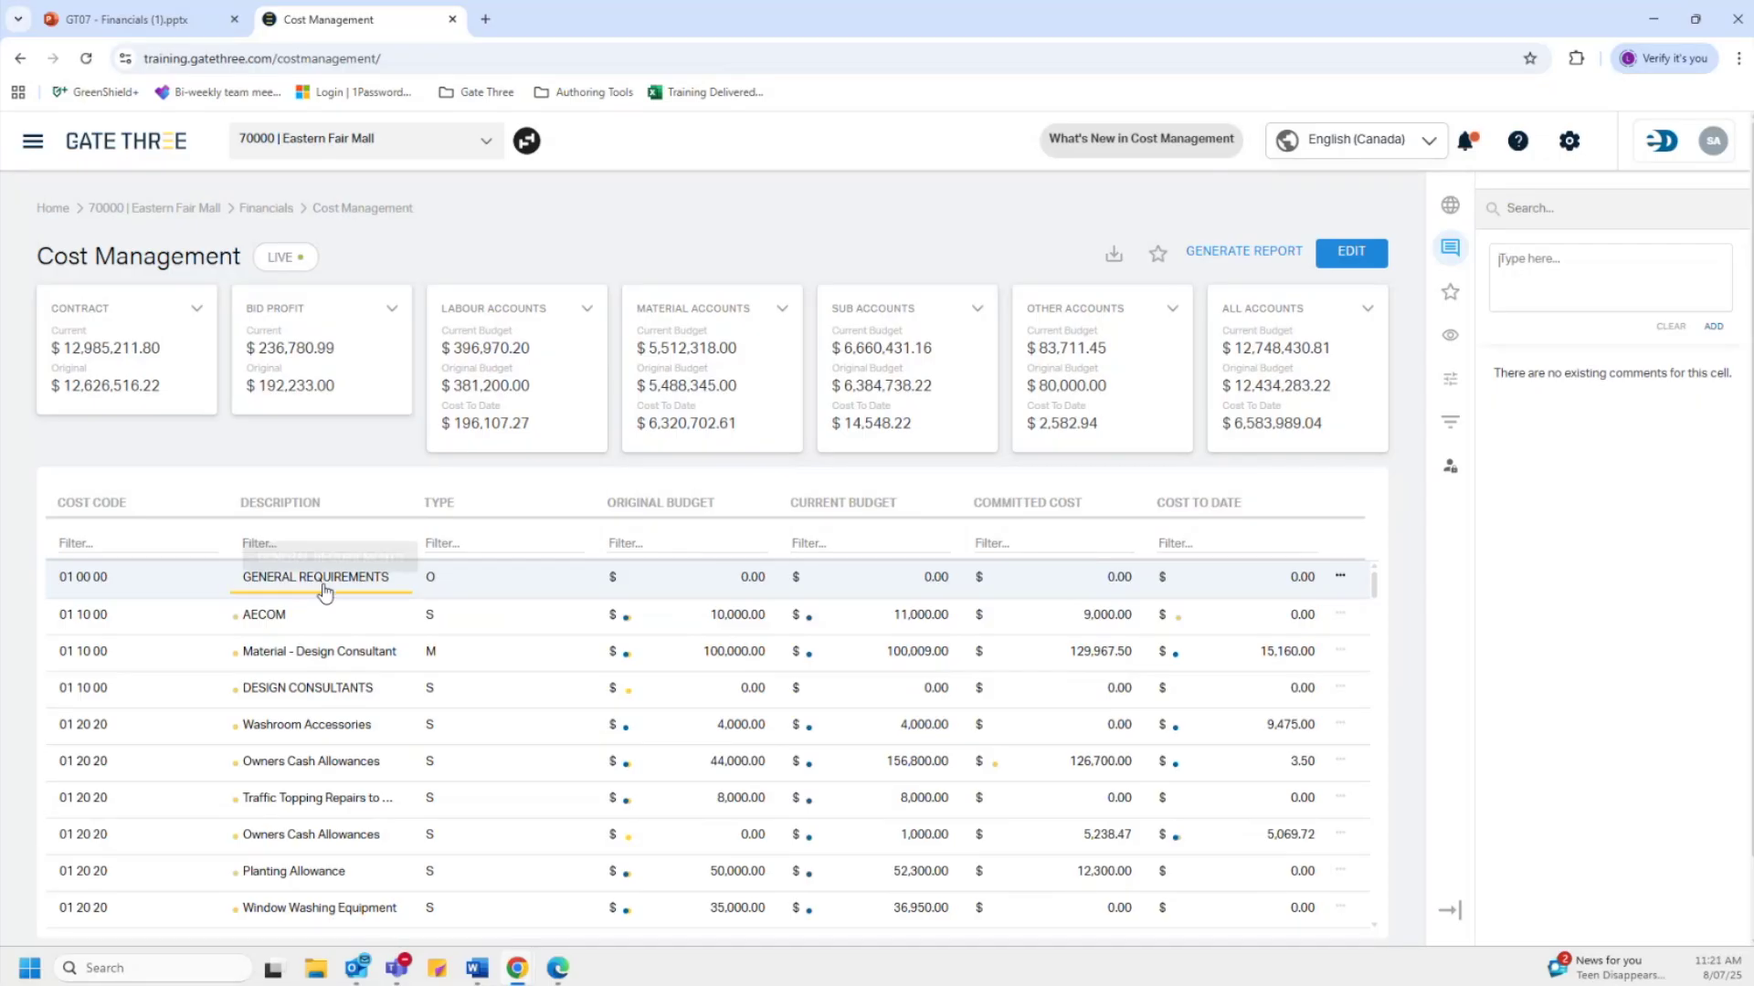
pyautogui.click(1546, 266)
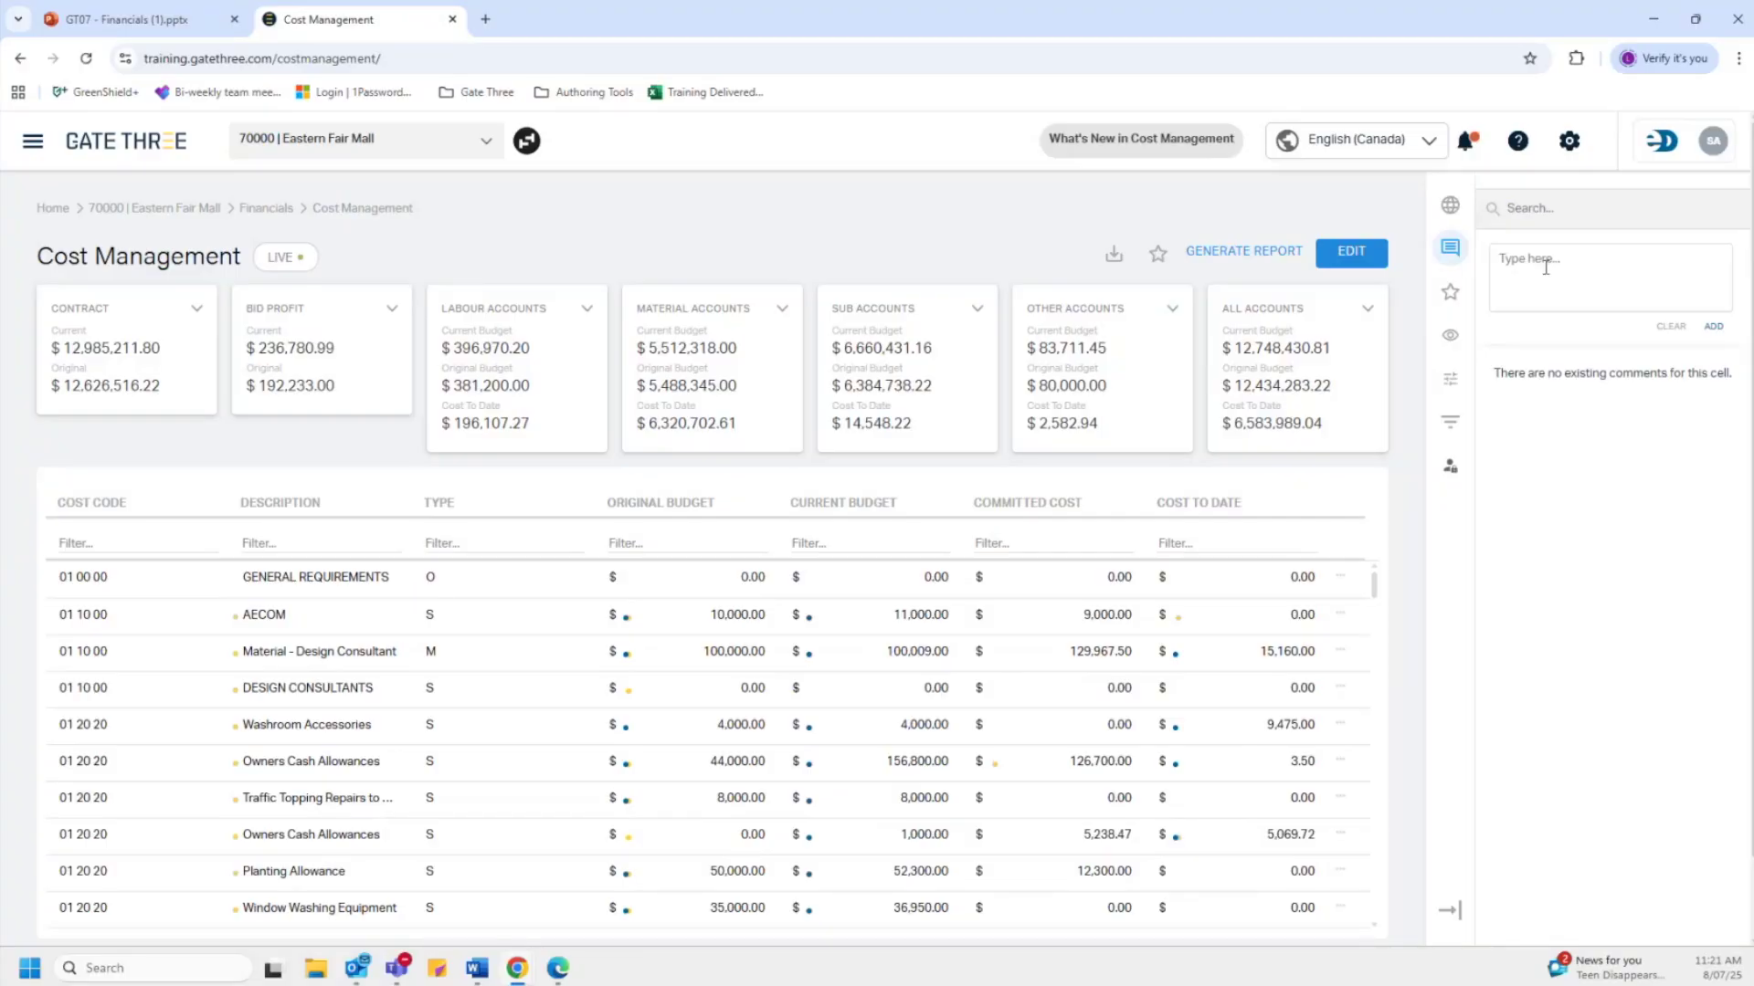
pyautogui.write('General Requirements verfification')
pyautogui.click(1720, 332)
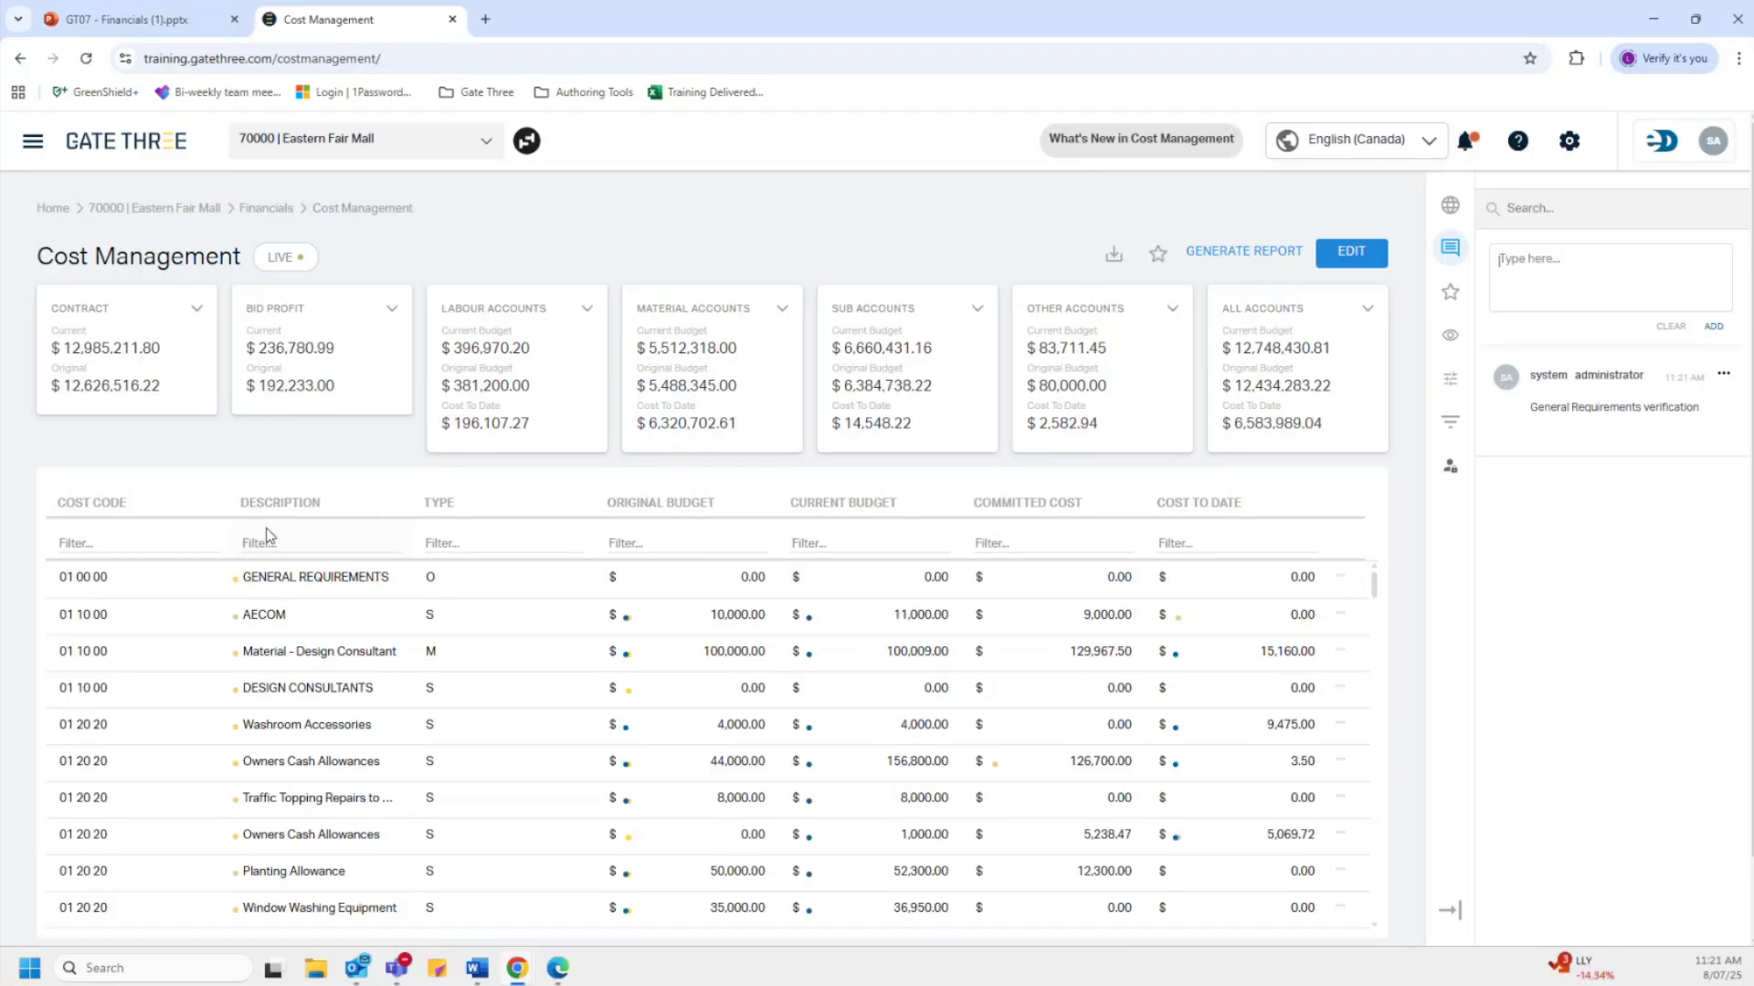
# View the available actions for the General Requirements comment and the comments on the DESIGN CONSULTANTS description.
pyautogui.click(246, 582)
pyautogui.click(1723, 380)
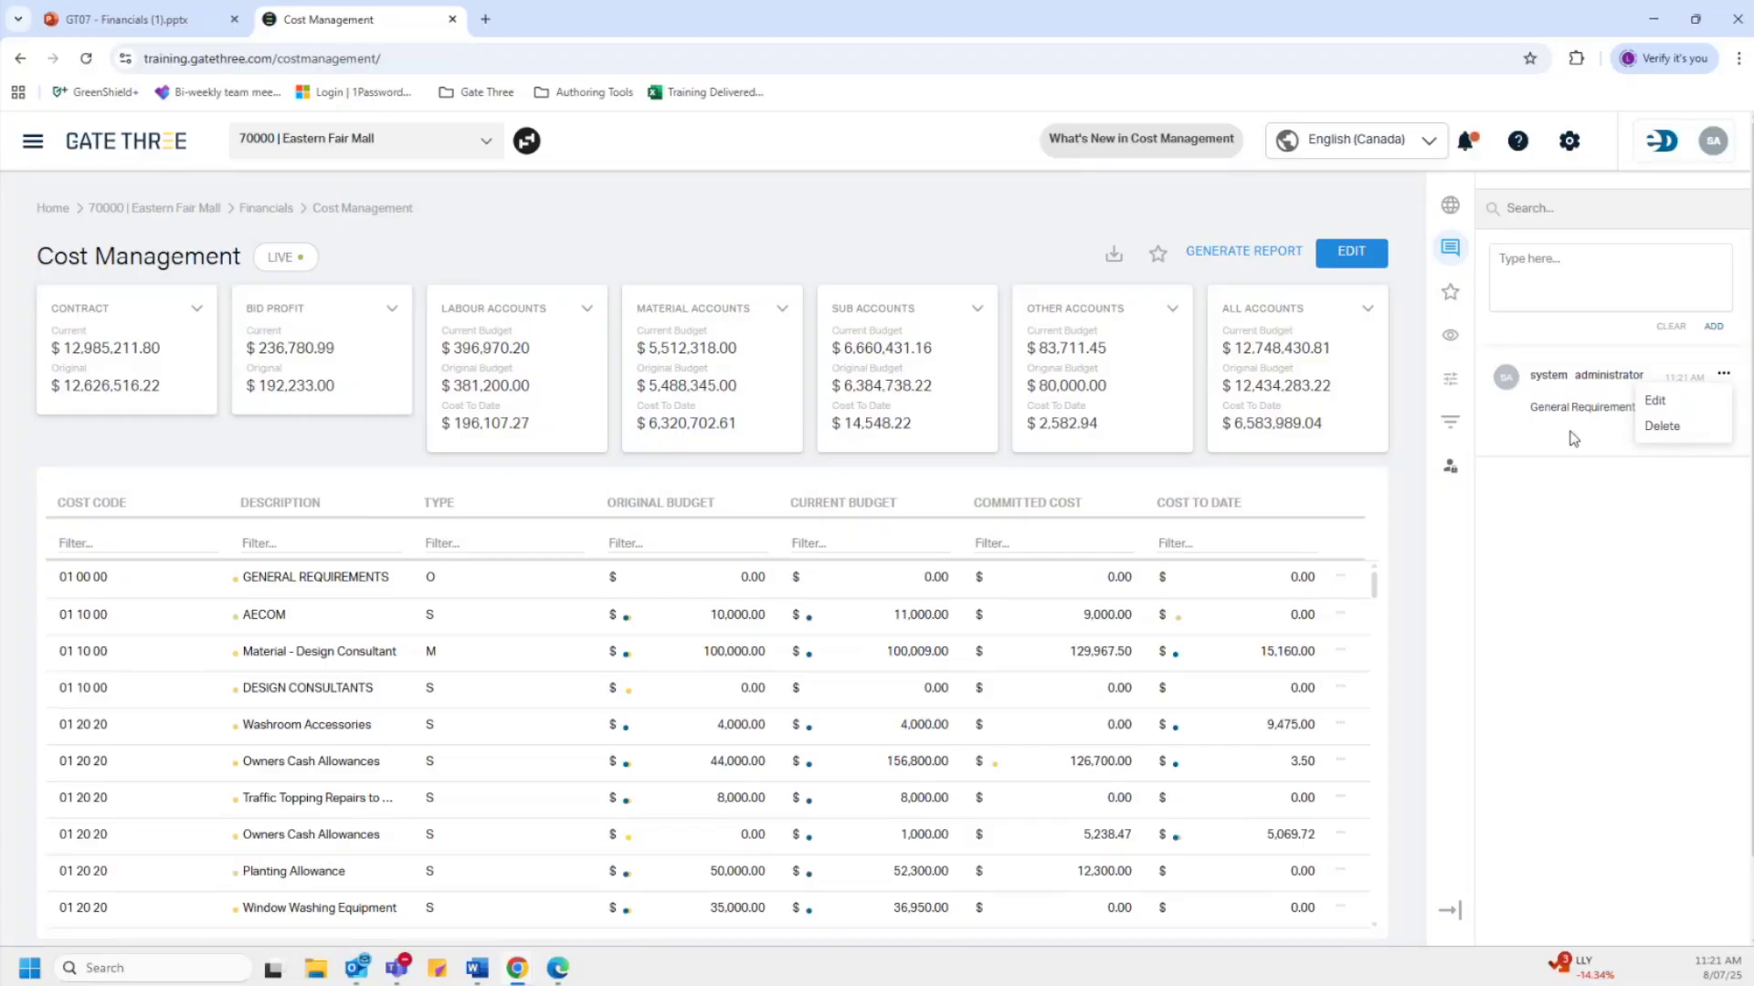
pyautogui.click(1662, 553)
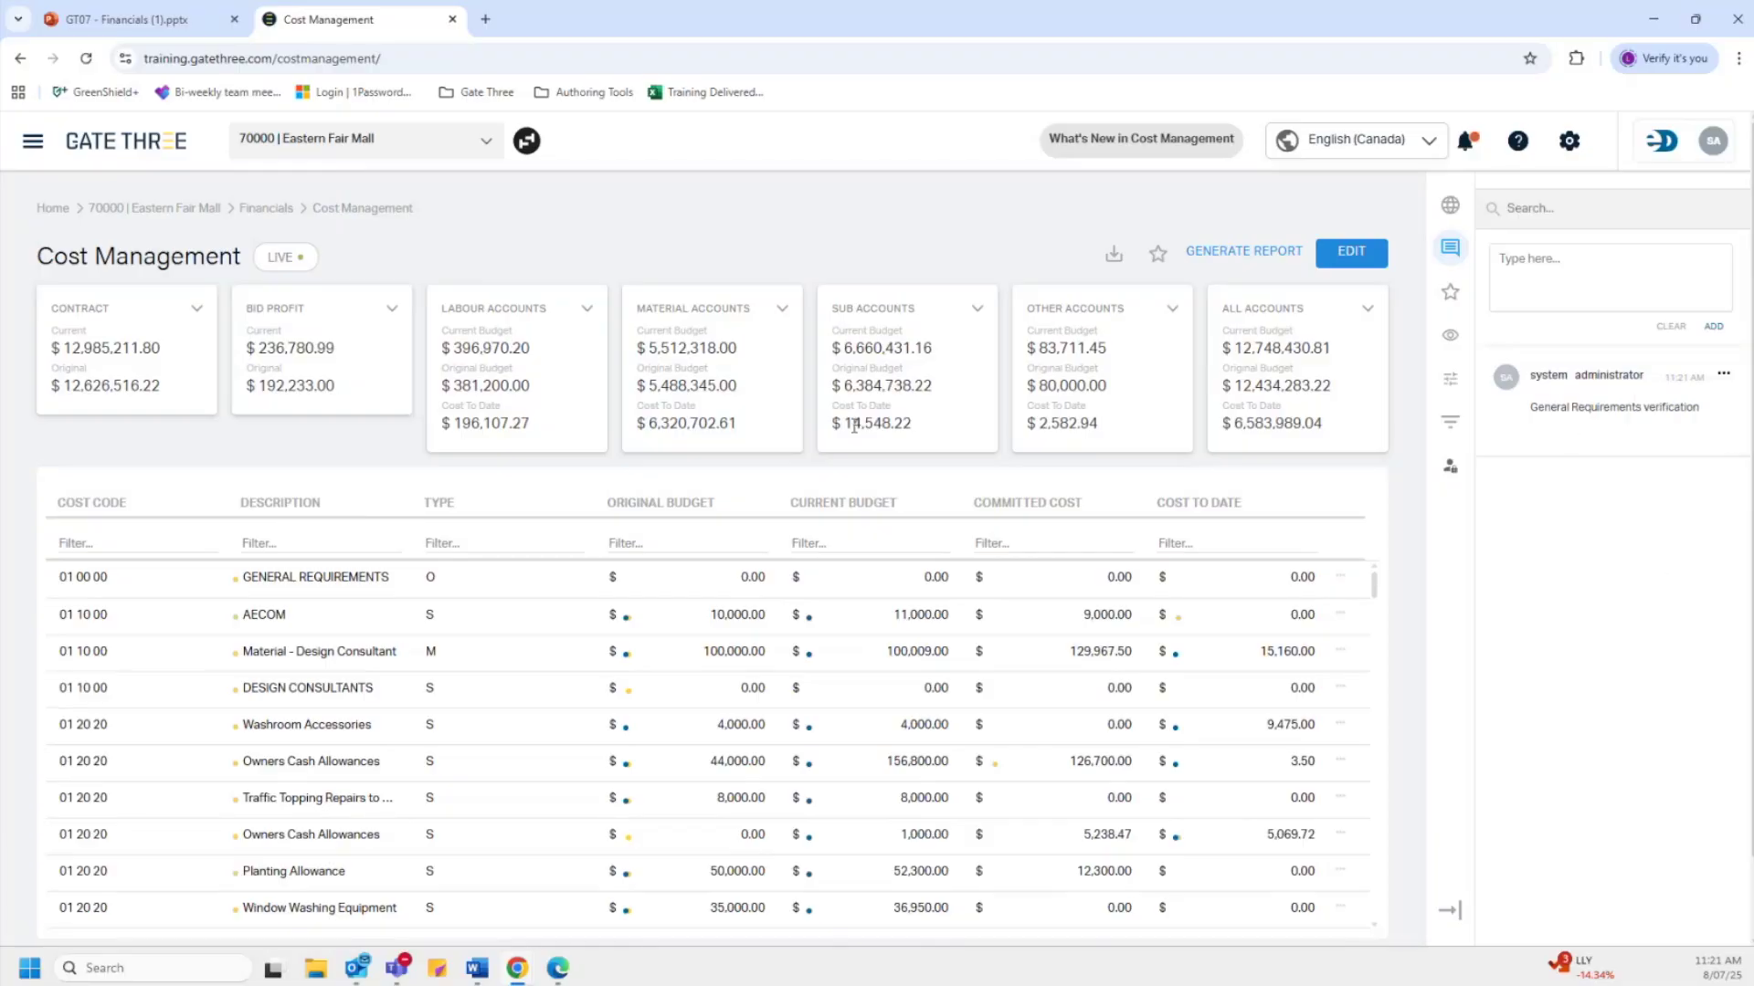
pyautogui.click(245, 691)
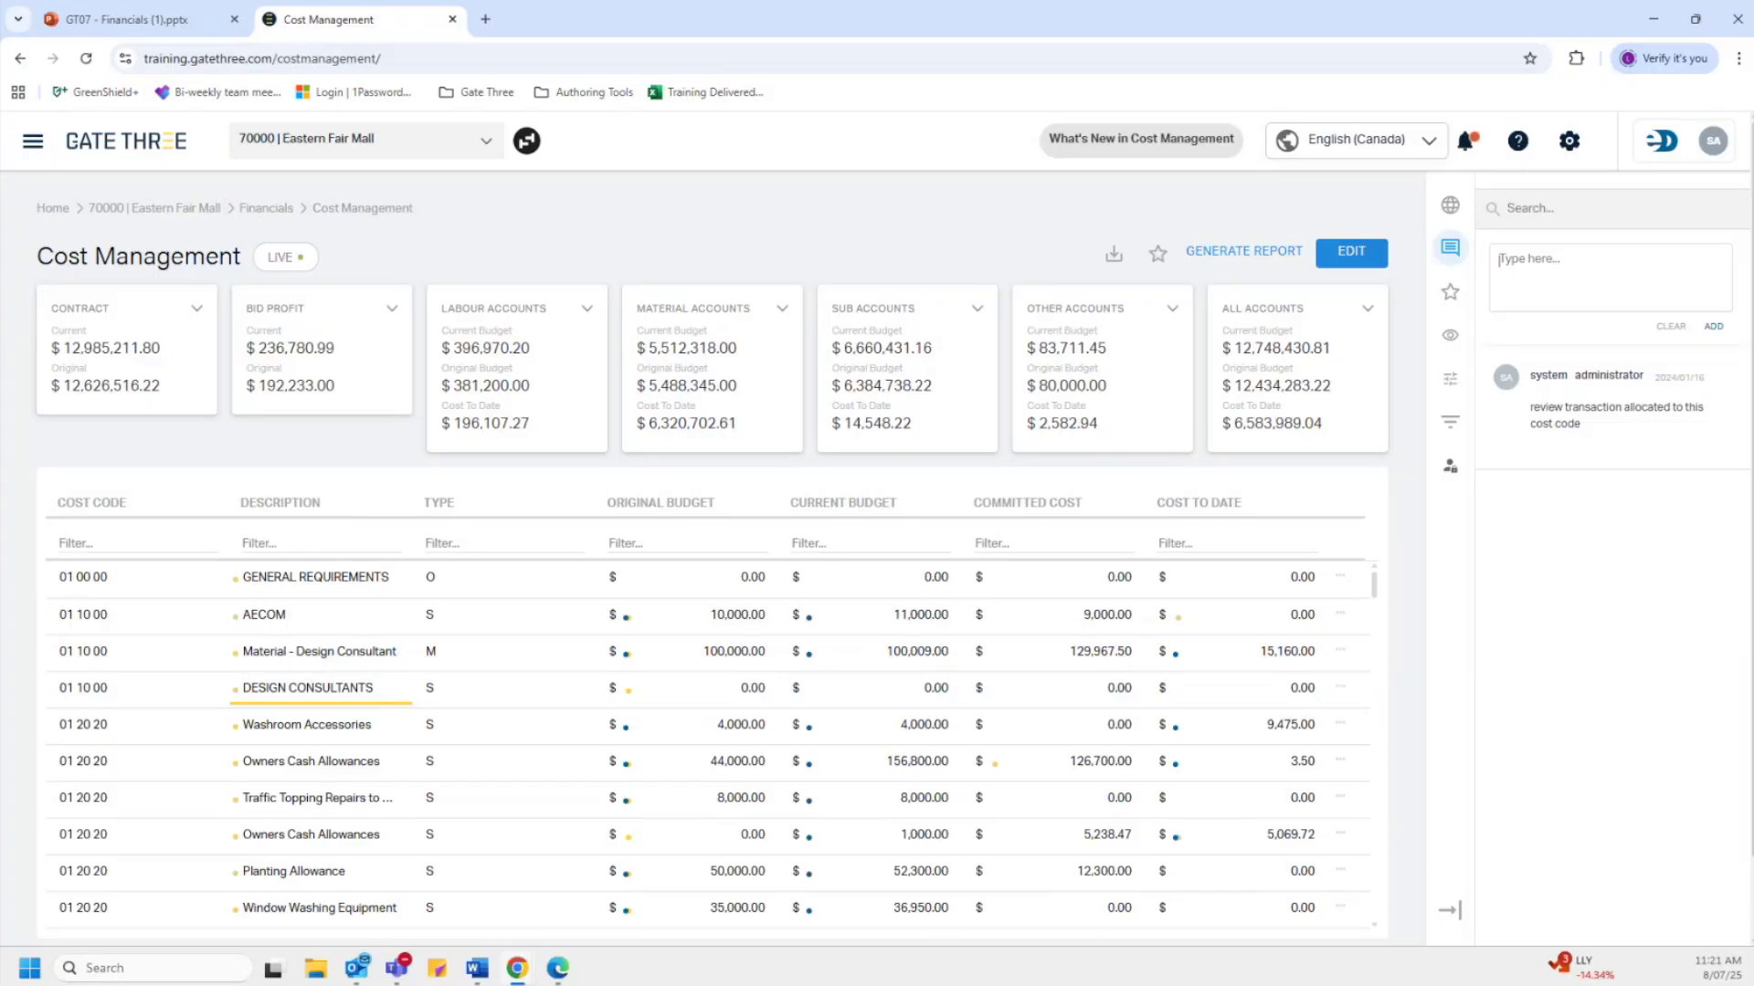
# Open the list of saved milestones.
pyautogui.click(1452, 294)
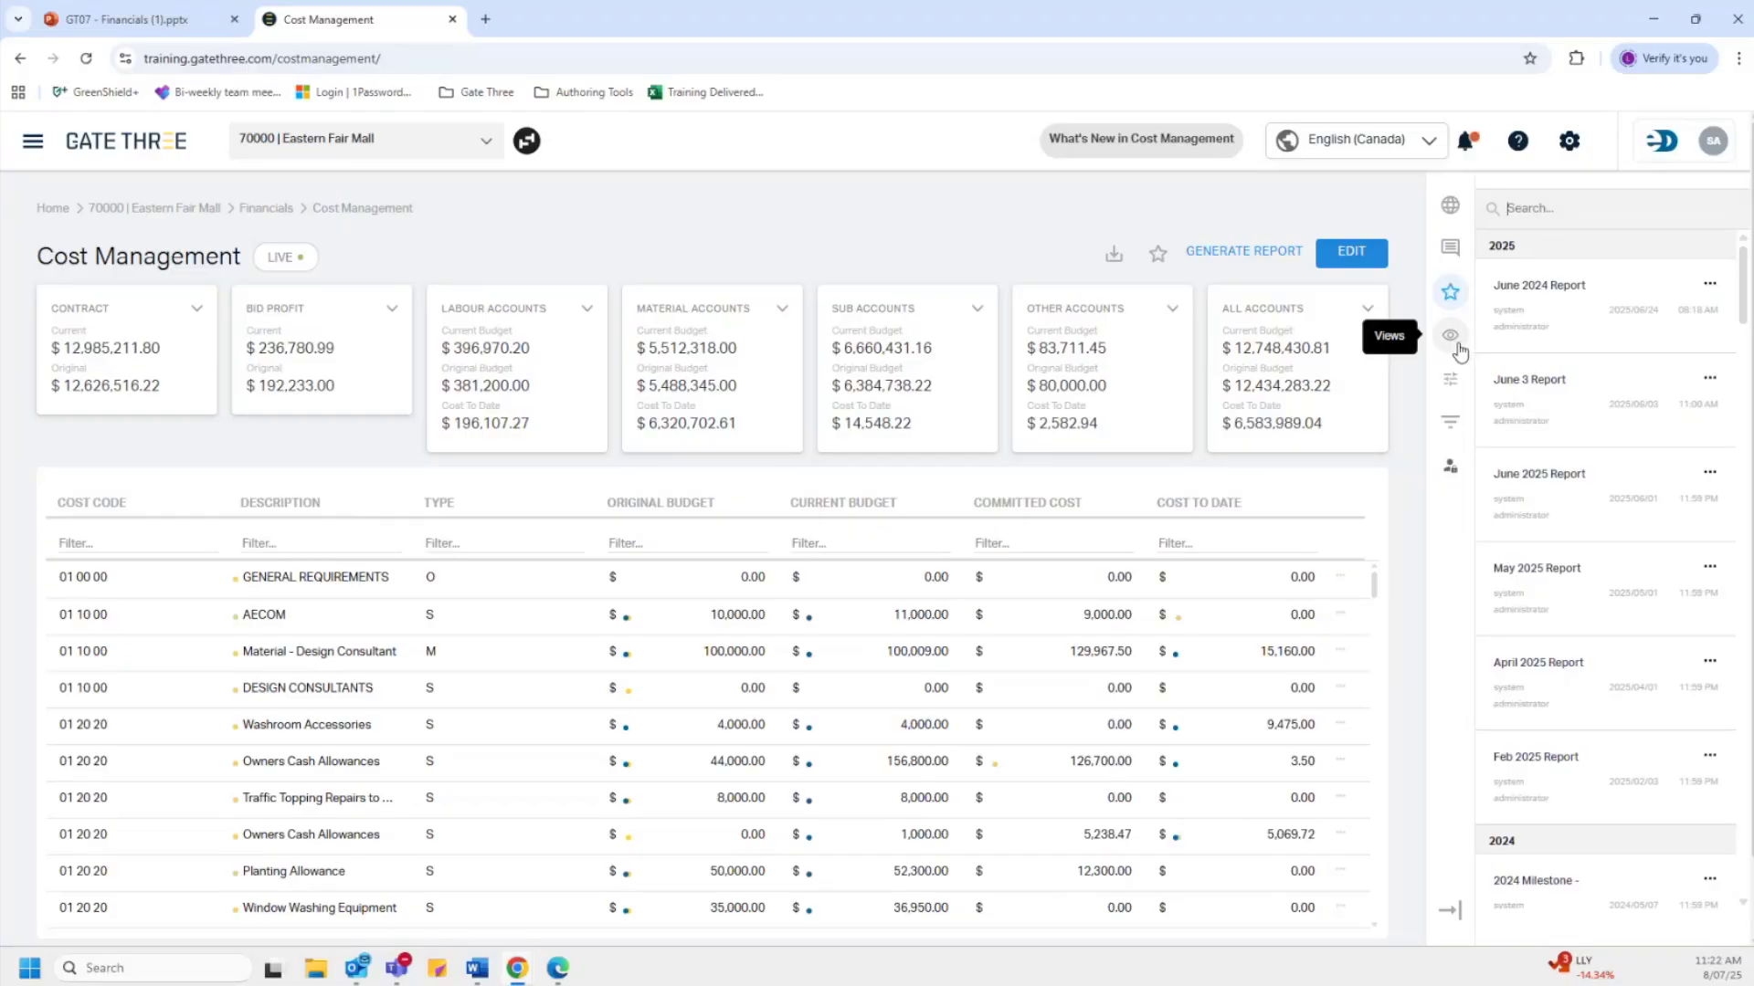
# Preview the Category and Basic views of the cost table, and set it to Cost Code View.
pyautogui.click(1452, 338)
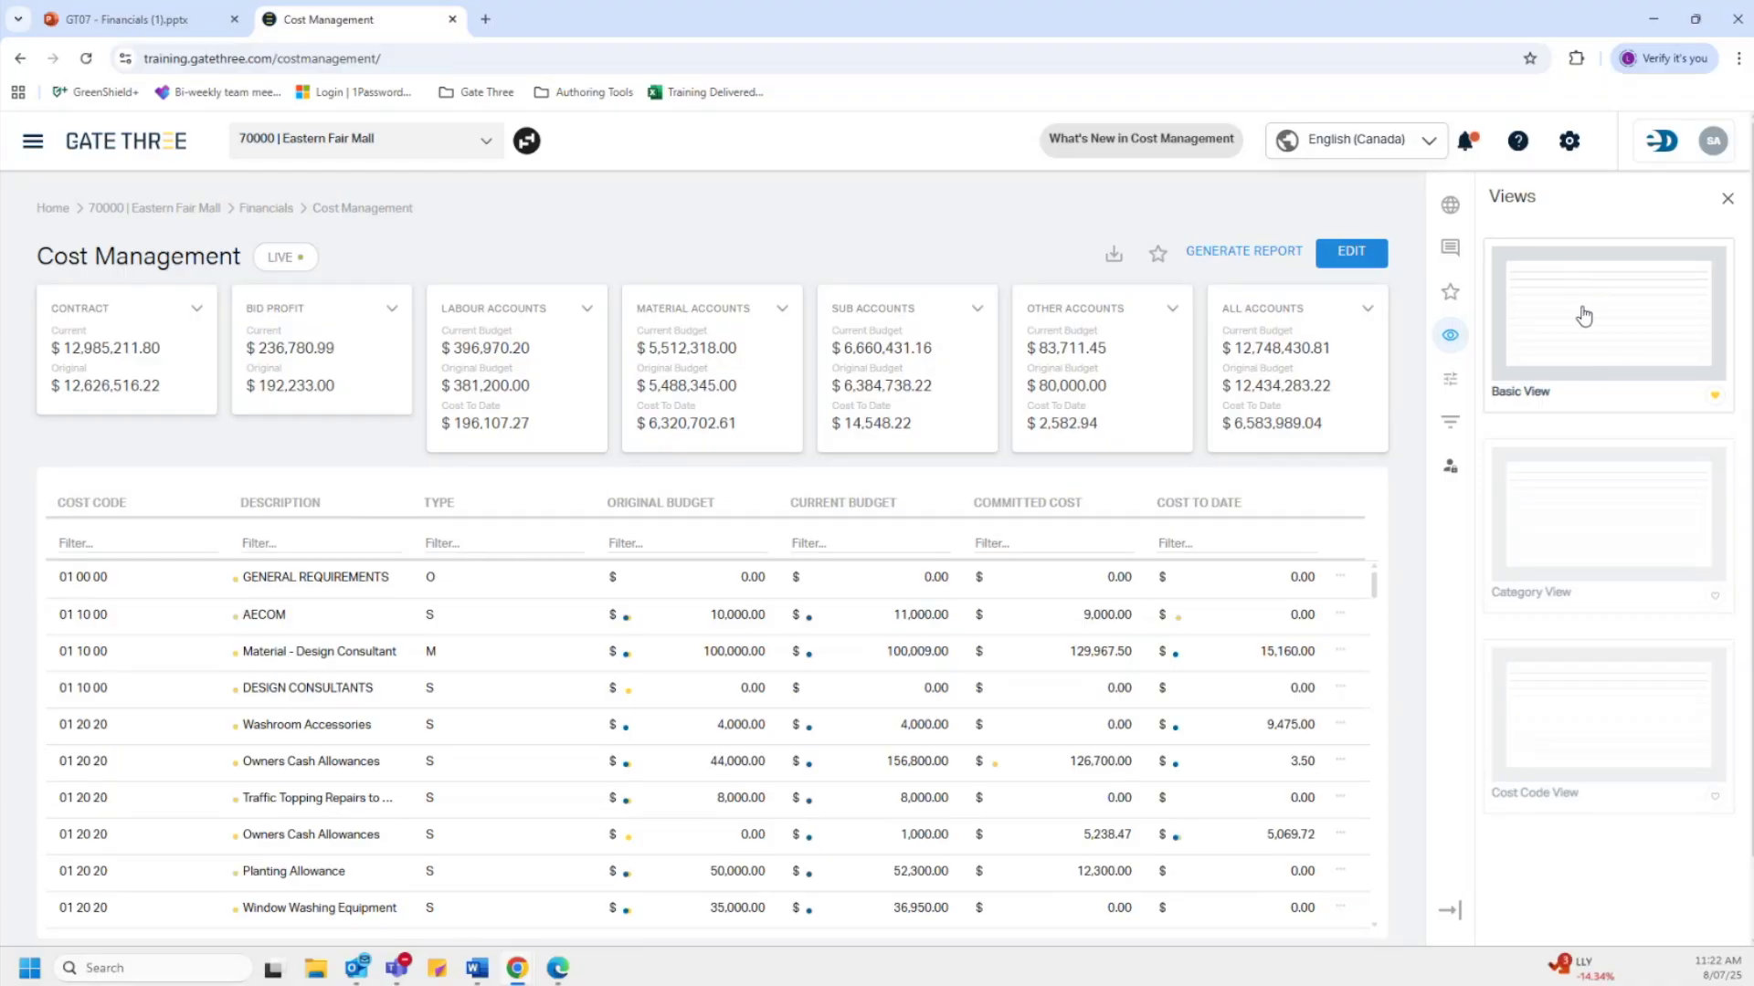
pyautogui.click(1608, 509)
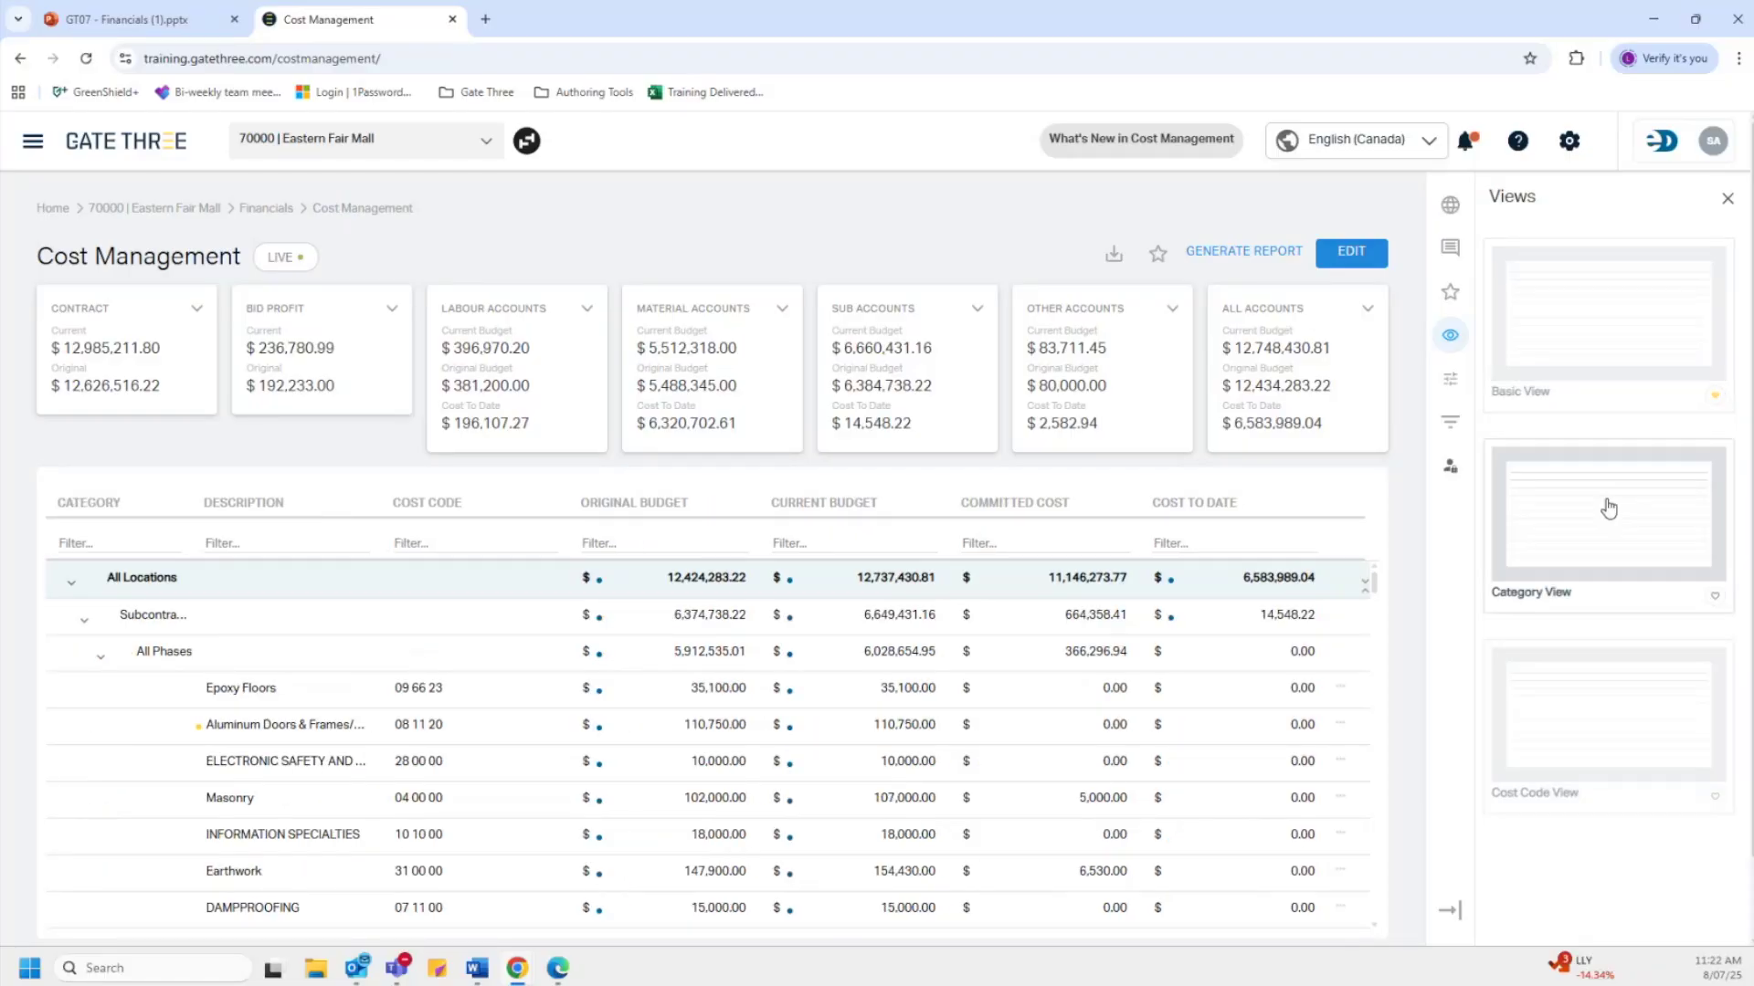
pyautogui.click(1611, 691)
pyautogui.click(1588, 315)
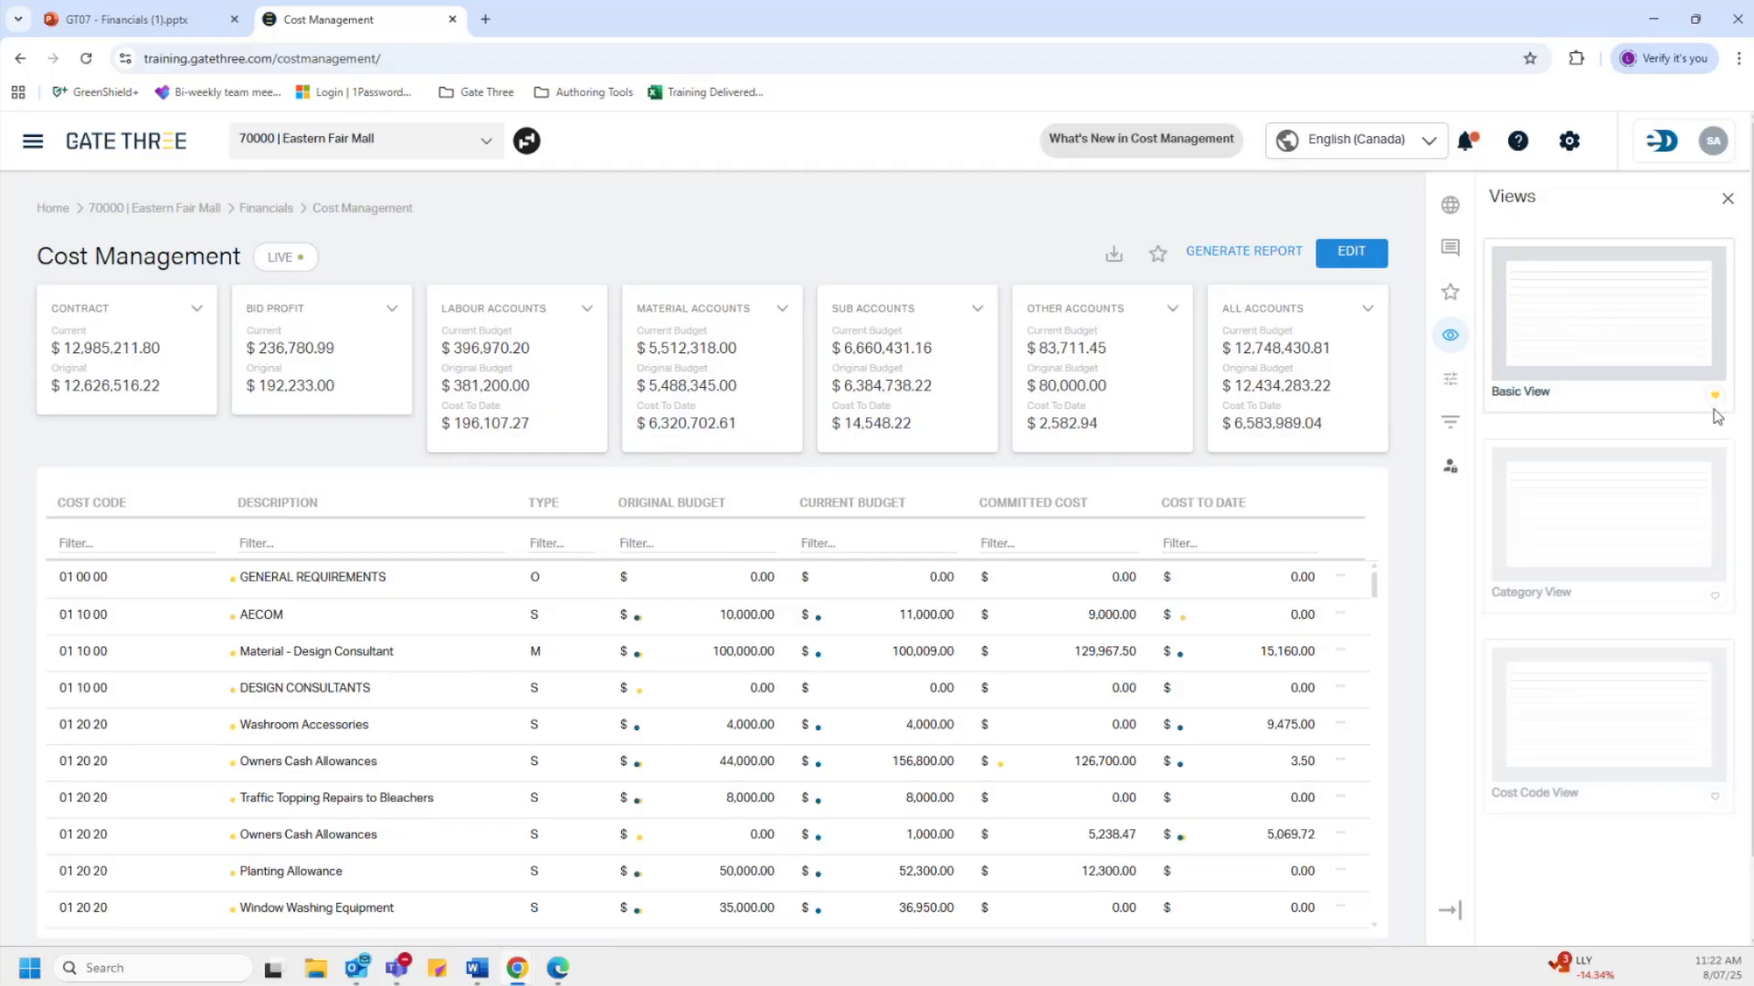
pyautogui.click(1591, 672)
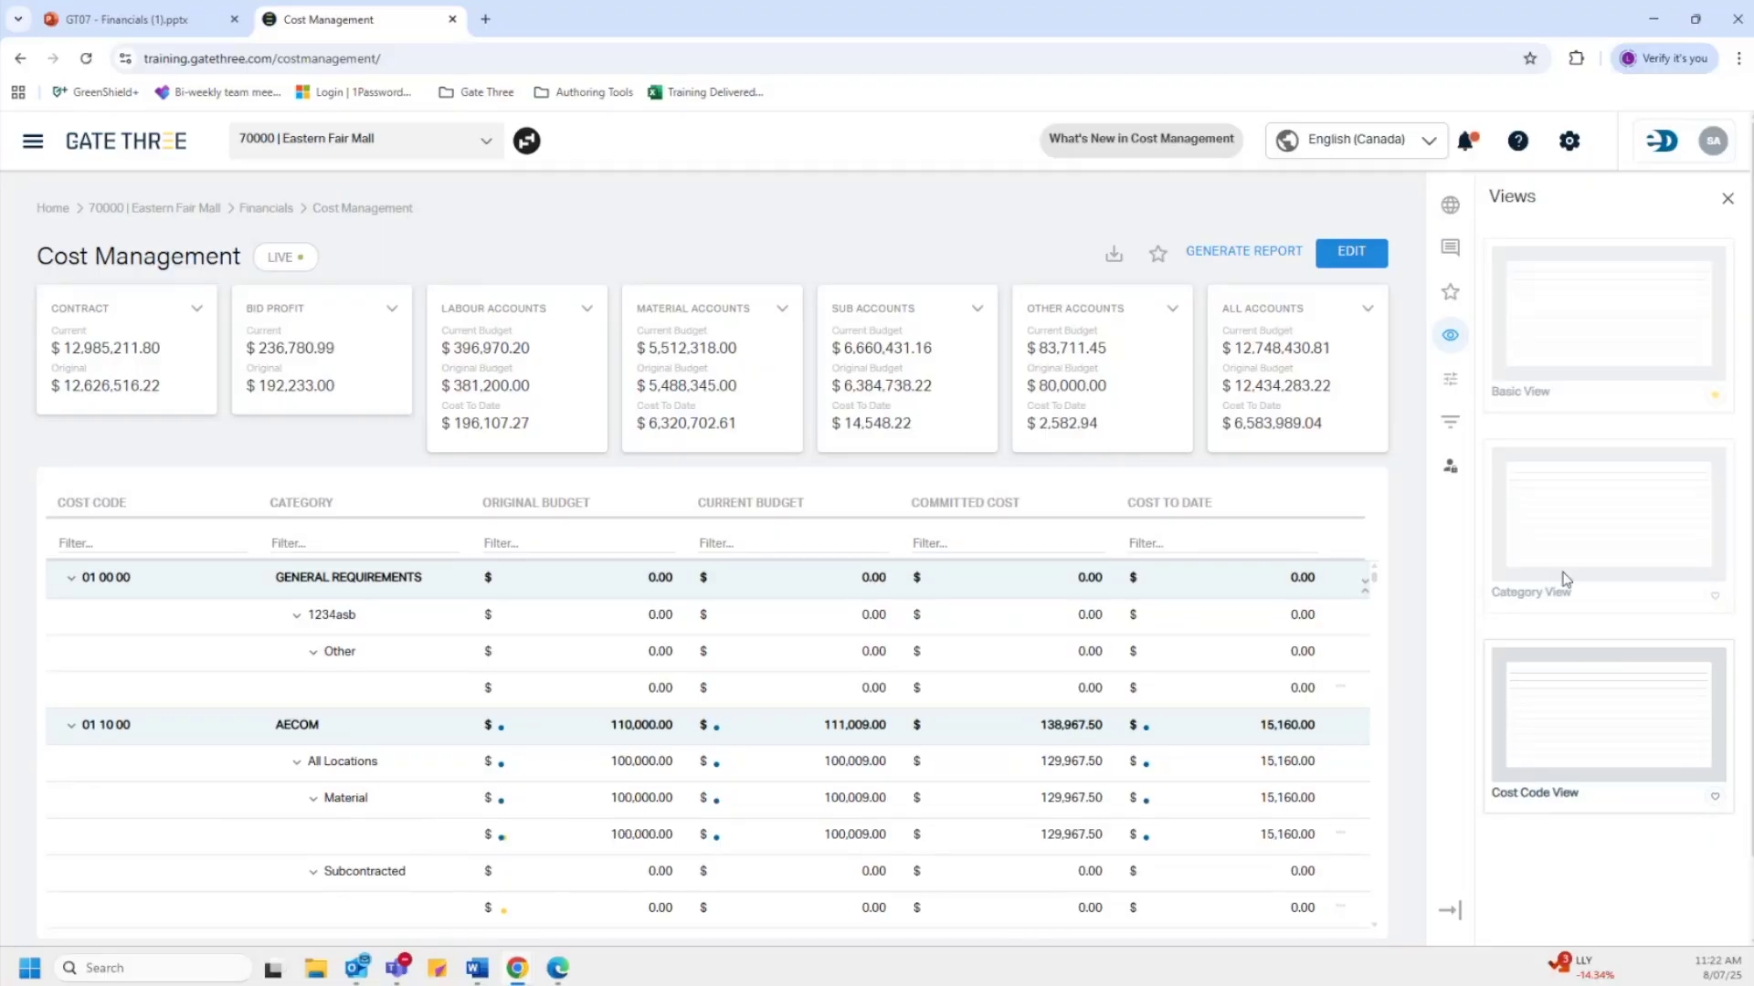
# View the category, category order and property options in the table preferences.
pyautogui.click(1451, 380)
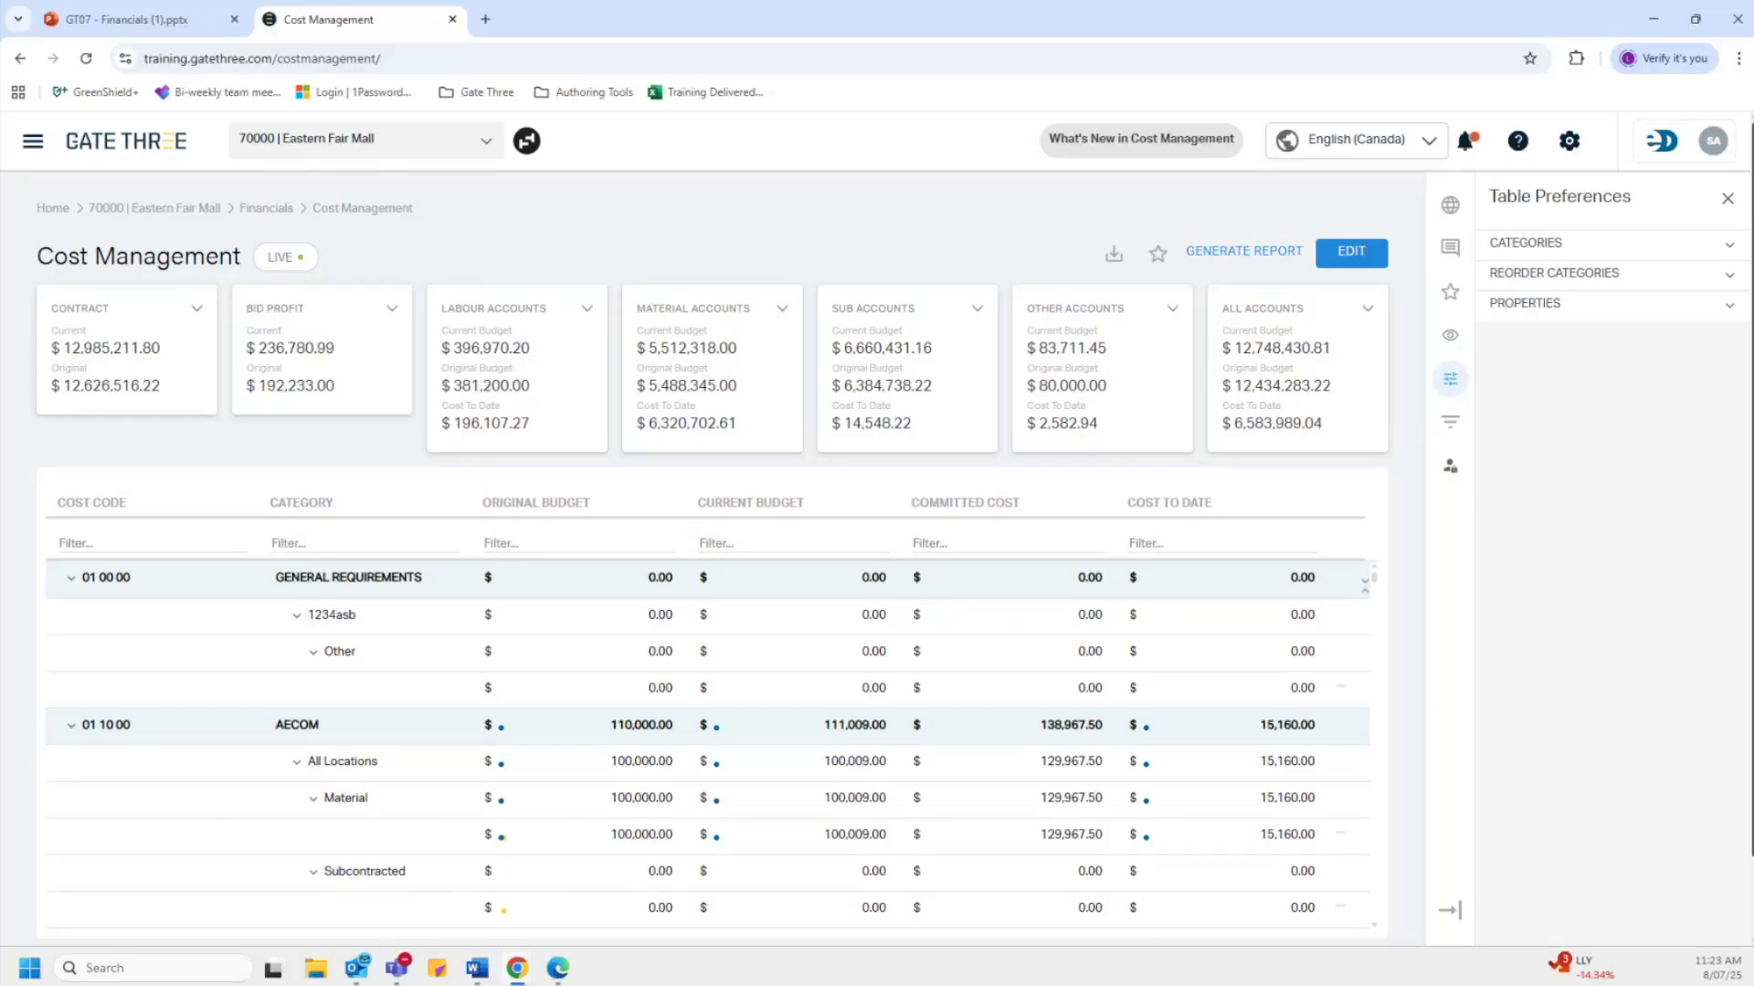
pyautogui.click(1677, 254)
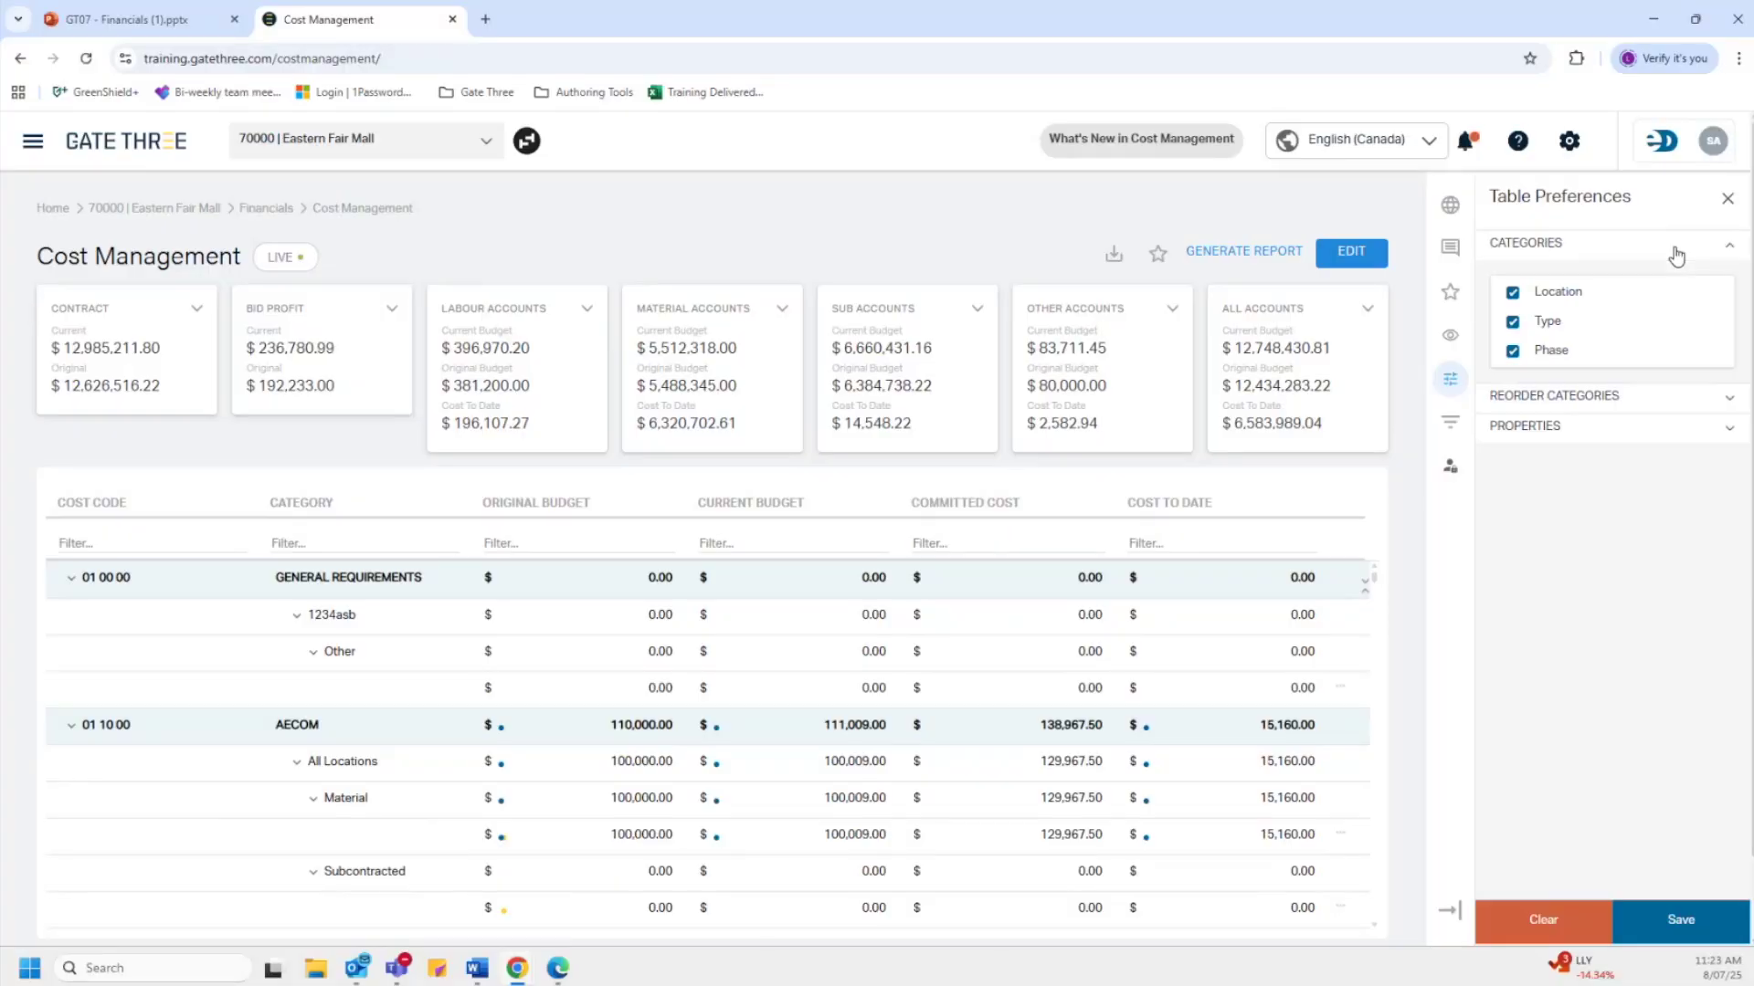
pyautogui.click(1677, 411)
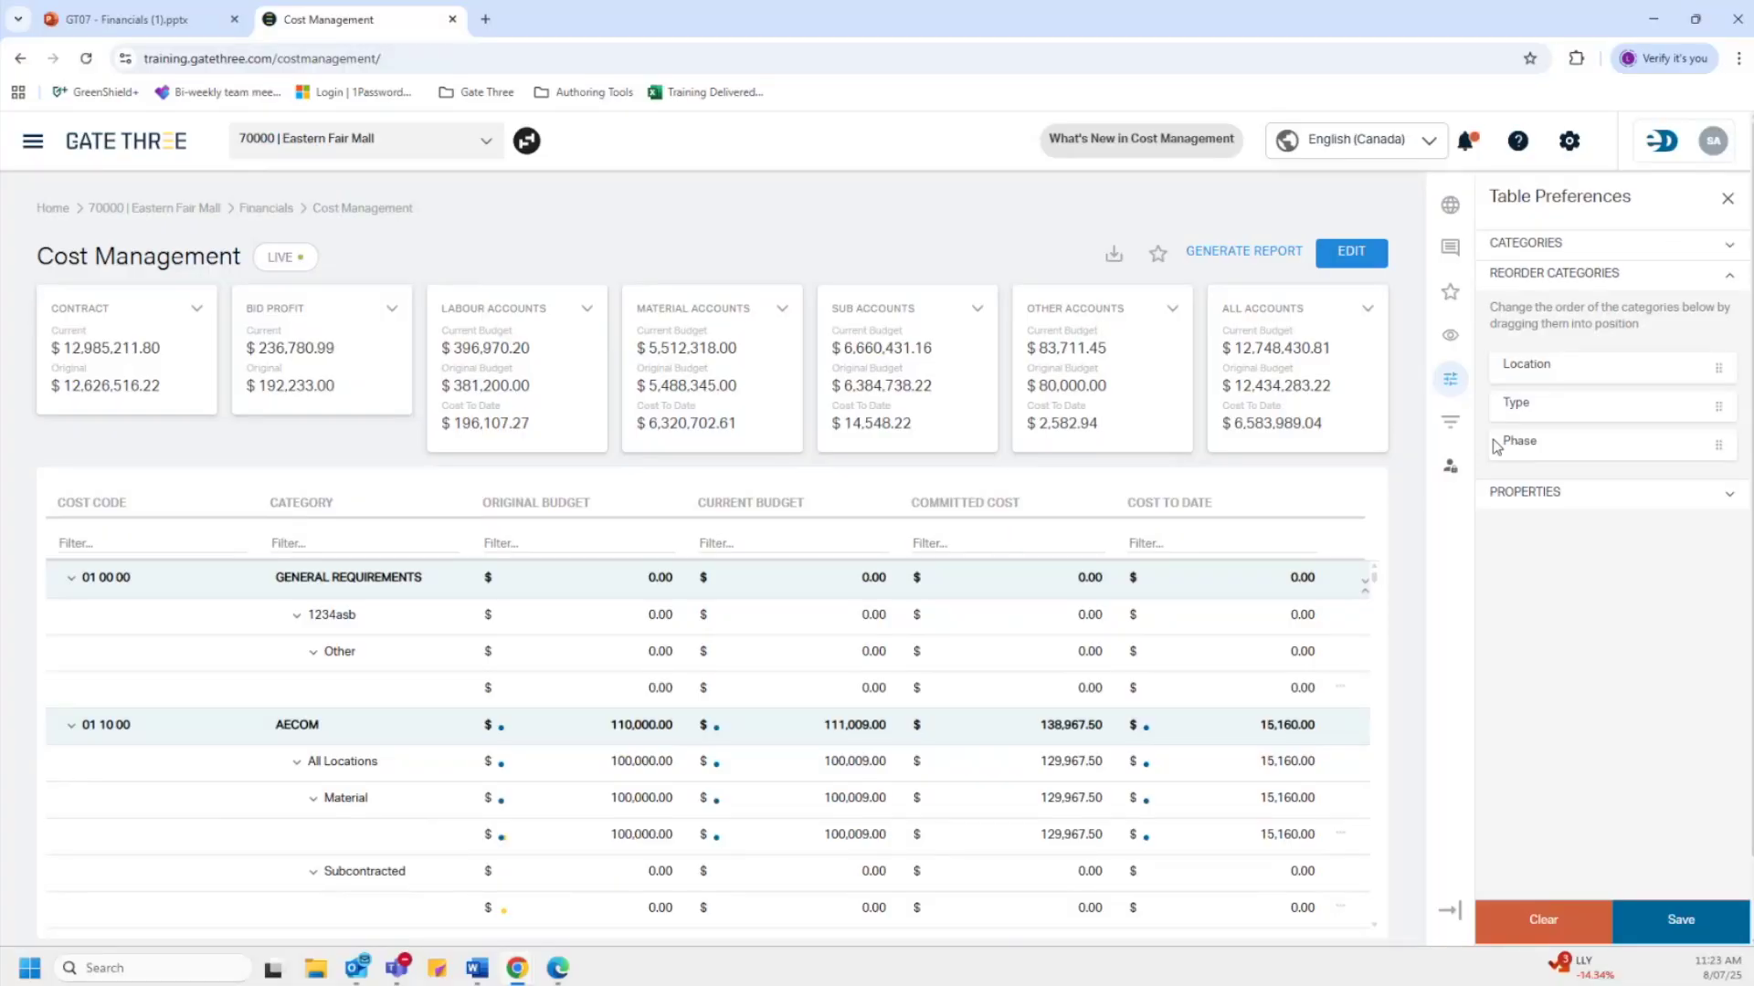
pyautogui.click(1561, 492)
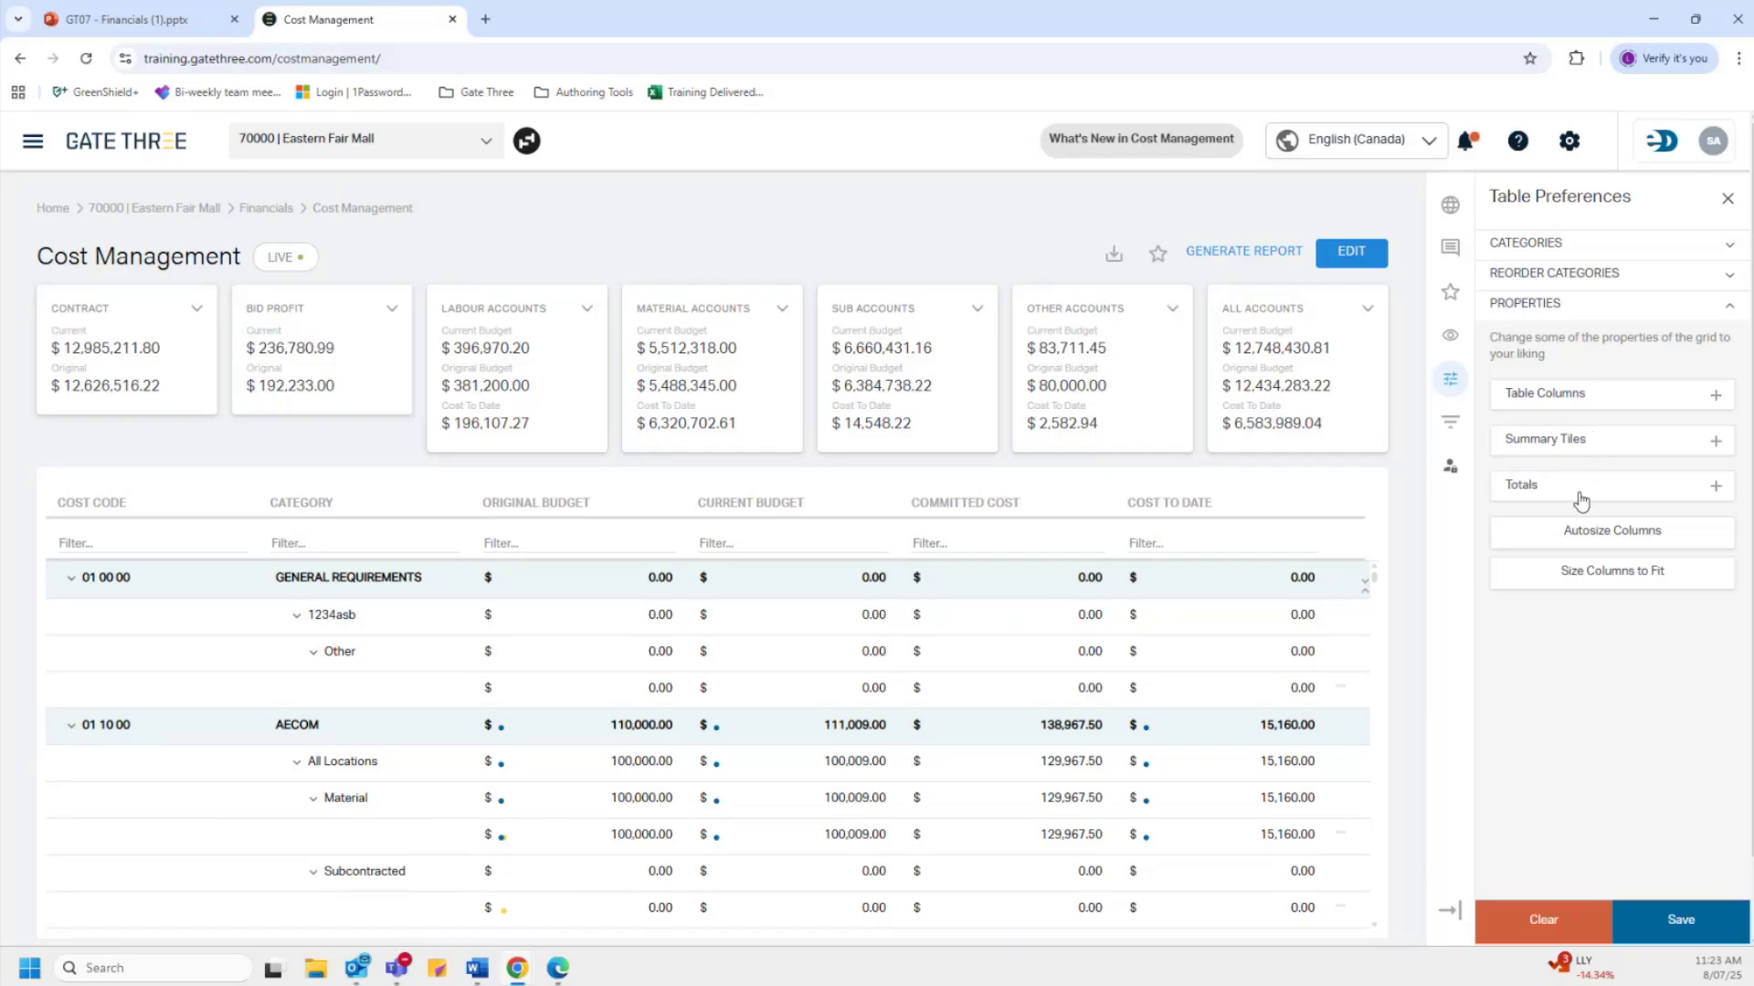
# Review the available table columns, add the Pending Cost column to the cost table and remove it again.
pyautogui.click(1598, 397)
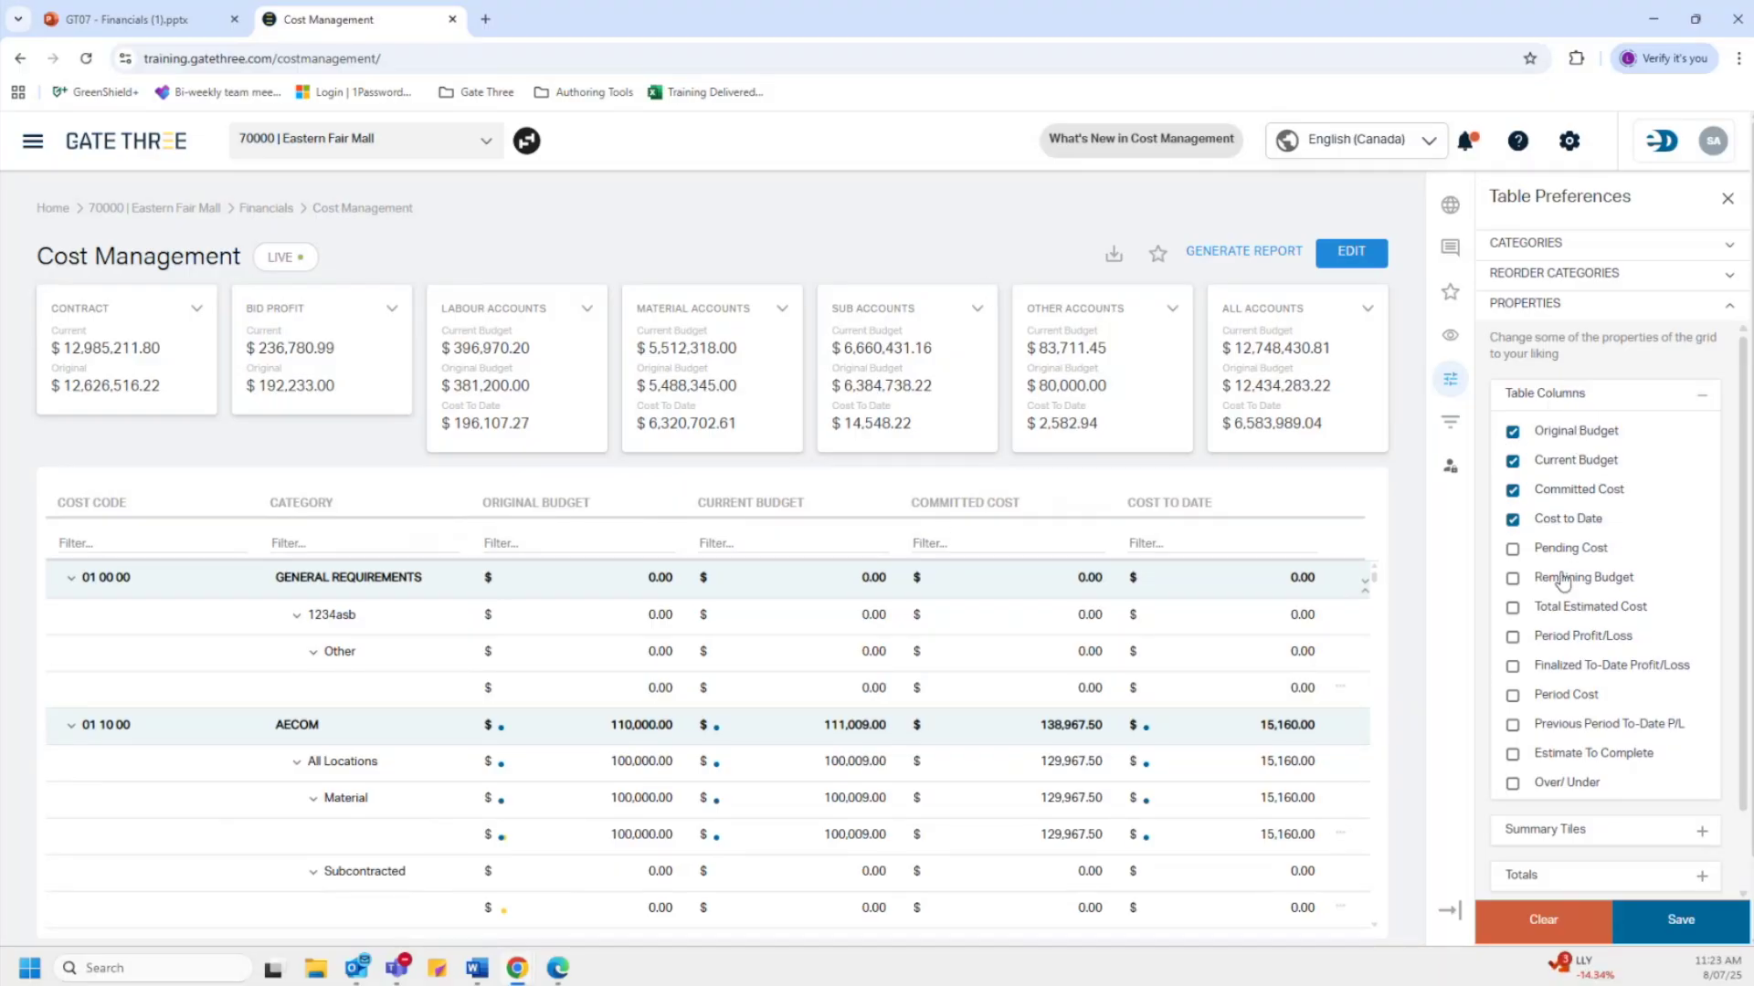
pyautogui.scroll(-1, 1572, 639)
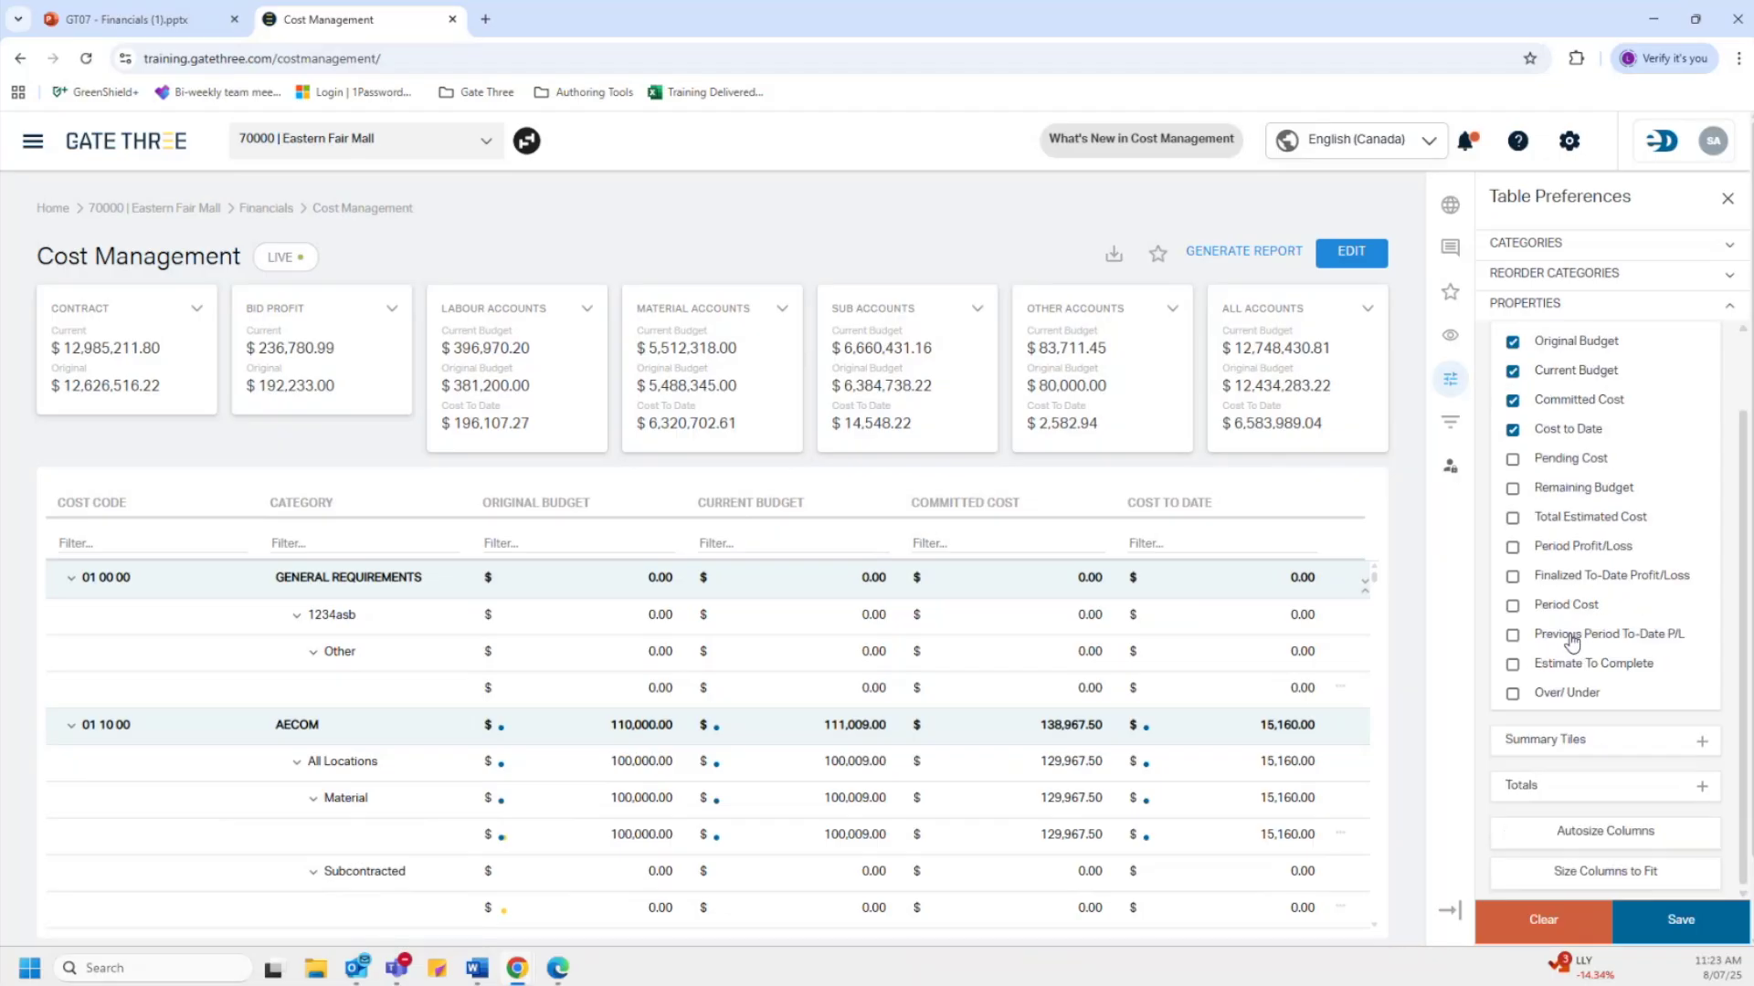
pyautogui.scroll(1, 1572, 640)
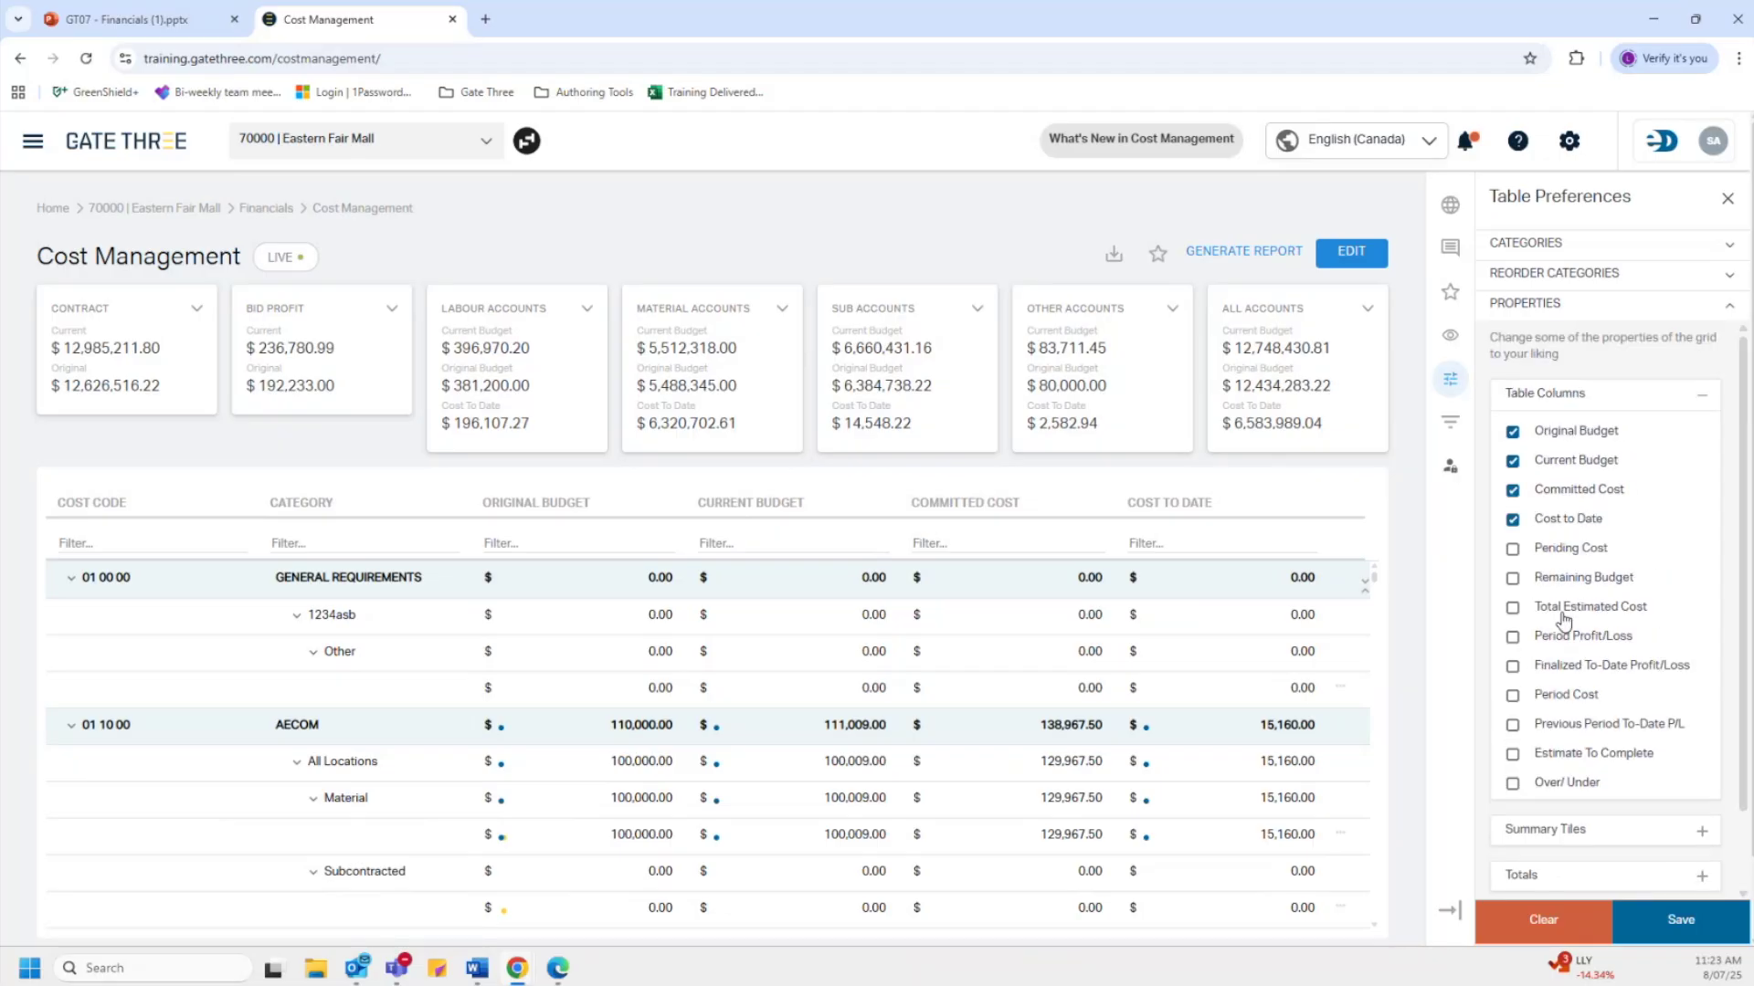
pyautogui.click(1536, 555)
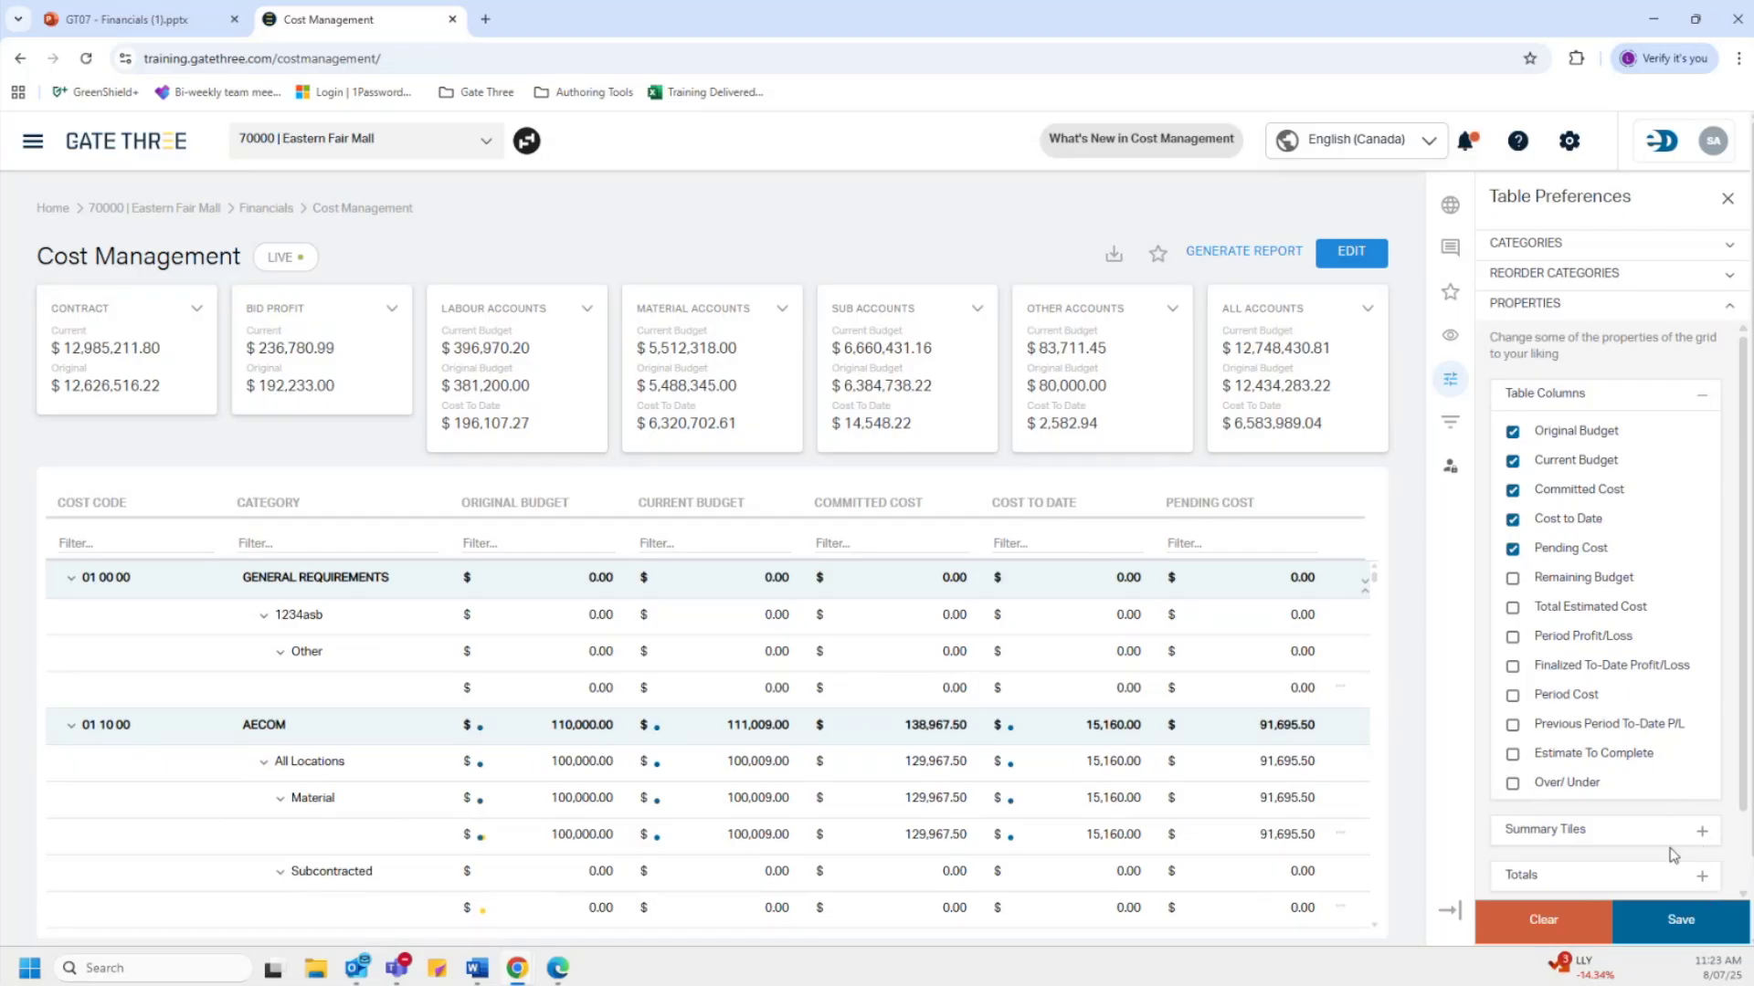
pyautogui.click(1533, 548)
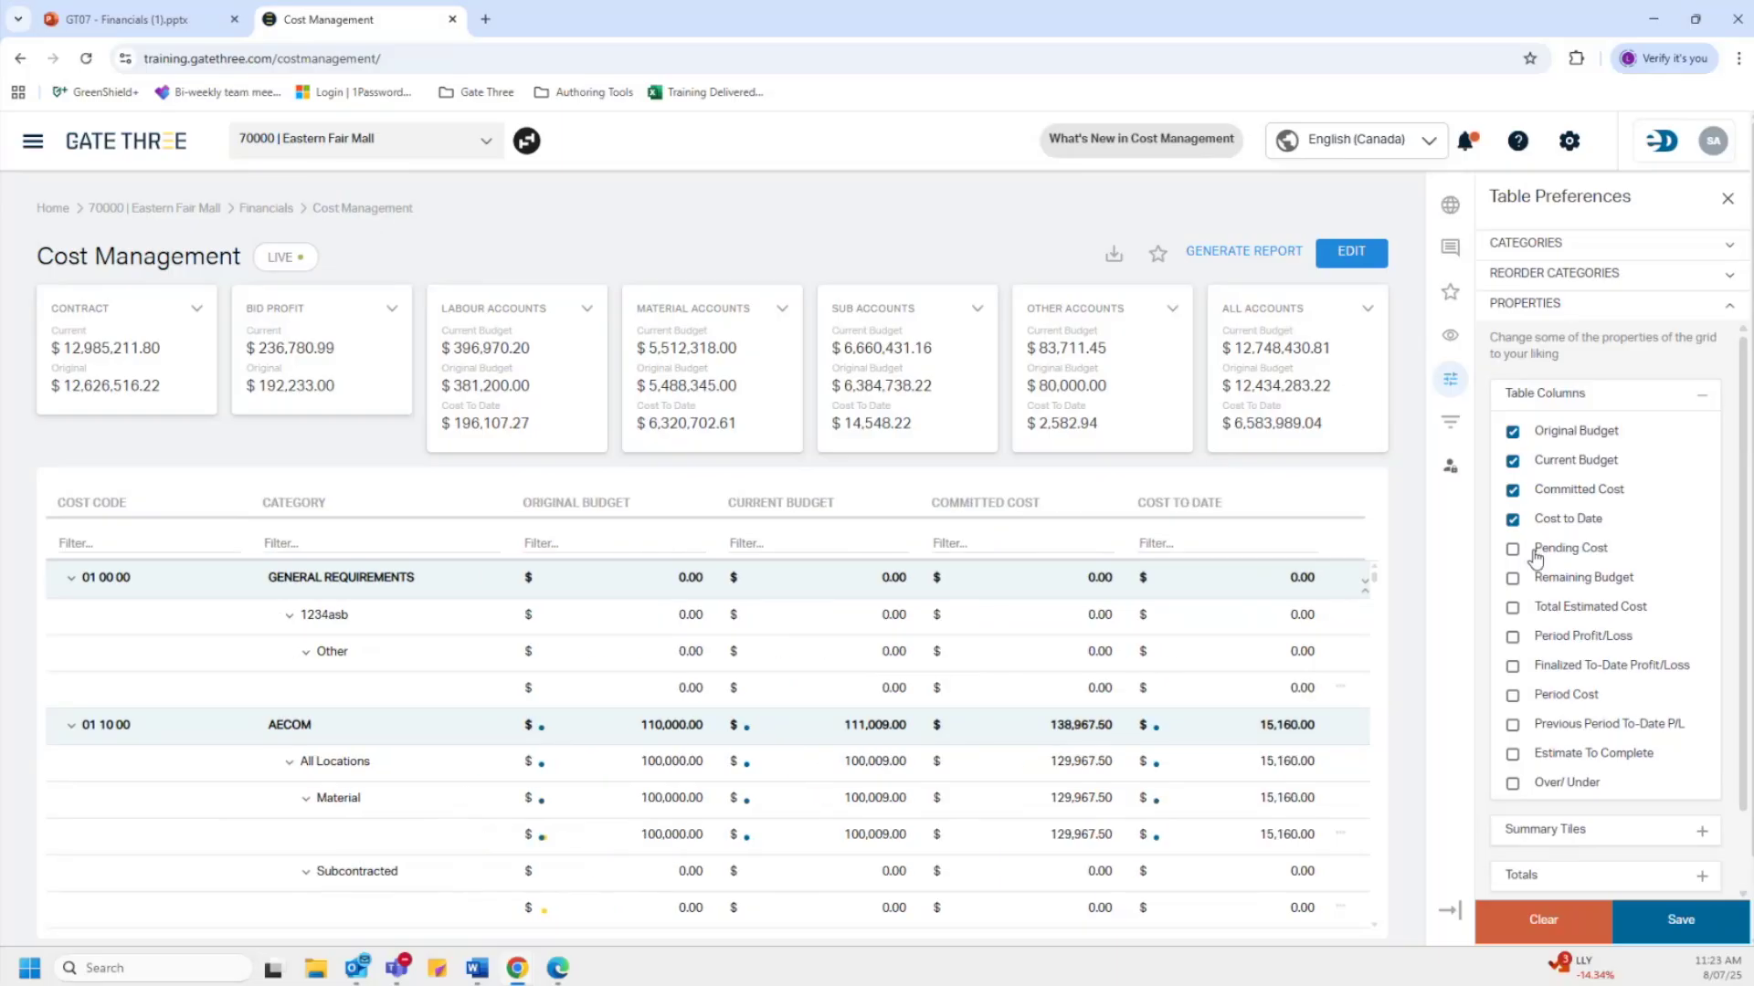
# Hide the All Accounts summary tile above the cost table and show it again.
pyautogui.click(1571, 831)
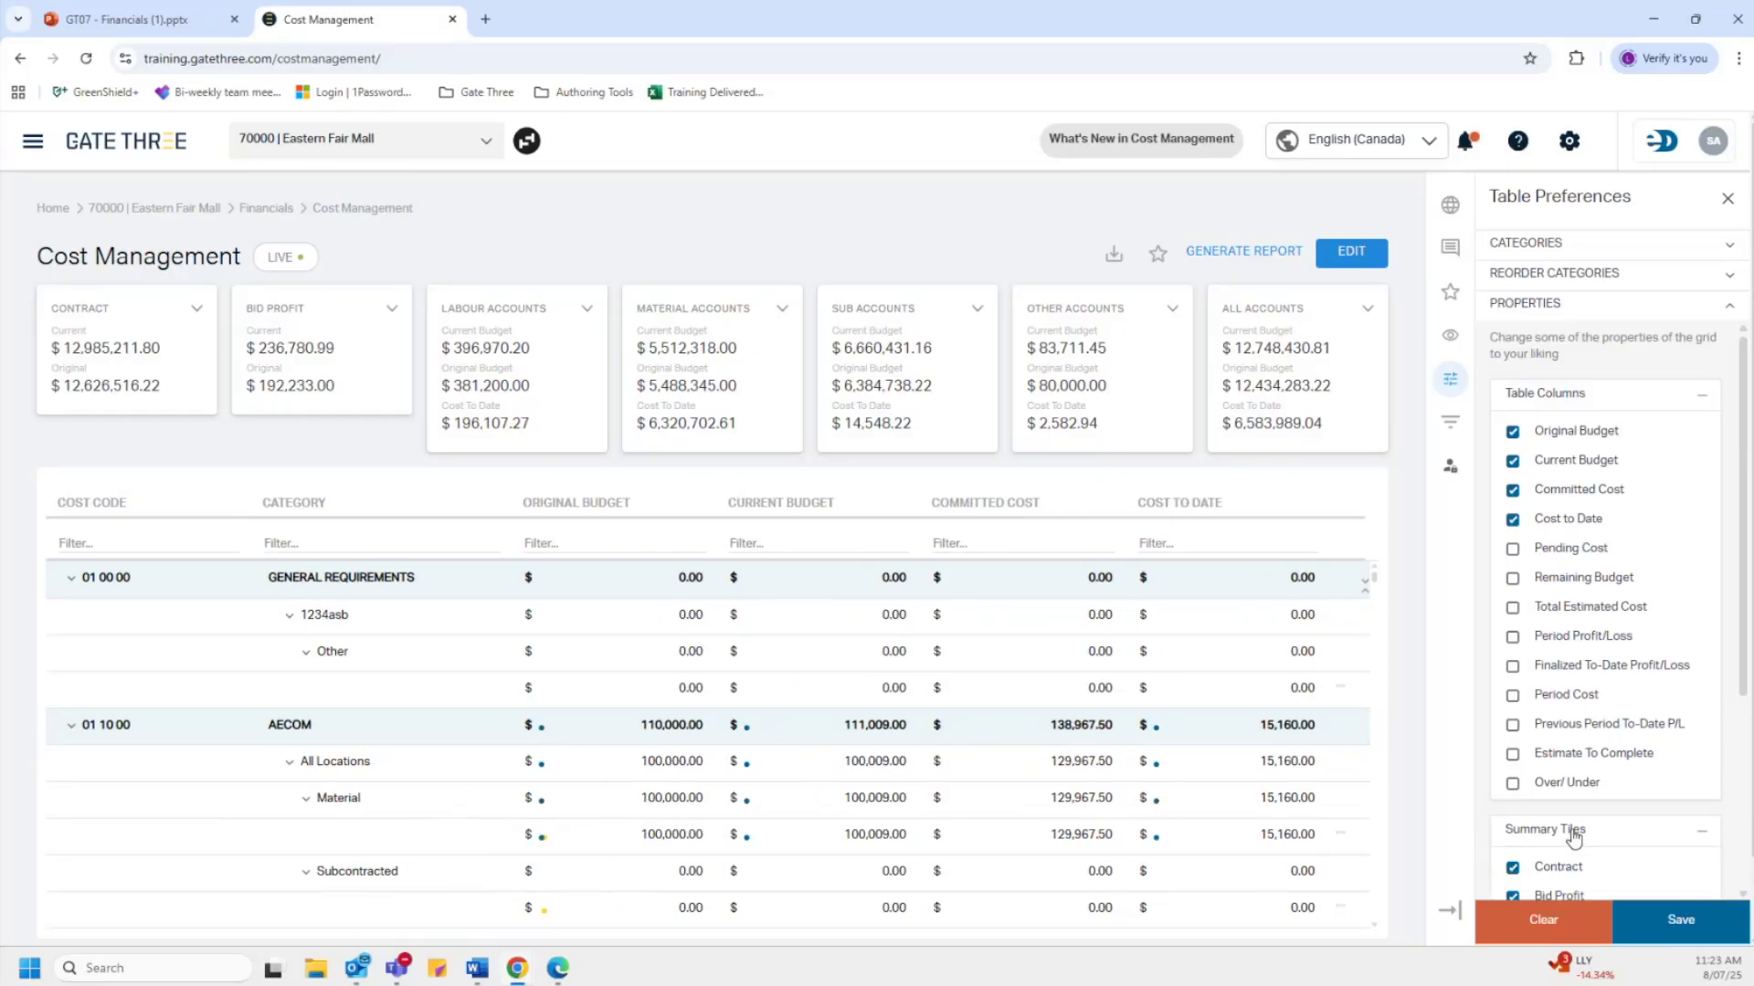
pyautogui.scroll(-5, 1596, 811)
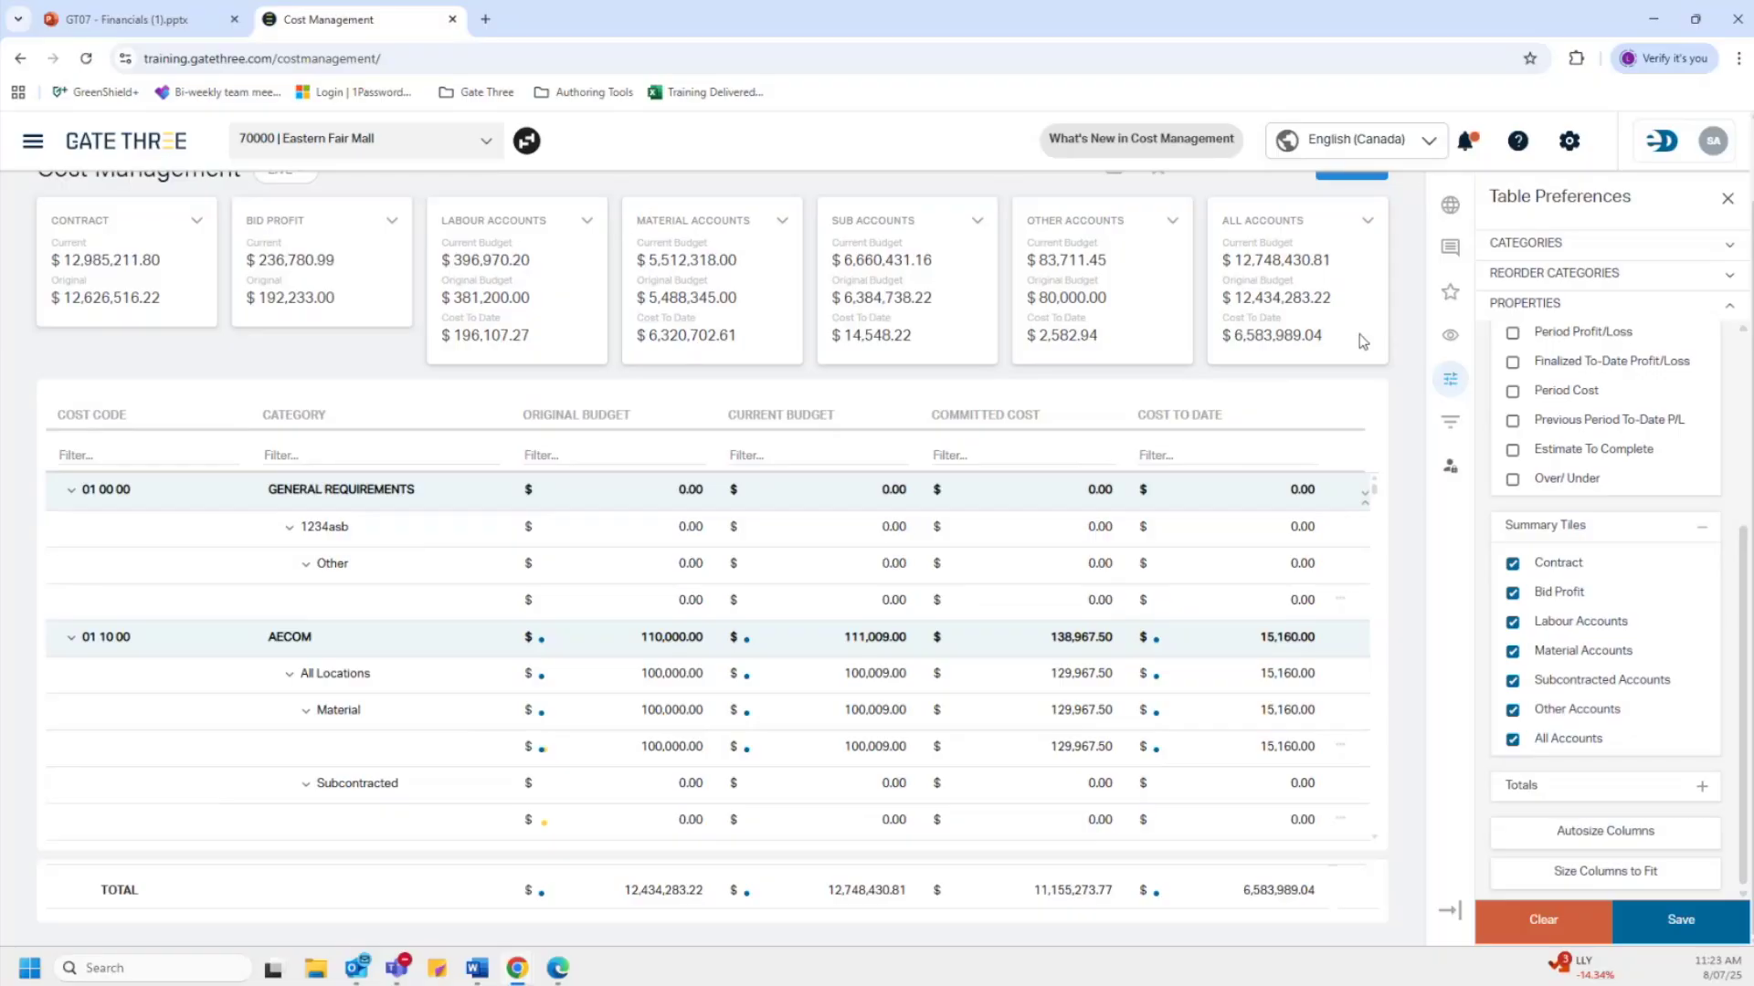
pyautogui.click(1513, 740)
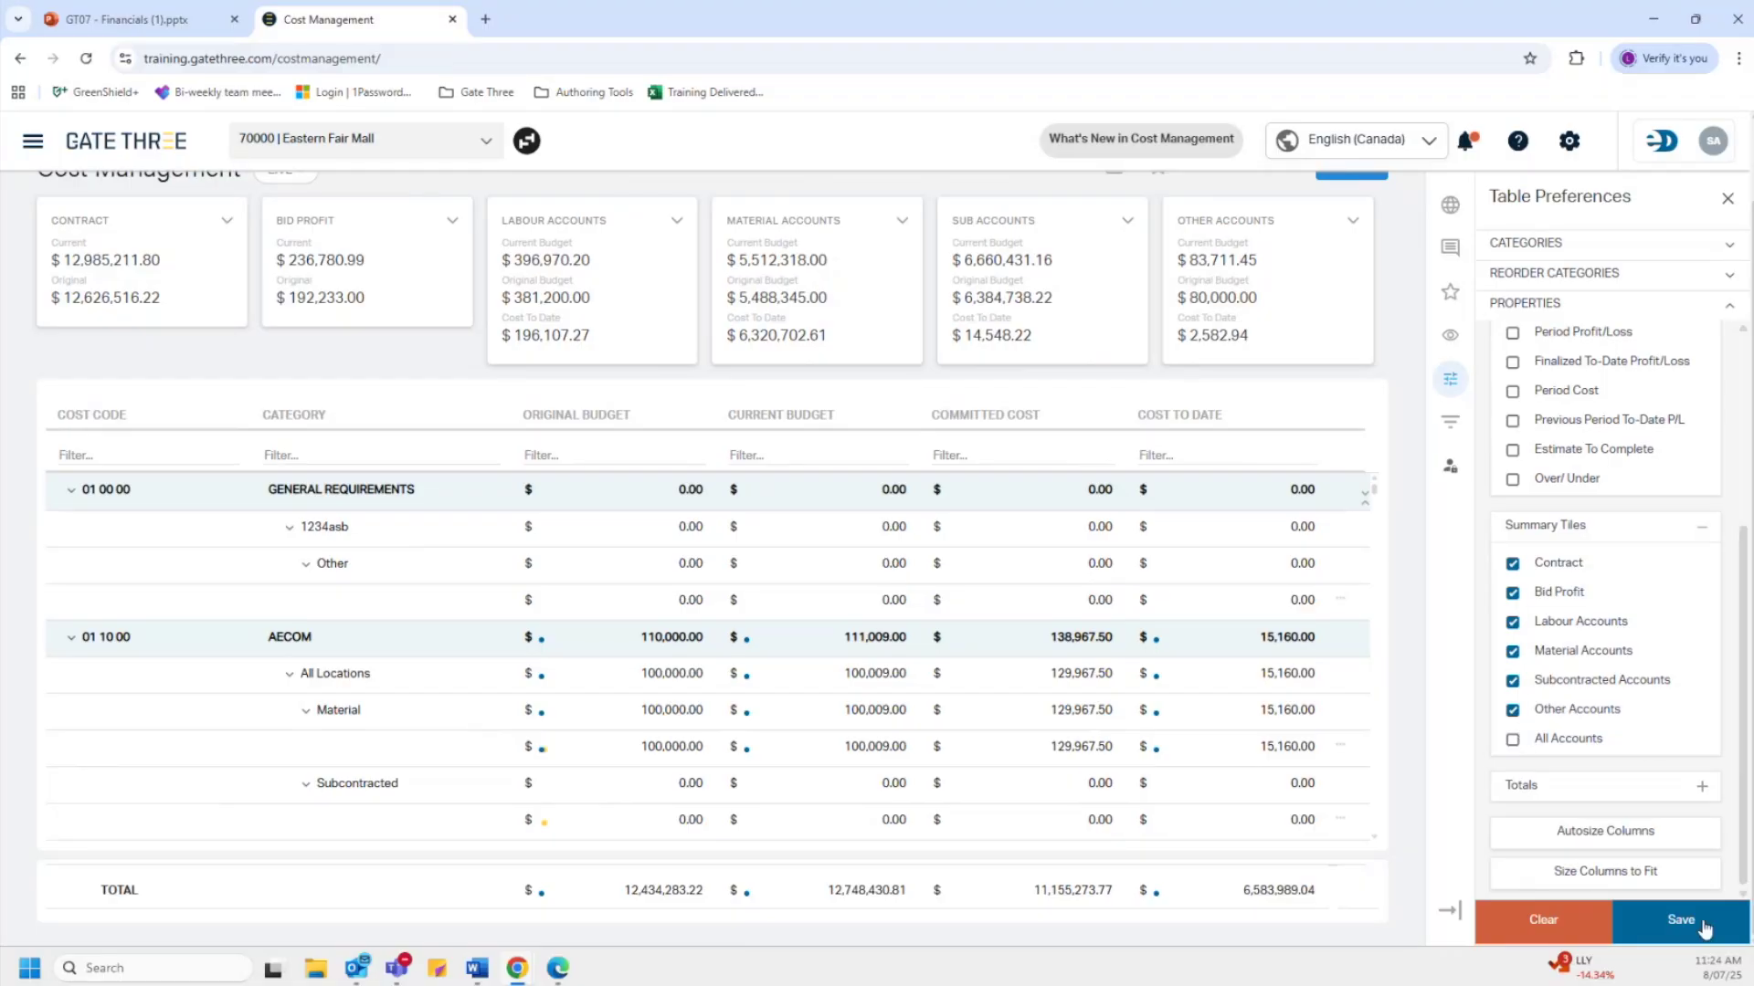
pyautogui.click(1539, 743)
# Pin the totals row above the cost table and return it to the bottom.
pyautogui.click(1553, 786)
pyautogui.scroll(-1, 1554, 788)
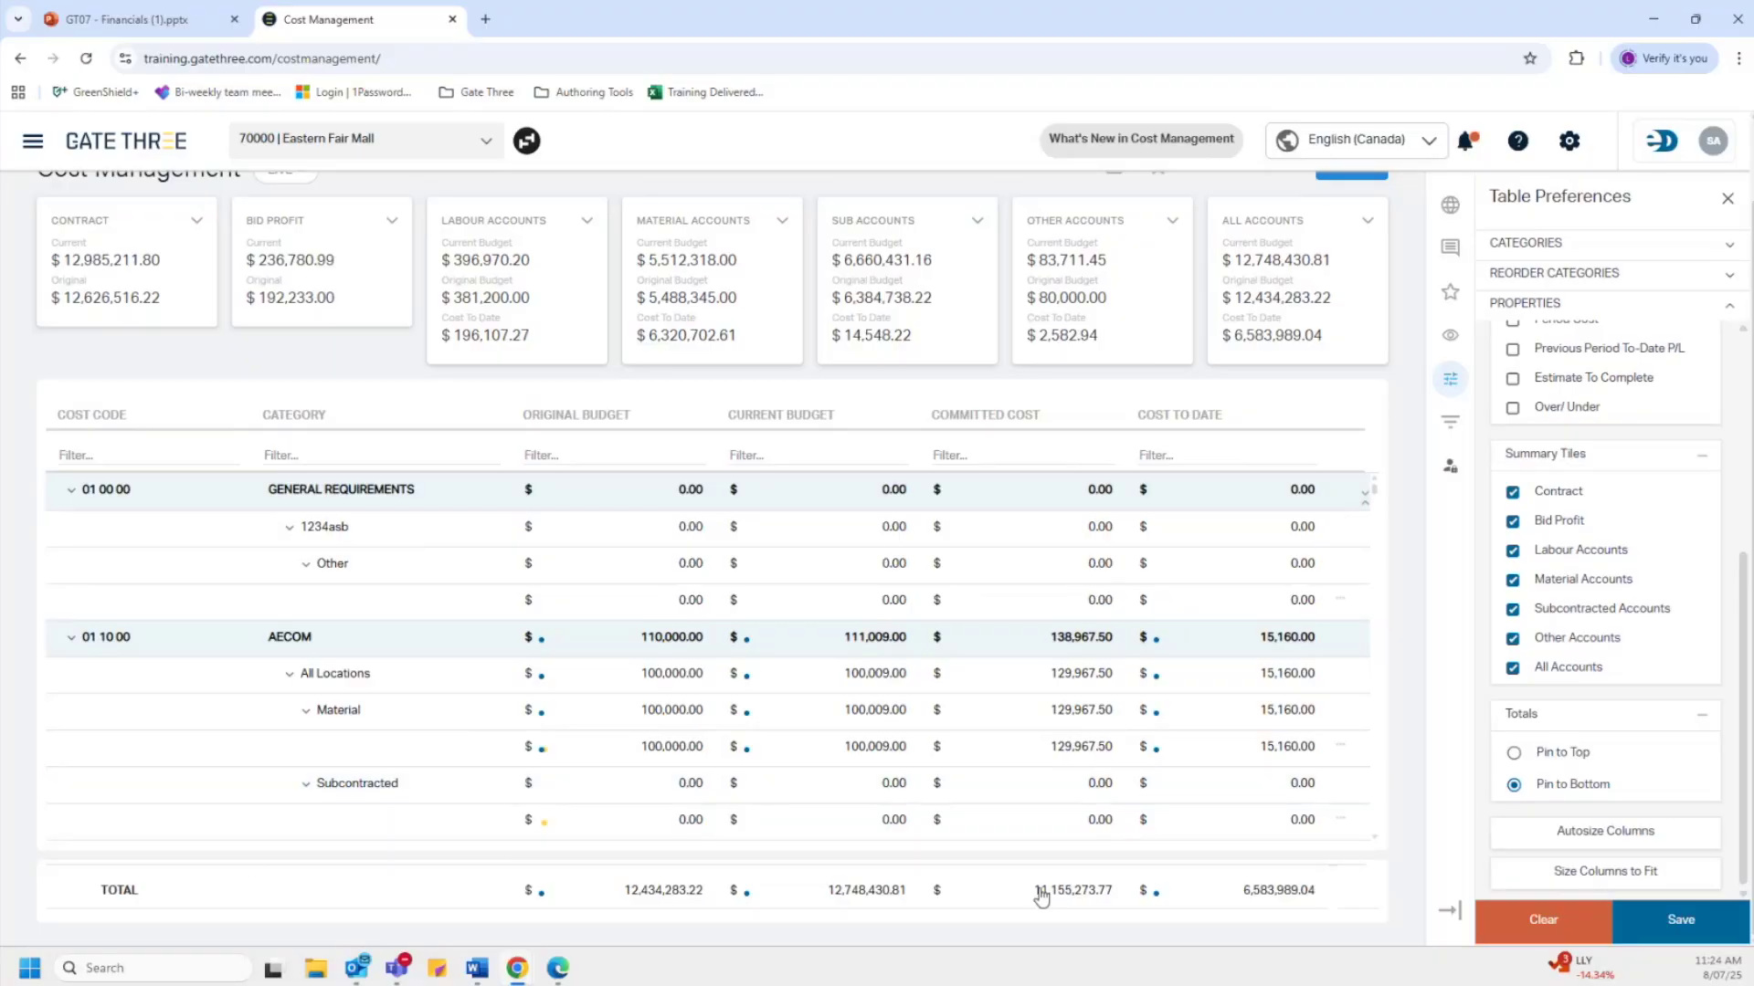
pyautogui.click(1544, 756)
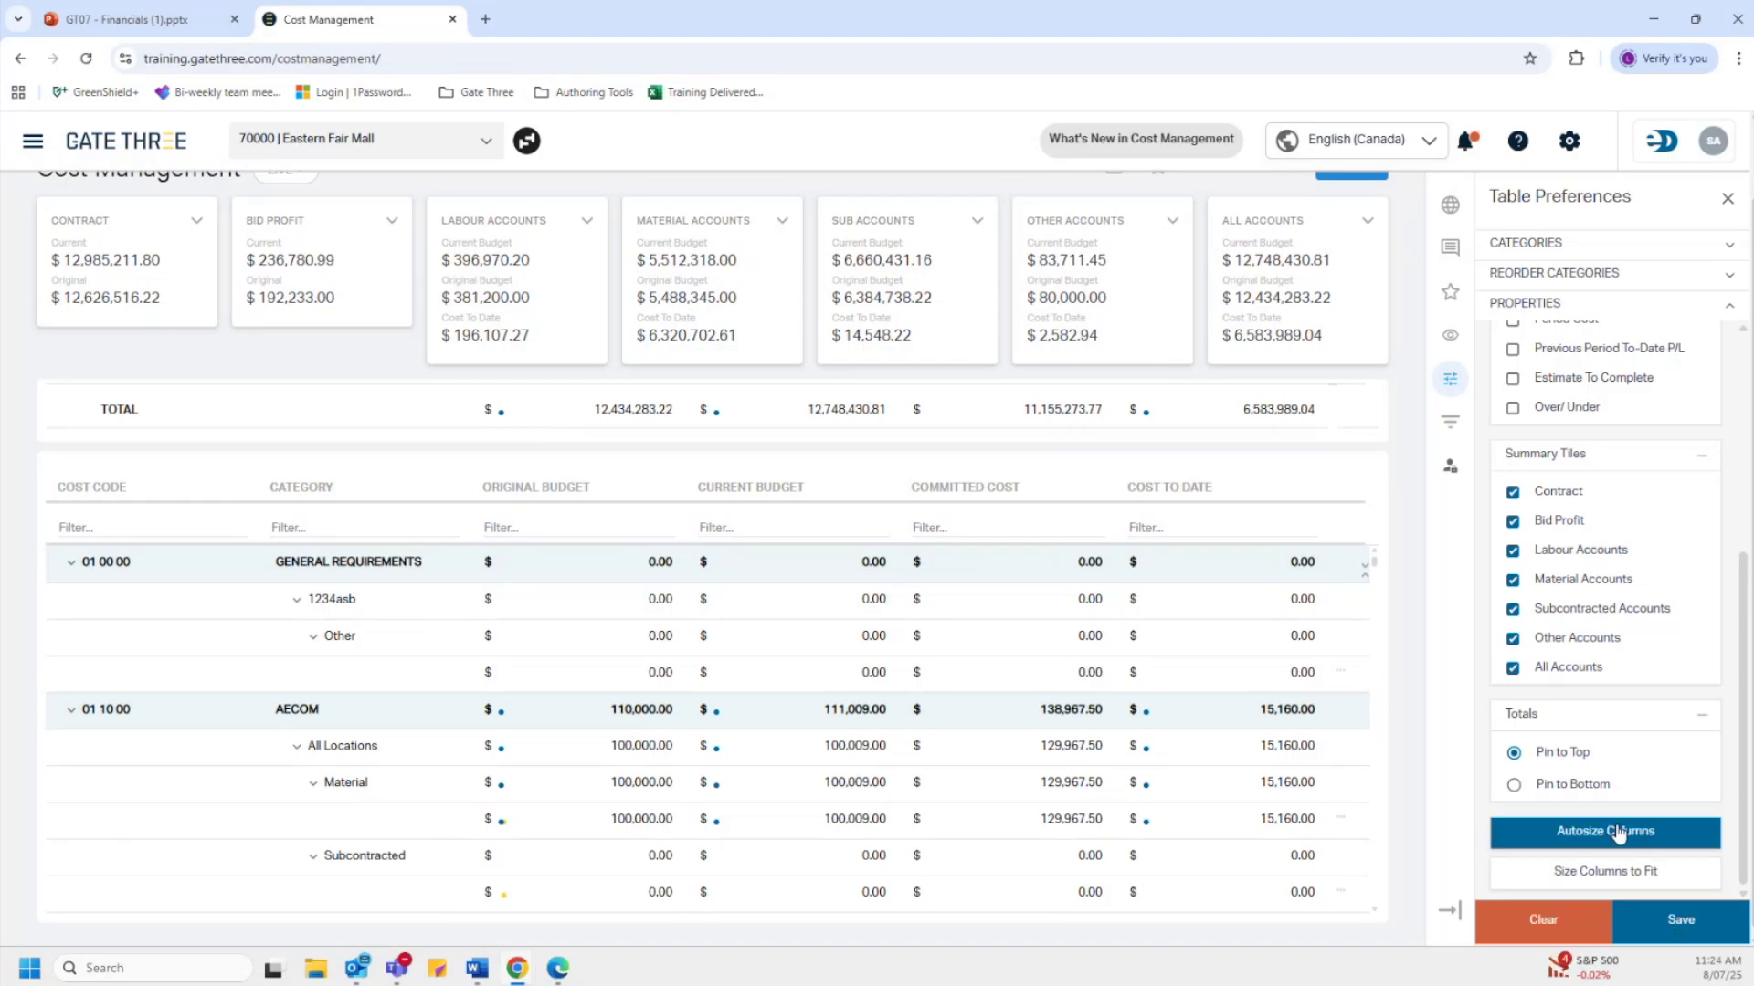
pyautogui.click(1579, 784)
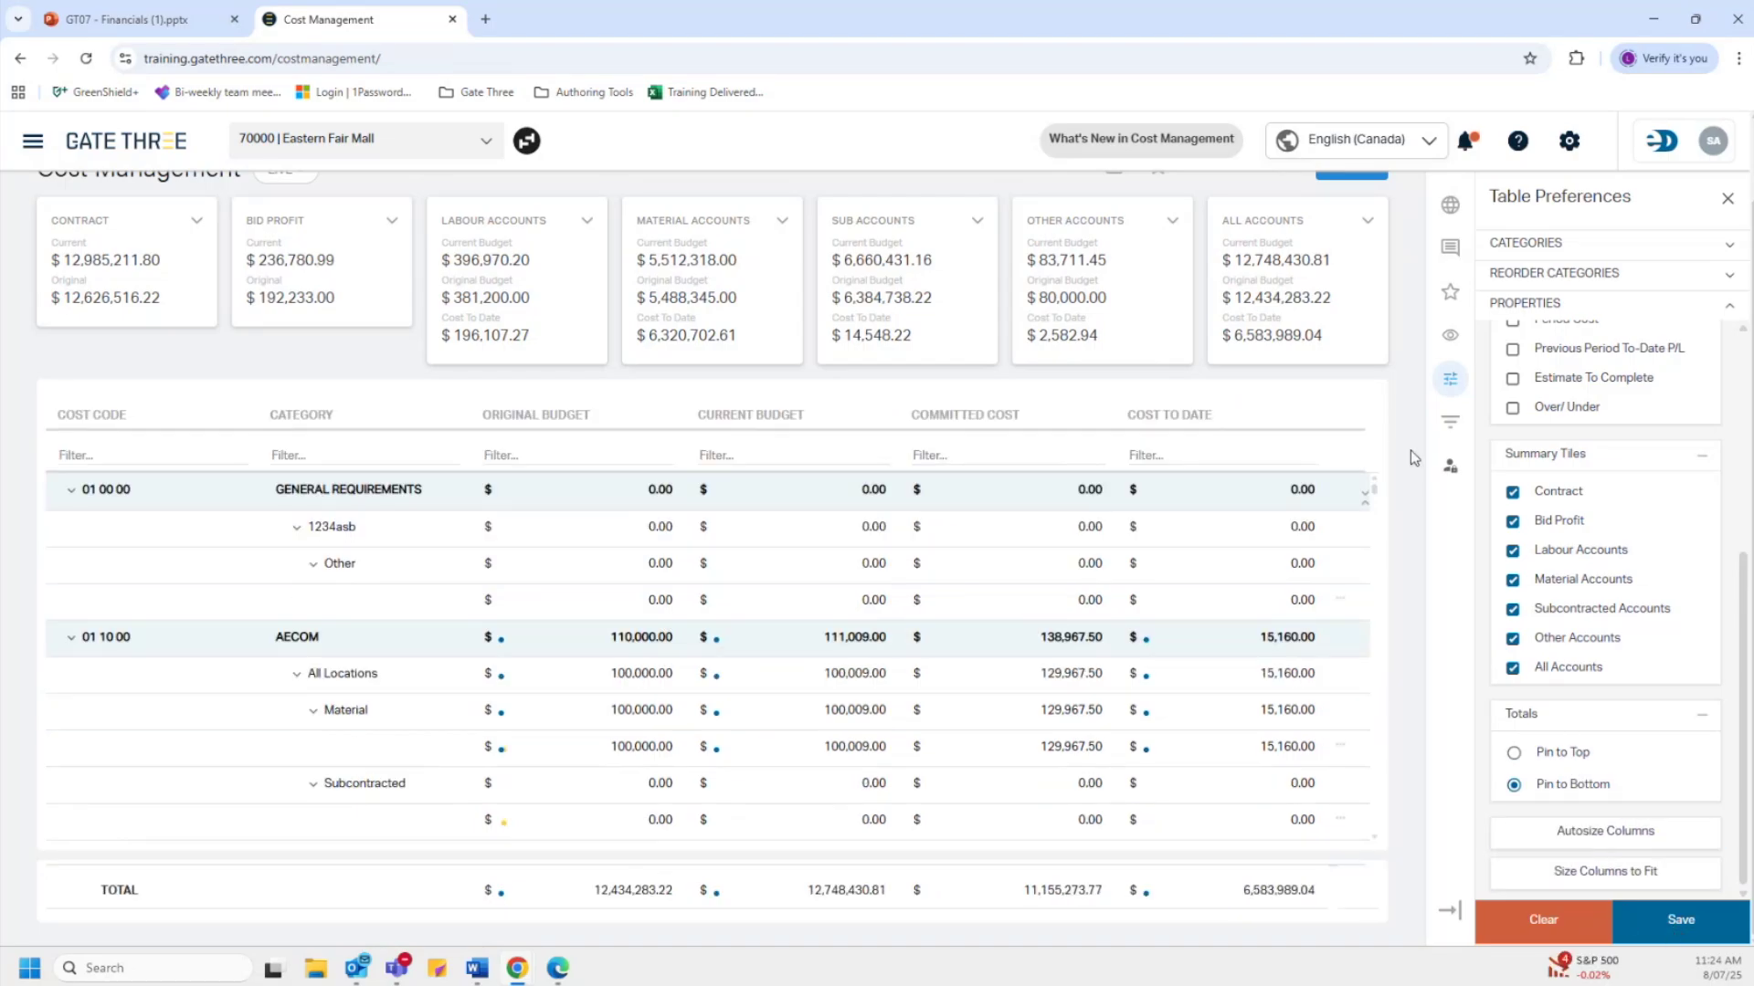
# Filter the cost table by the Material type and remove that filter again.
pyautogui.click(1452, 426)
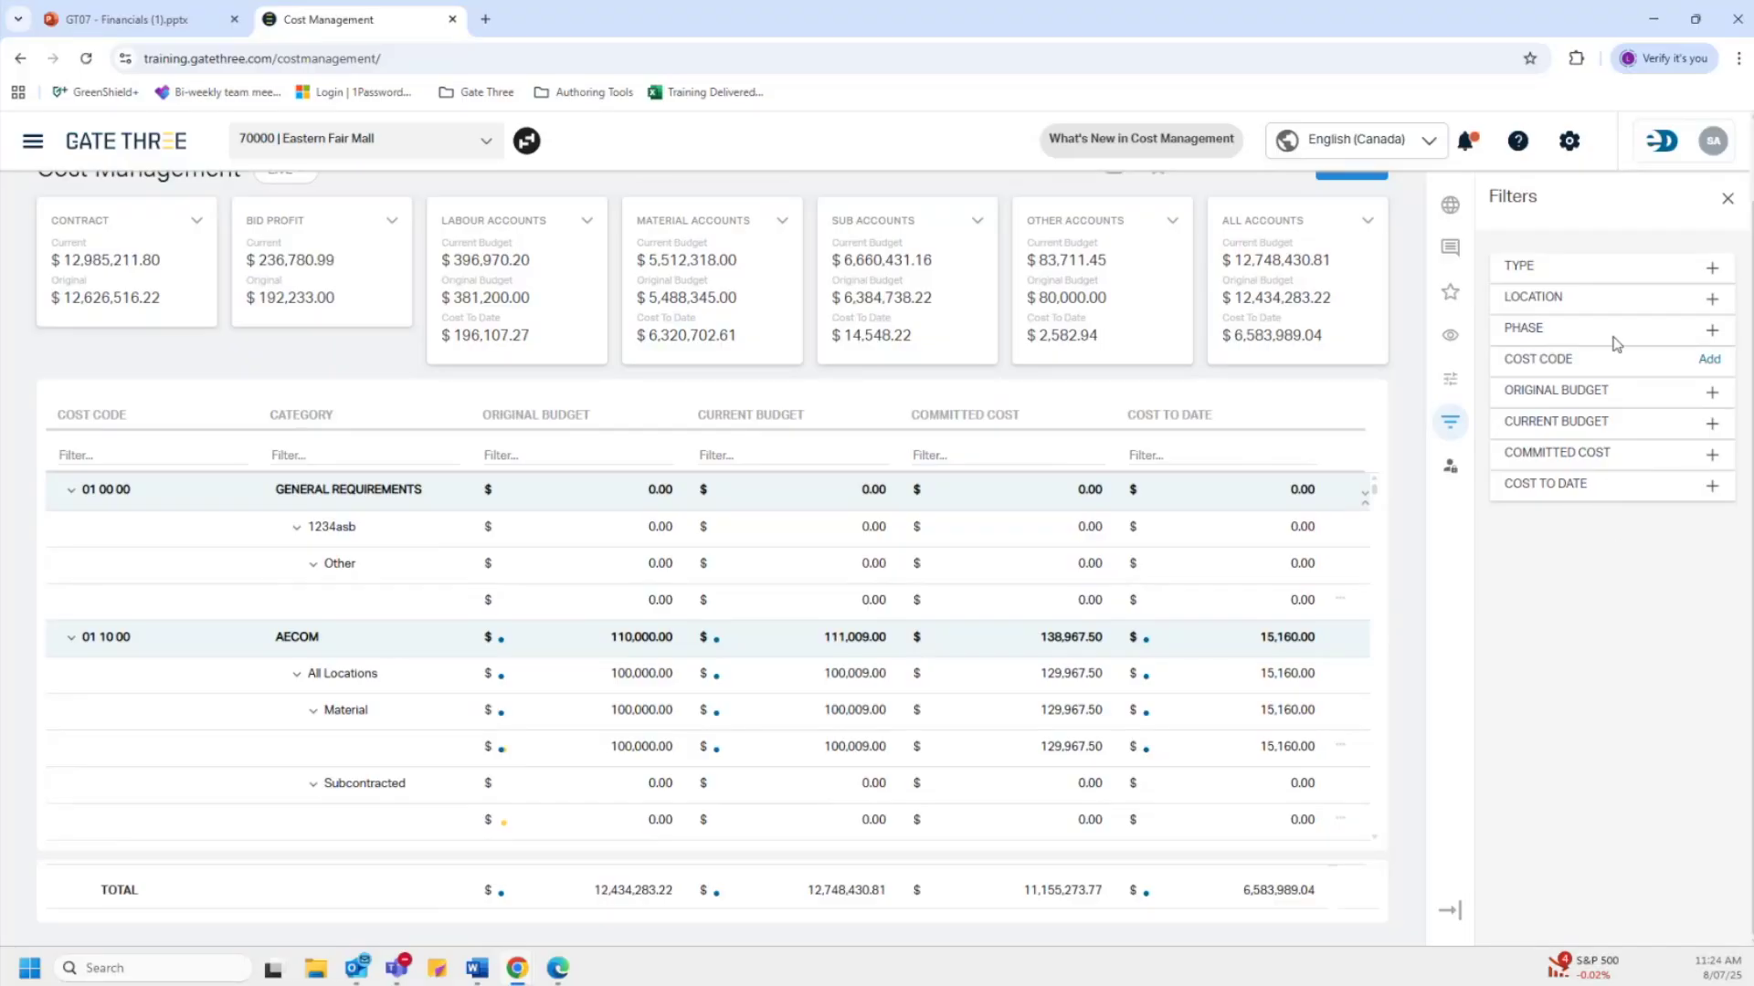
pyautogui.click(1587, 282)
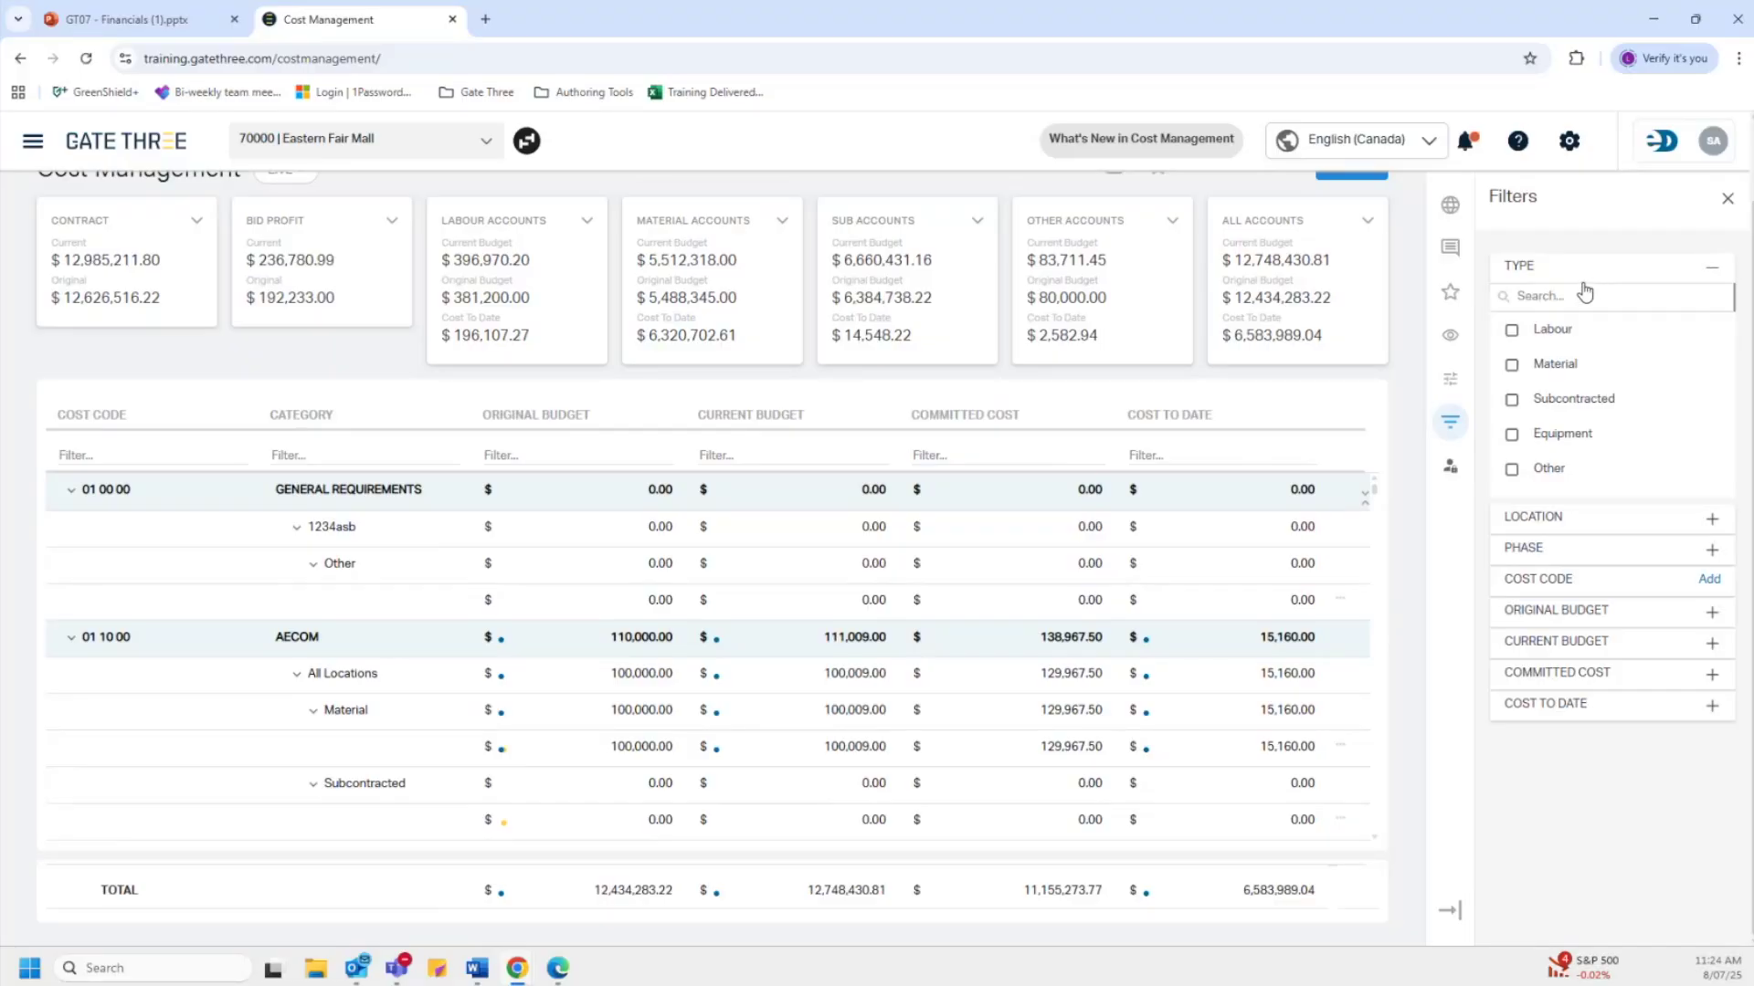
pyautogui.click(1543, 366)
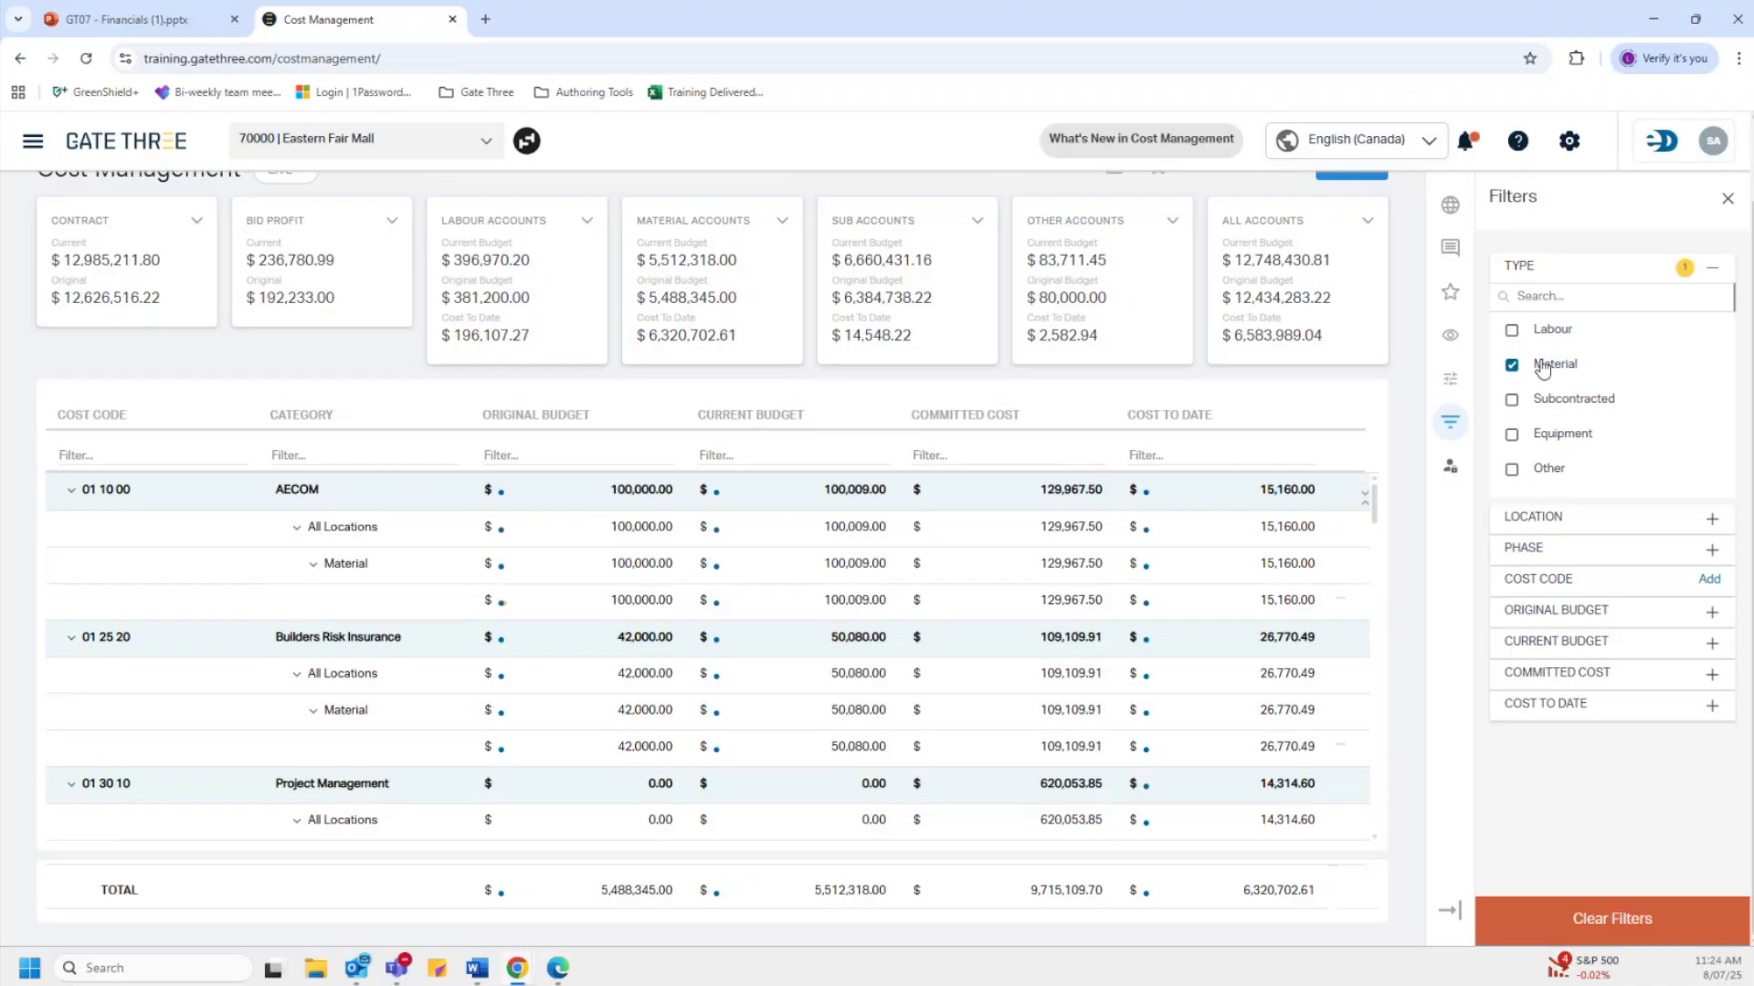
pyautogui.click(1543, 367)
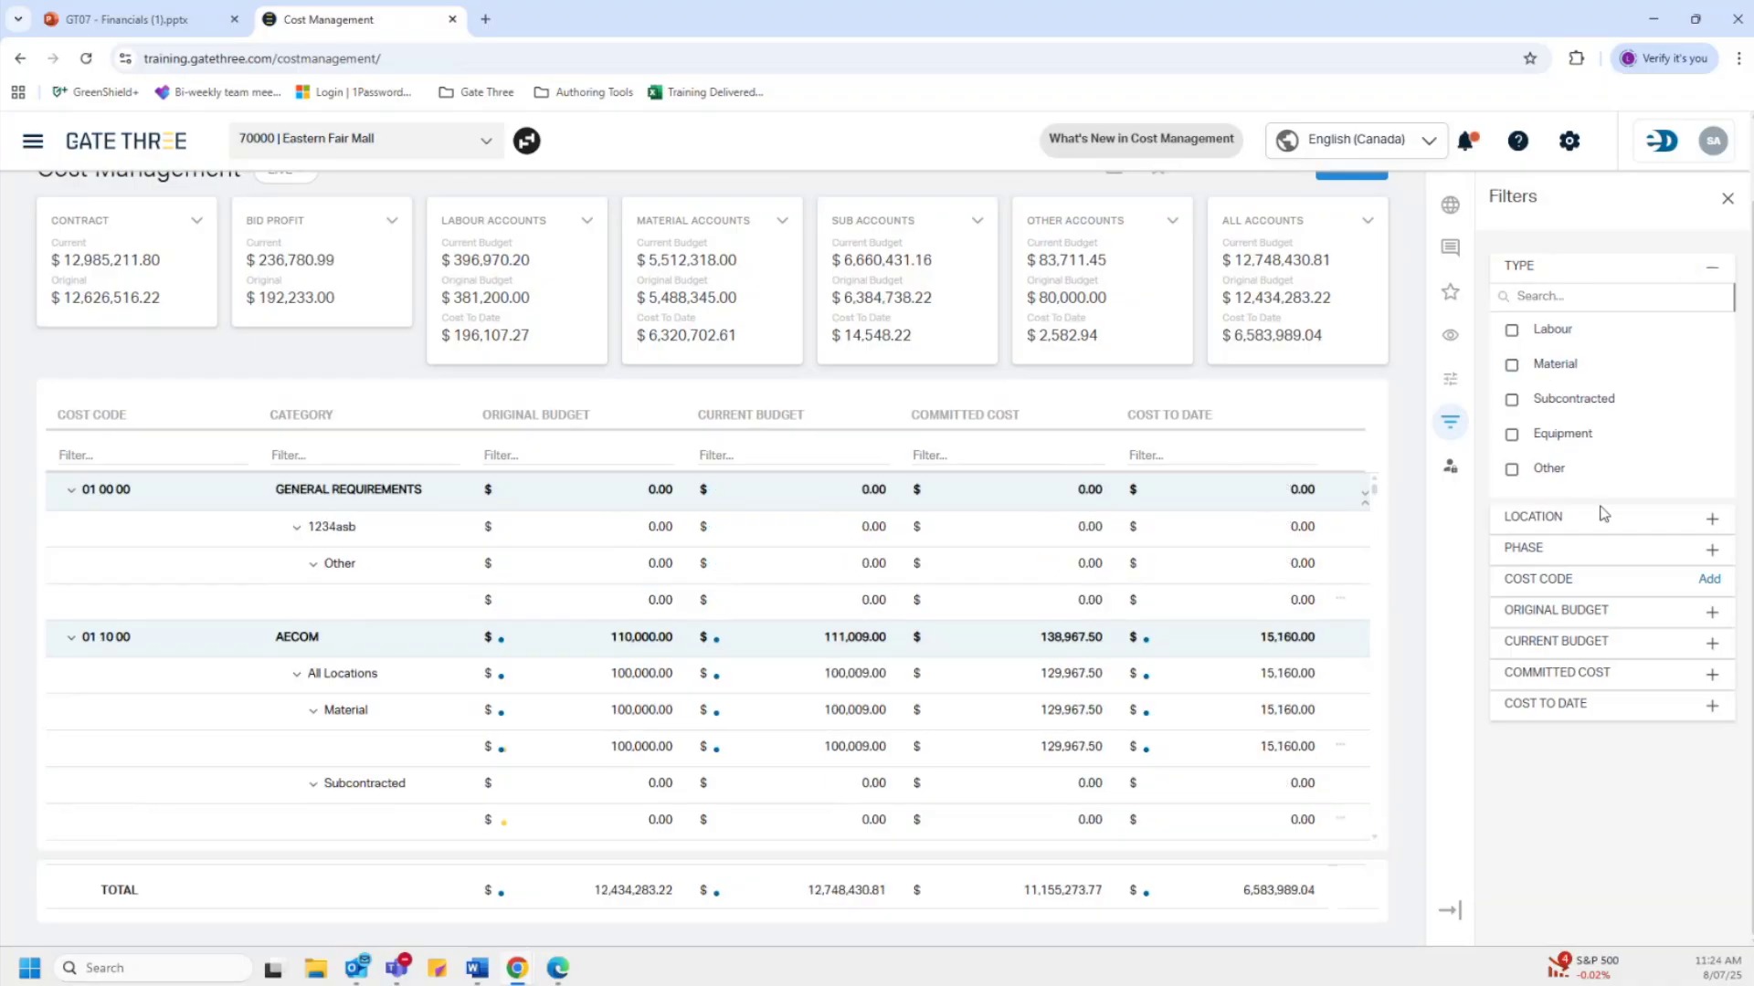
# Examine the location, phase, original budget, current budget, committed cost and cost to date filter options.
pyautogui.click(1604, 518)
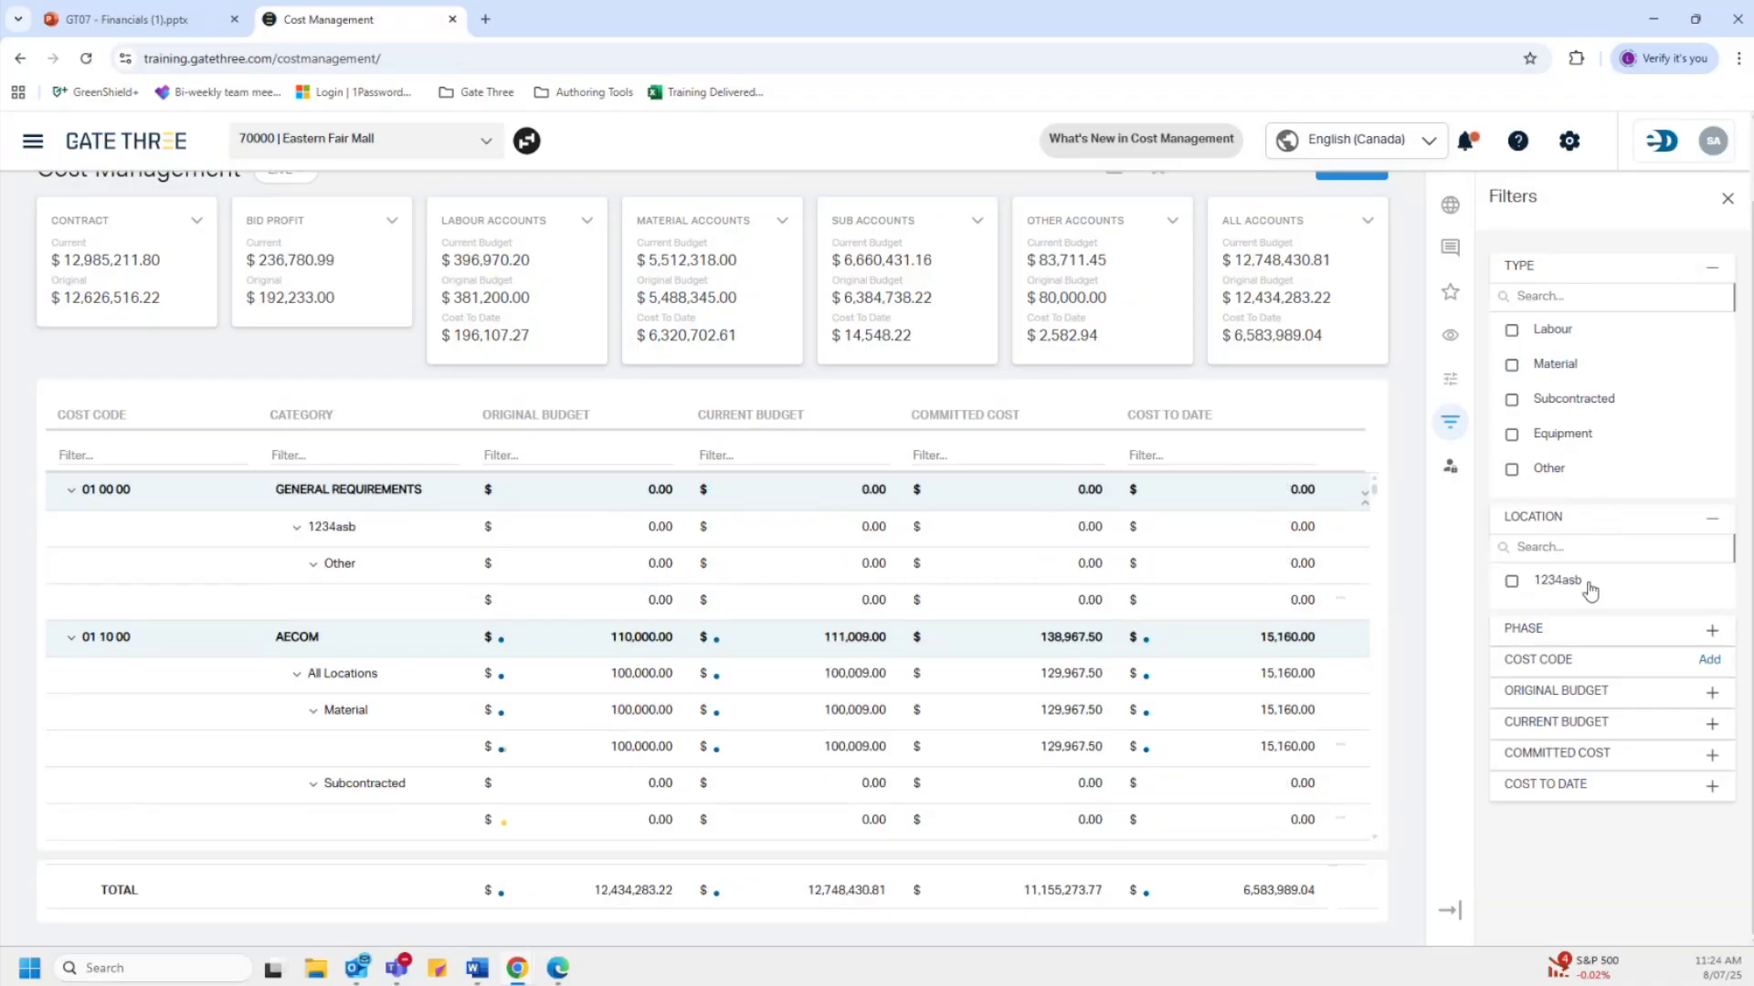
pyautogui.click(1566, 632)
pyautogui.scroll(-1, 1565, 634)
pyautogui.click(1562, 546)
pyautogui.click(1547, 693)
pyautogui.scroll(-1, 1600, 755)
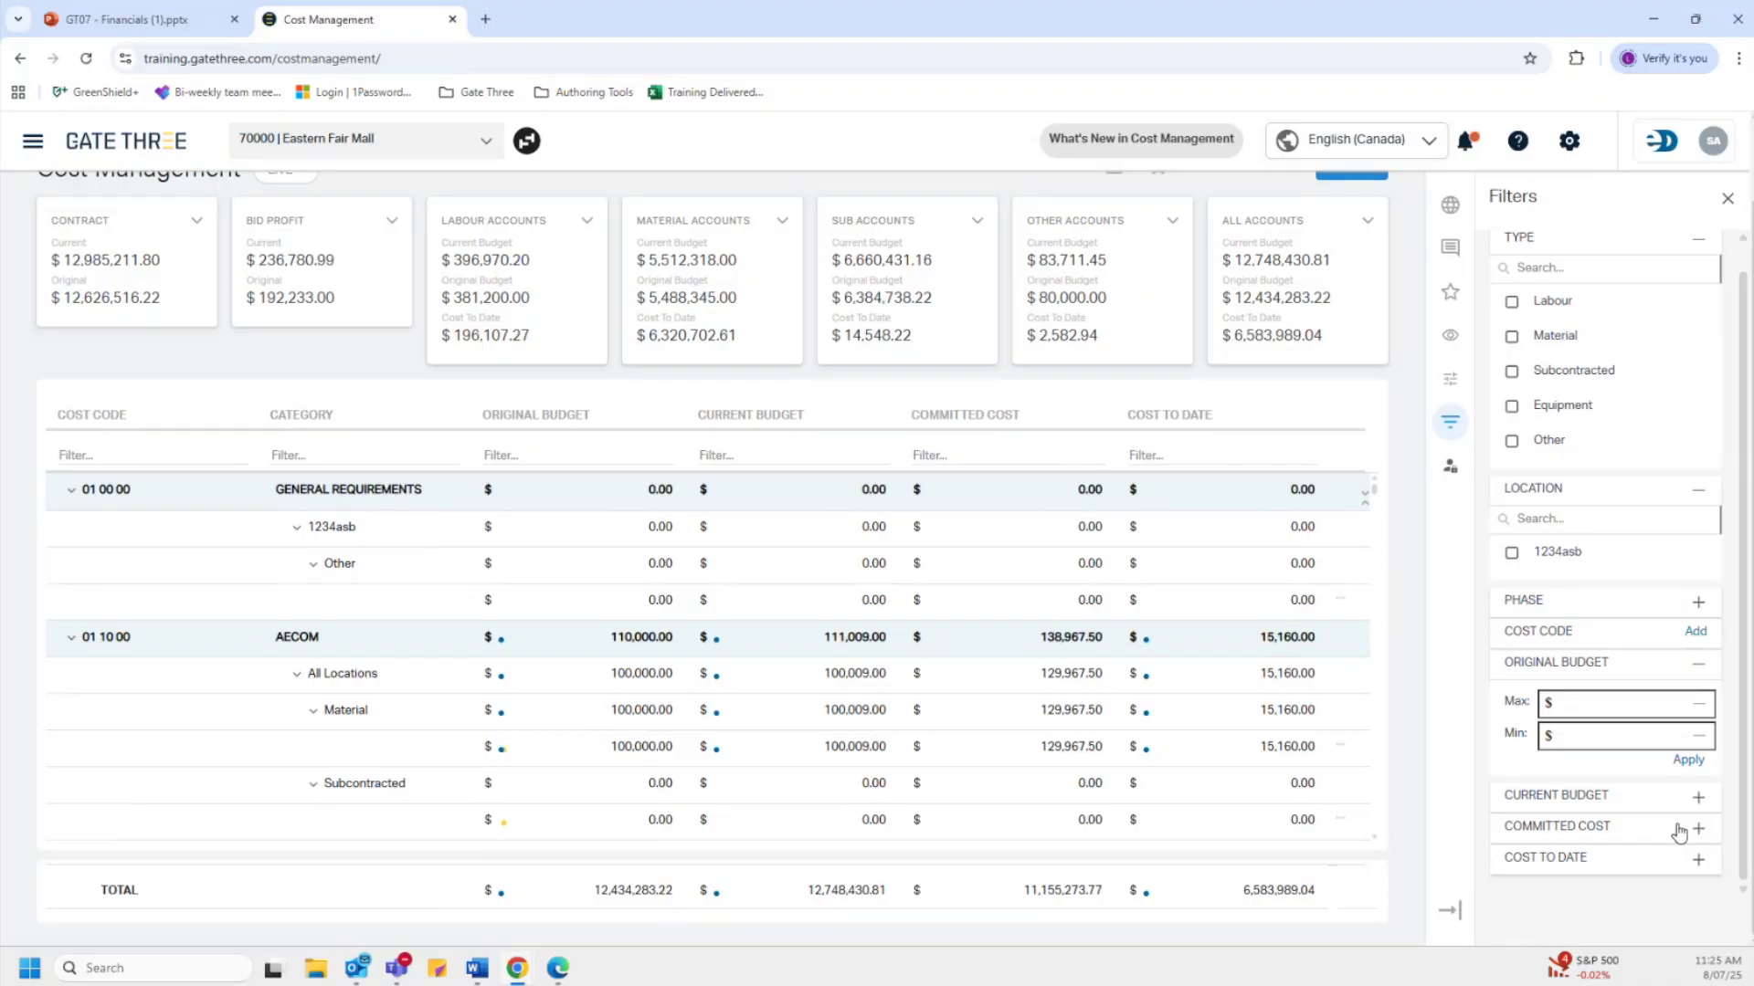
pyautogui.click(1611, 833)
pyautogui.scroll(-1, 1607, 822)
pyautogui.click(1555, 707)
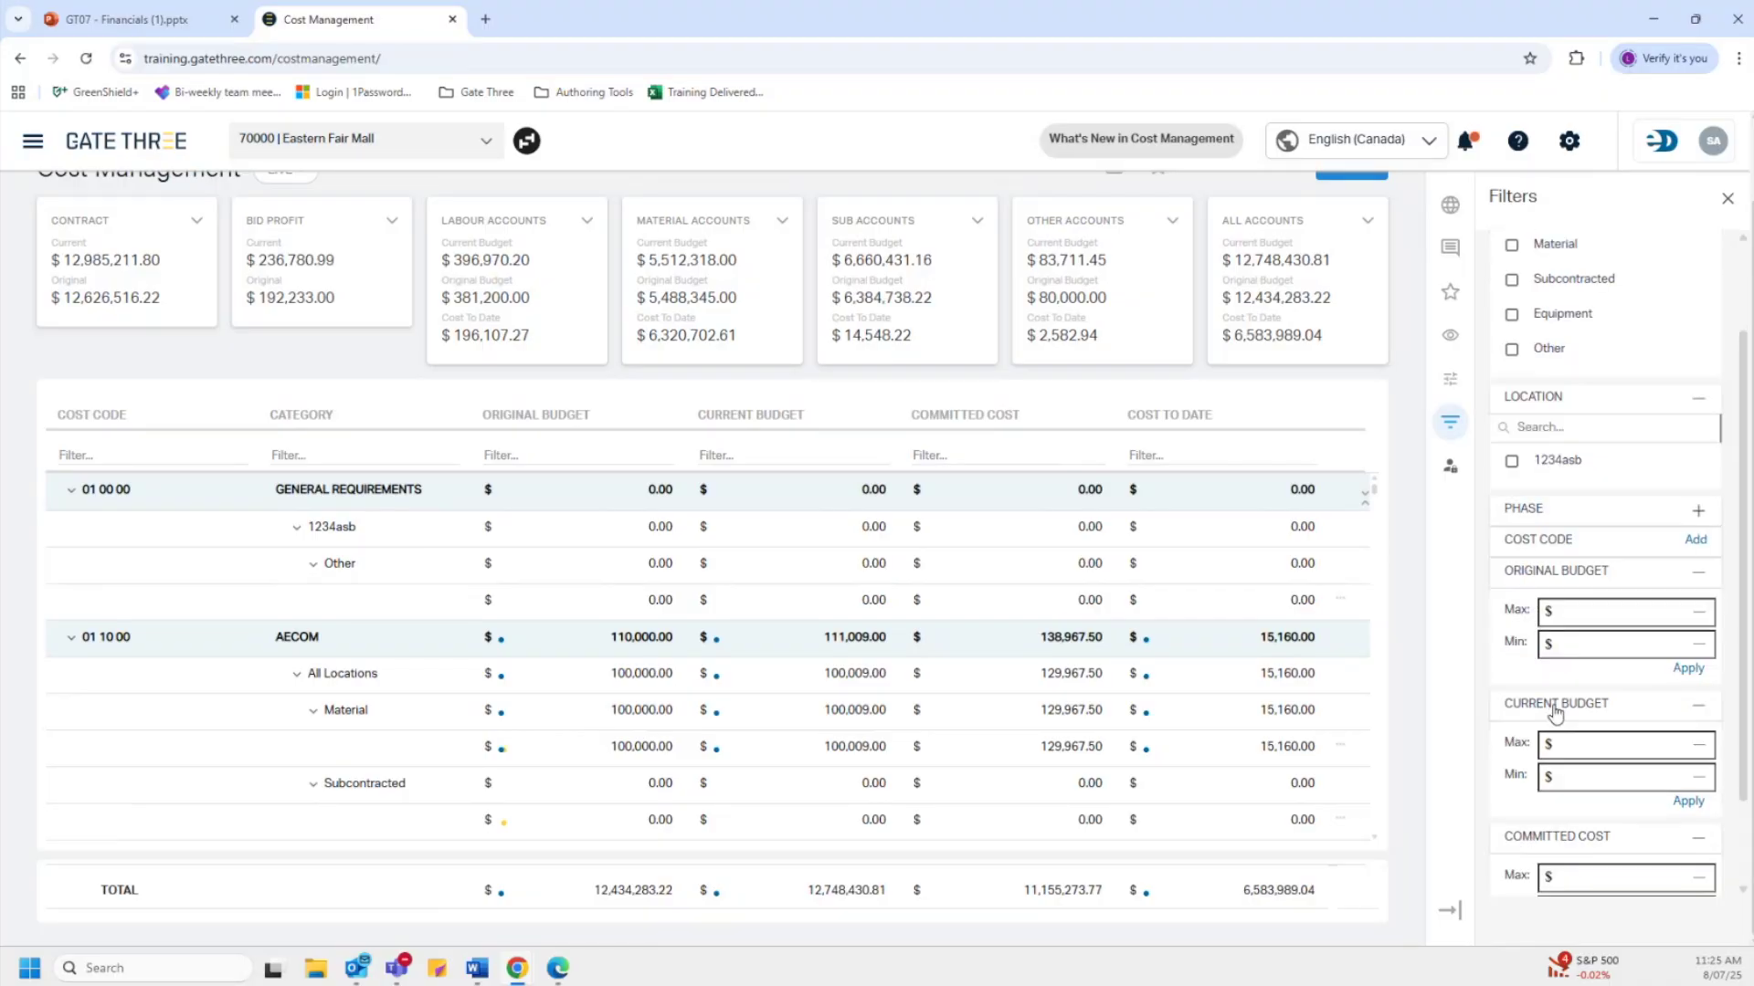
pyautogui.scroll(-1, 1561, 804)
pyautogui.click(1567, 854)
pyautogui.scroll(-1, 1626, 730)
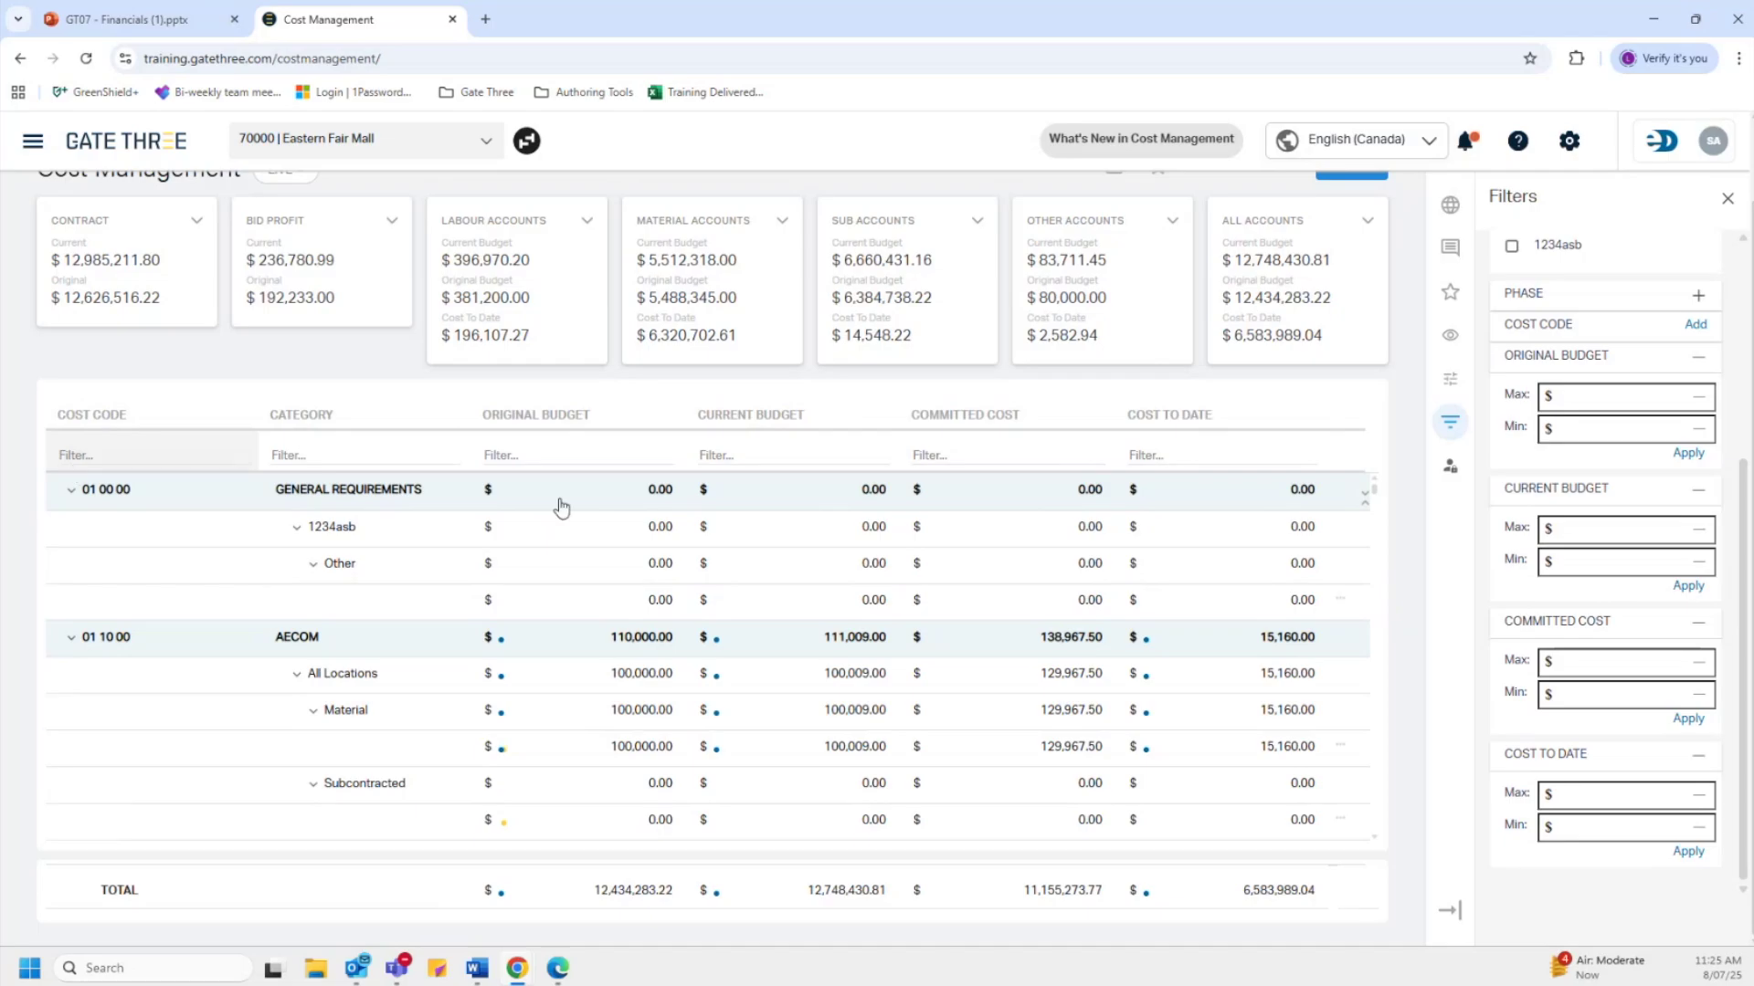
pyautogui.scroll(3, 1581, 504)
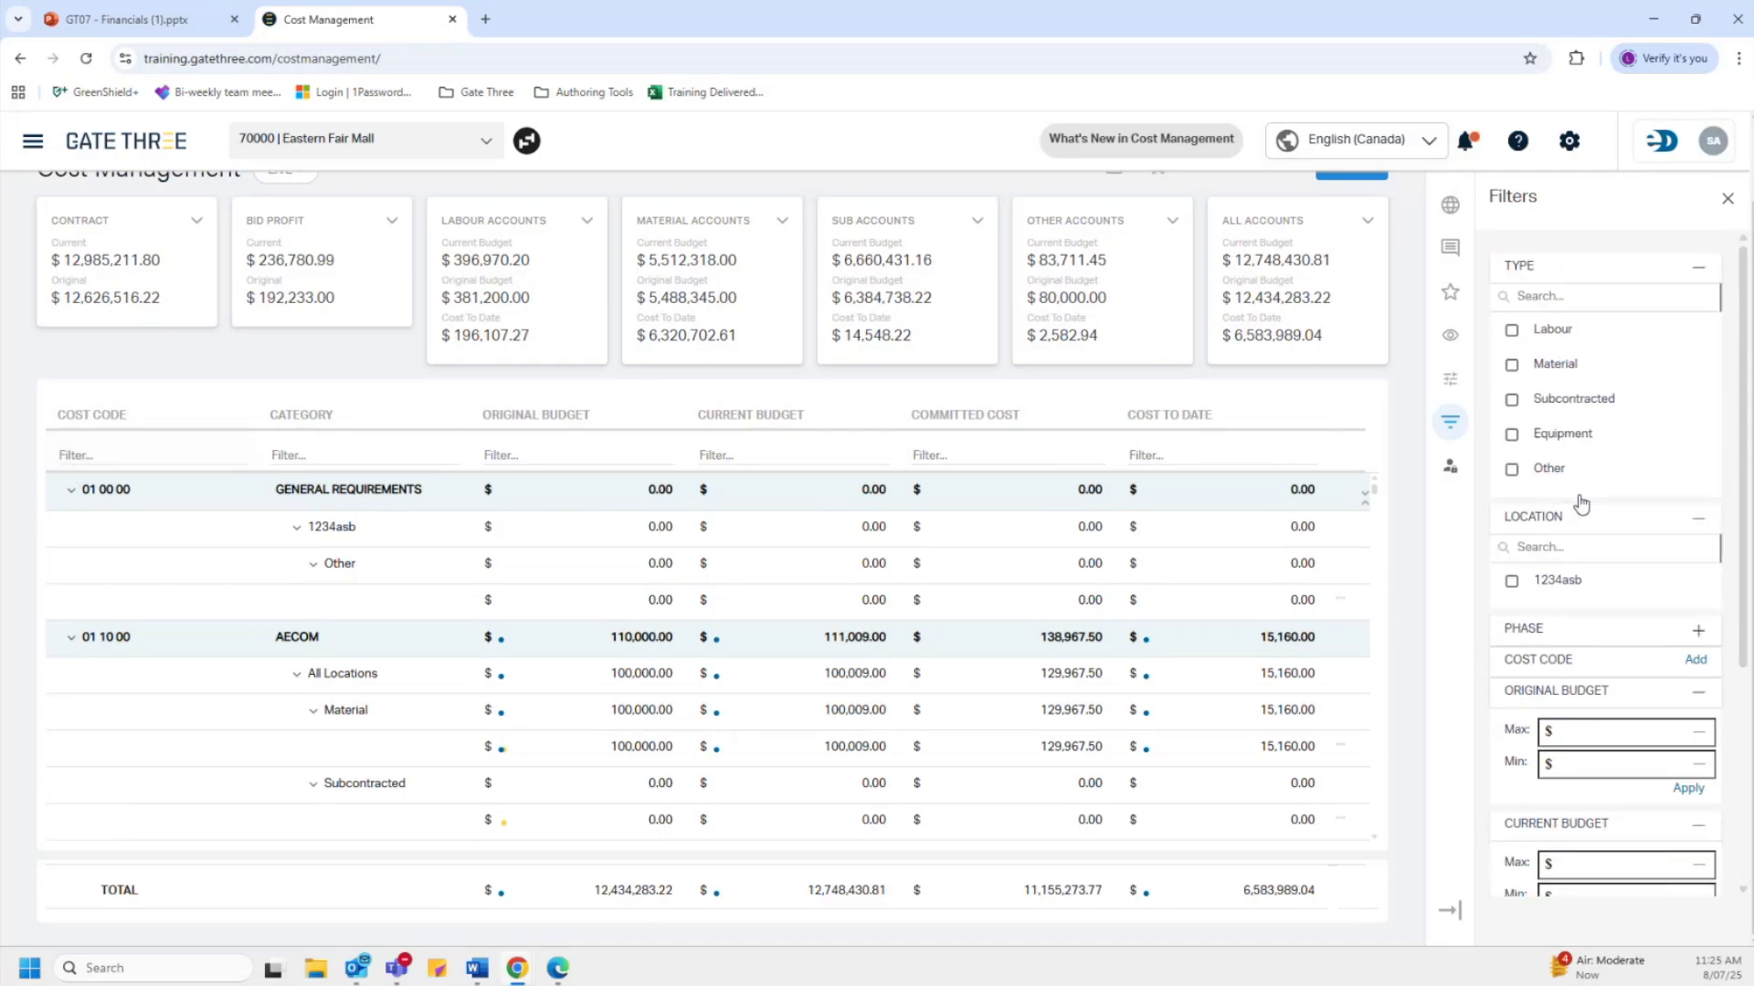
pyautogui.scroll(-2, 1582, 530)
pyautogui.scroll(-1, 1585, 557)
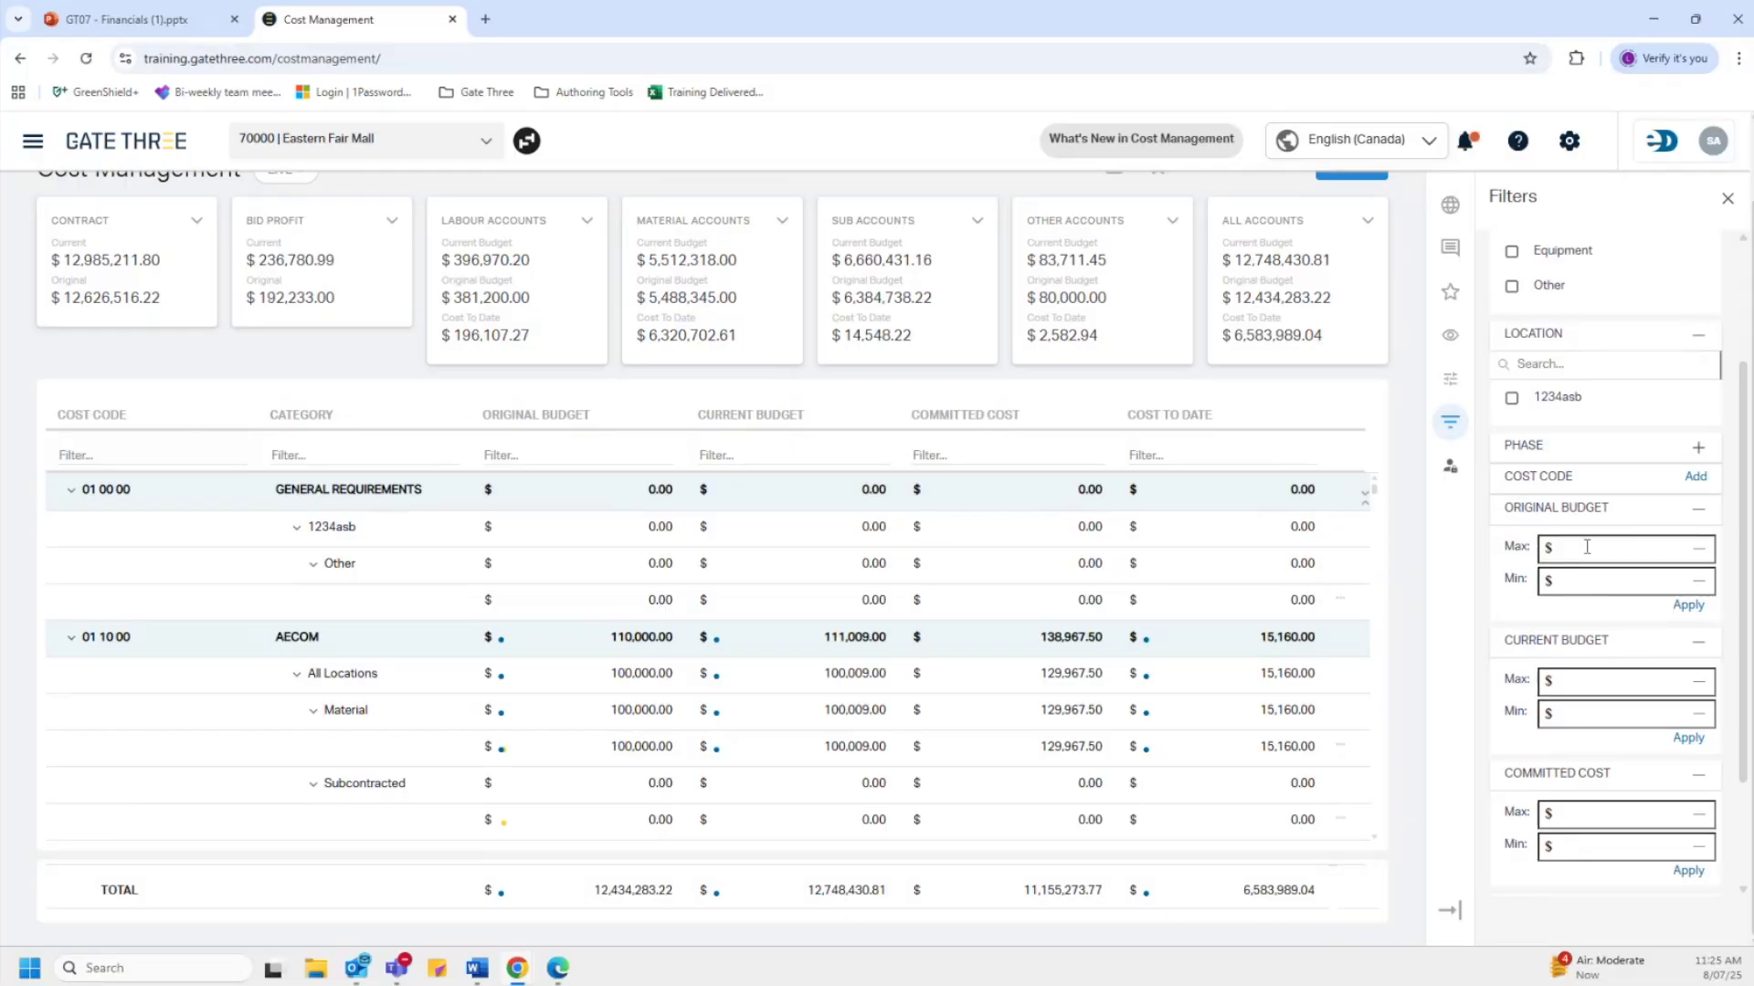
# View the Lead Estimator role's access breakdown for the Cost Management module.
pyautogui.click(1451, 471)
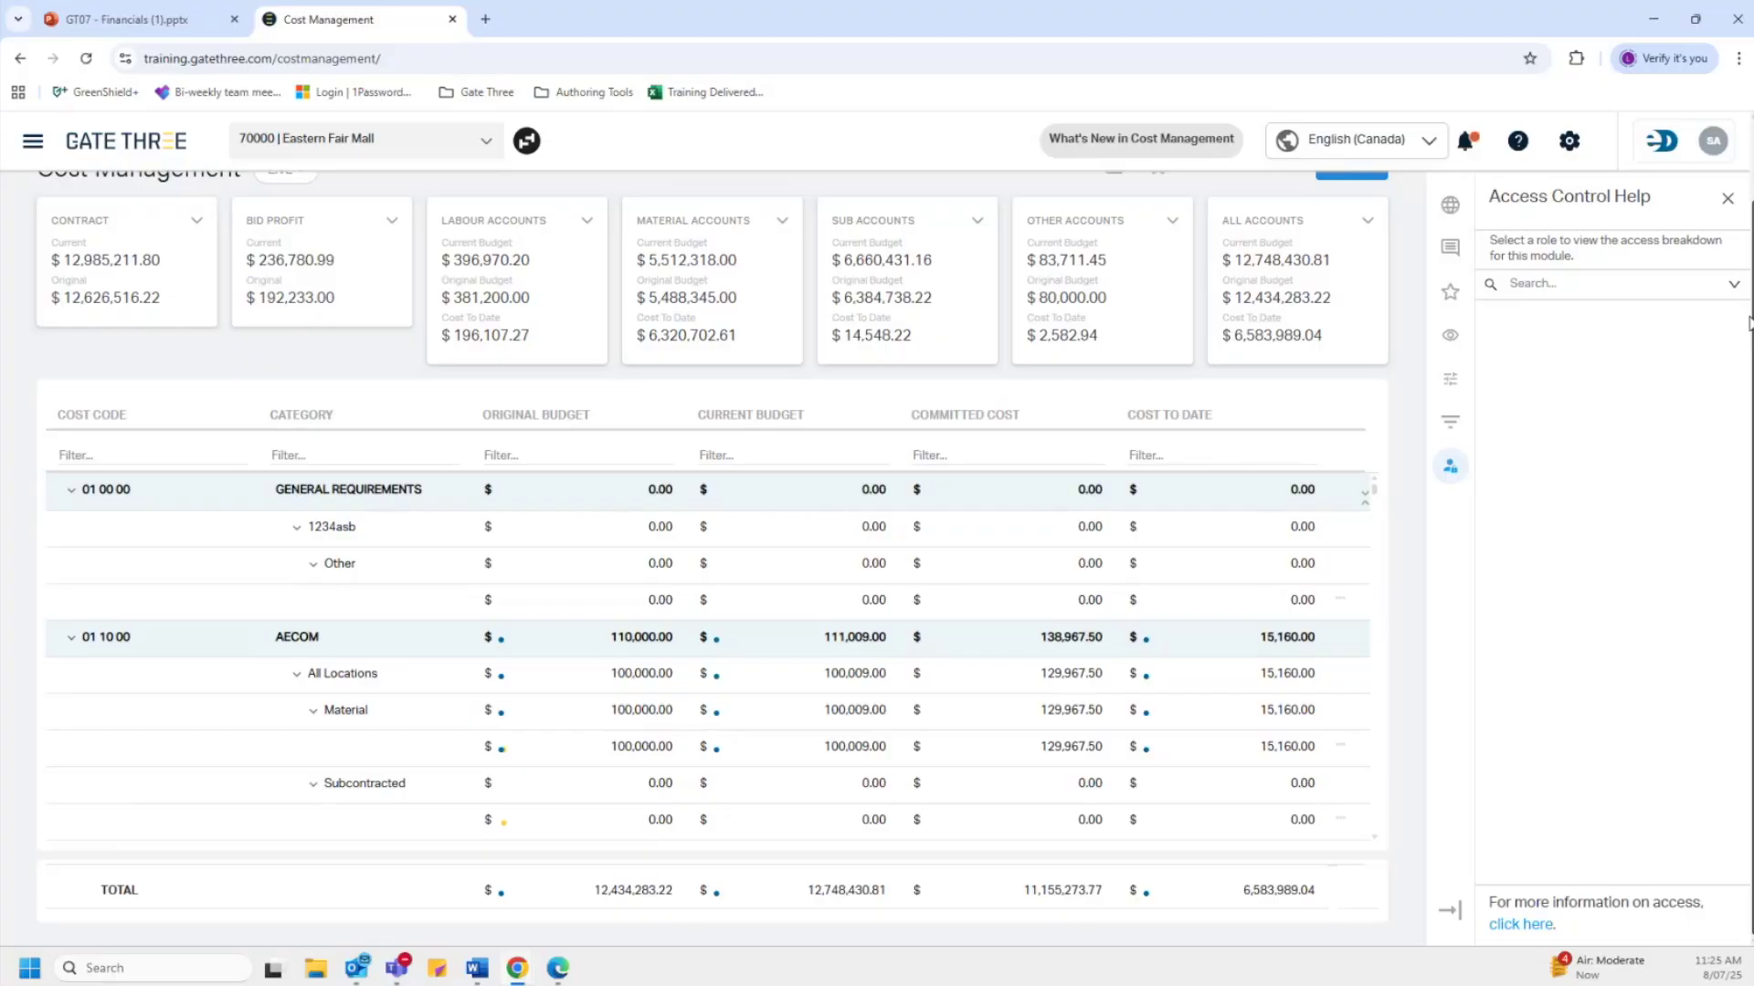
pyautogui.click(1733, 287)
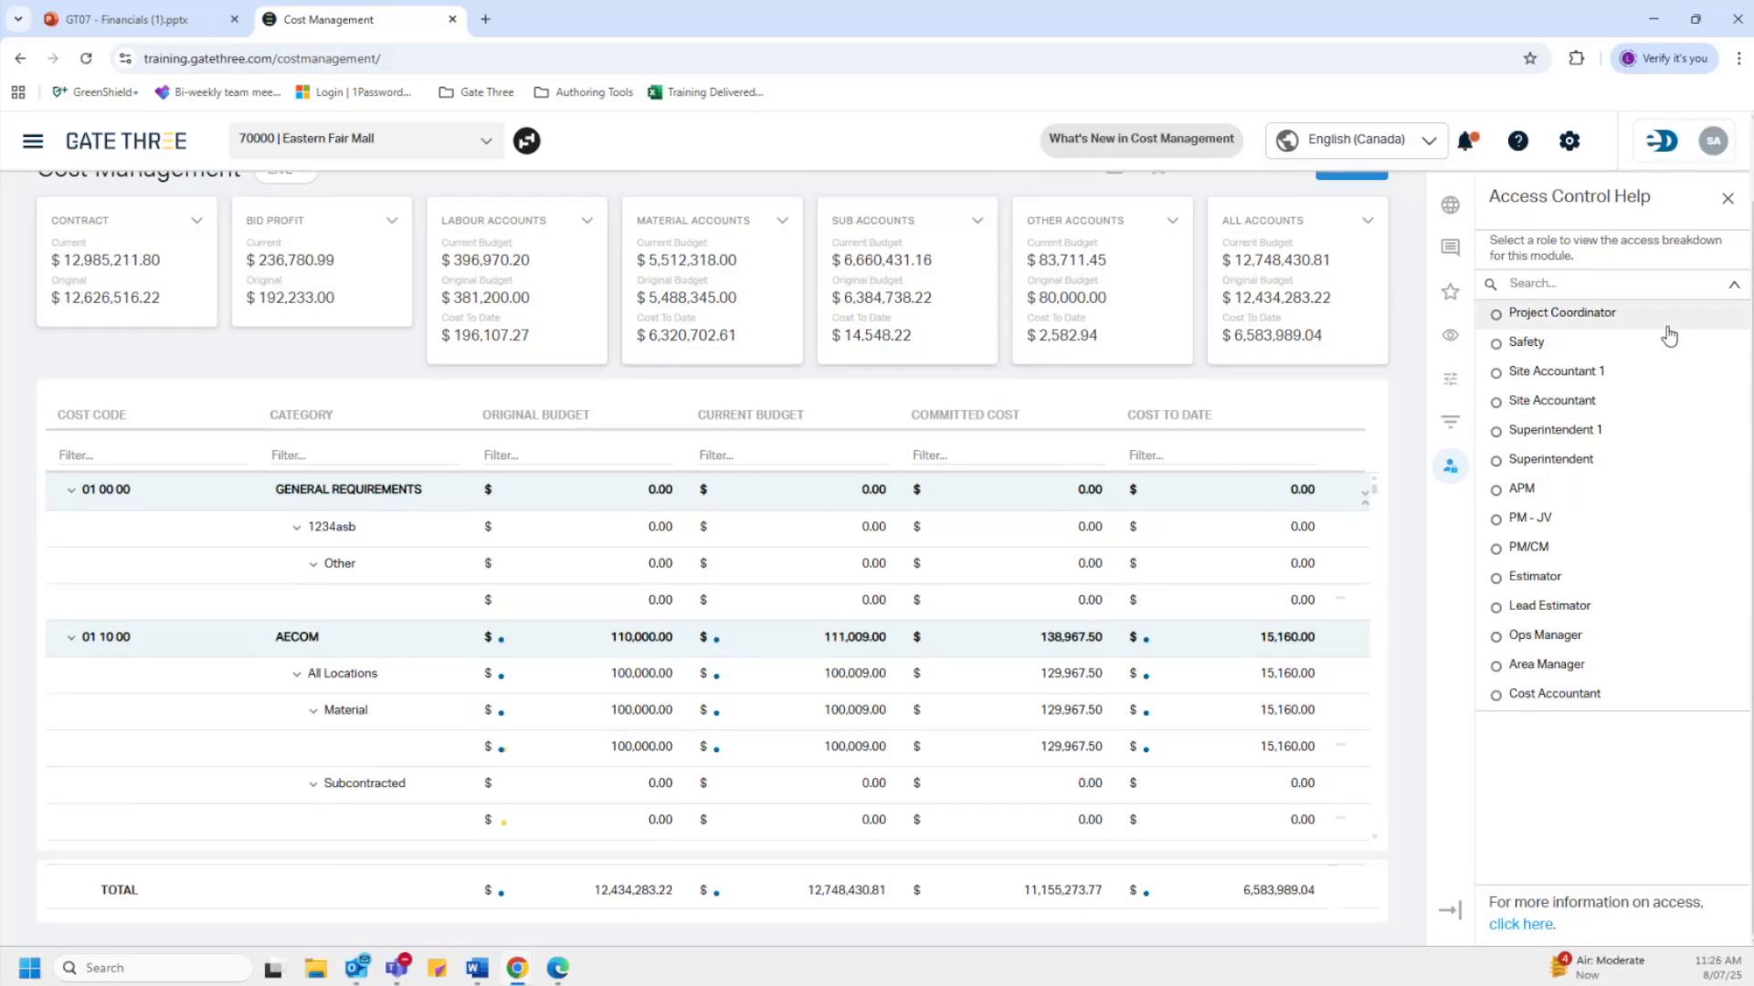
pyautogui.click(1677, 610)
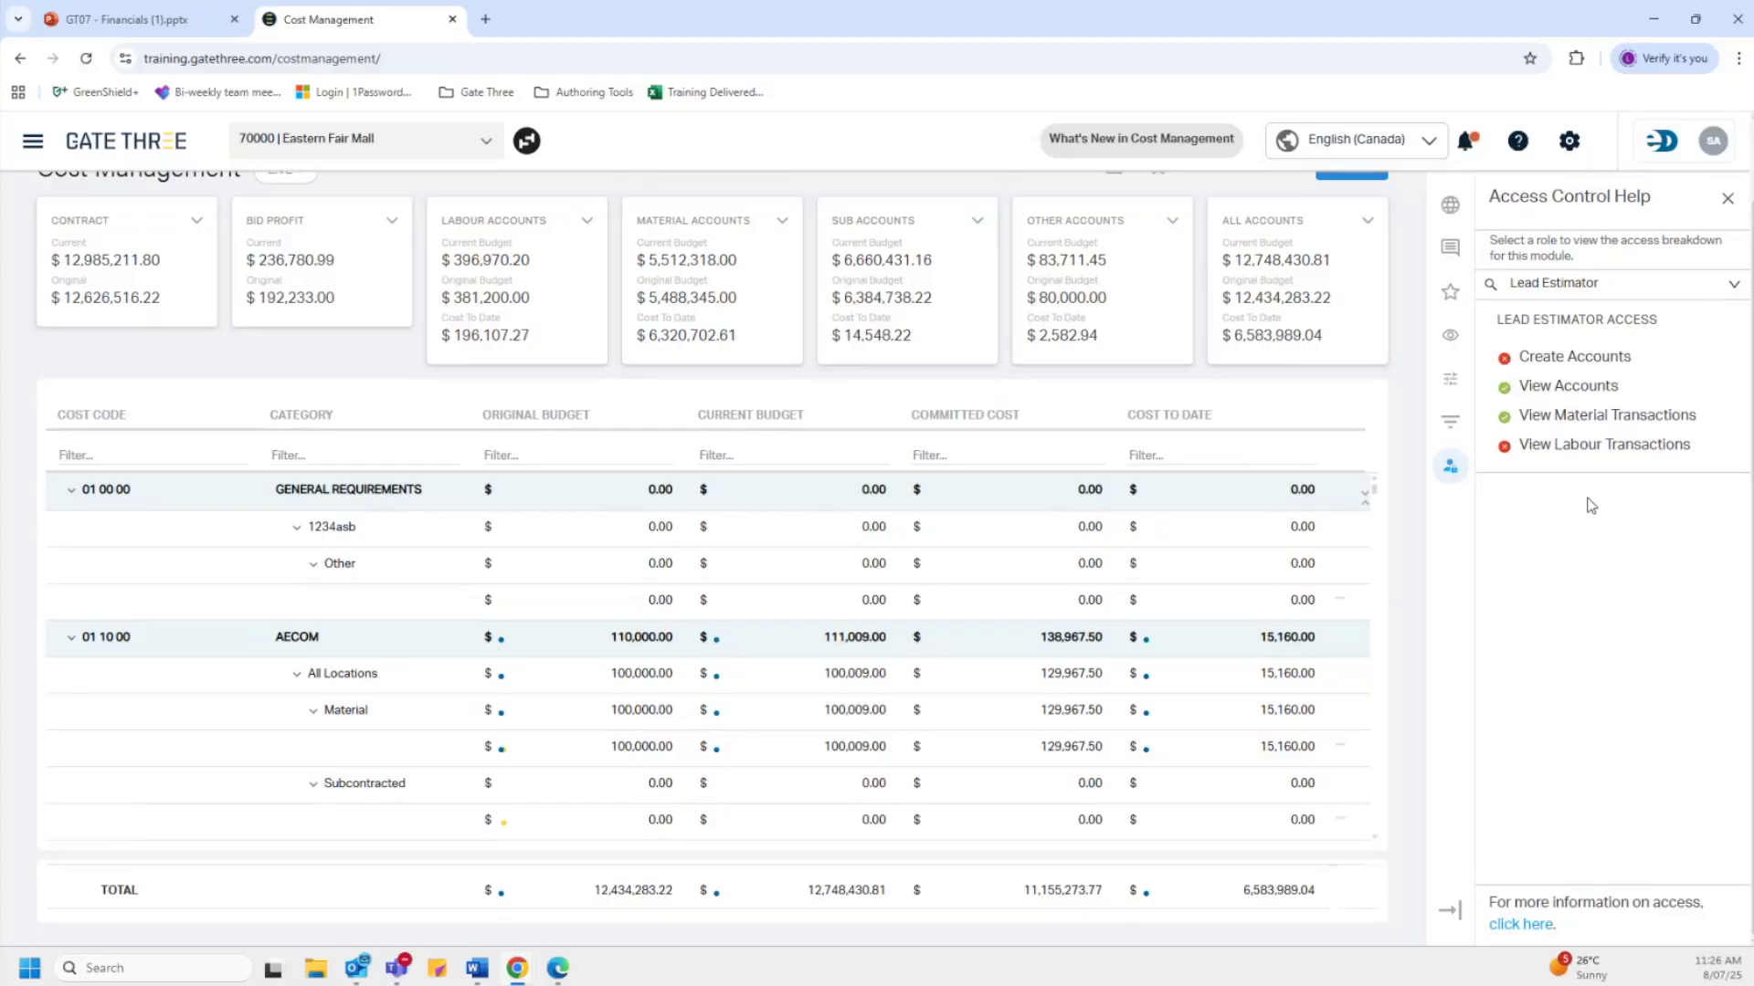
# Generate the project's cost and budget report and open the downloaded PDF.
pyautogui.scroll(1, 1568, 621)
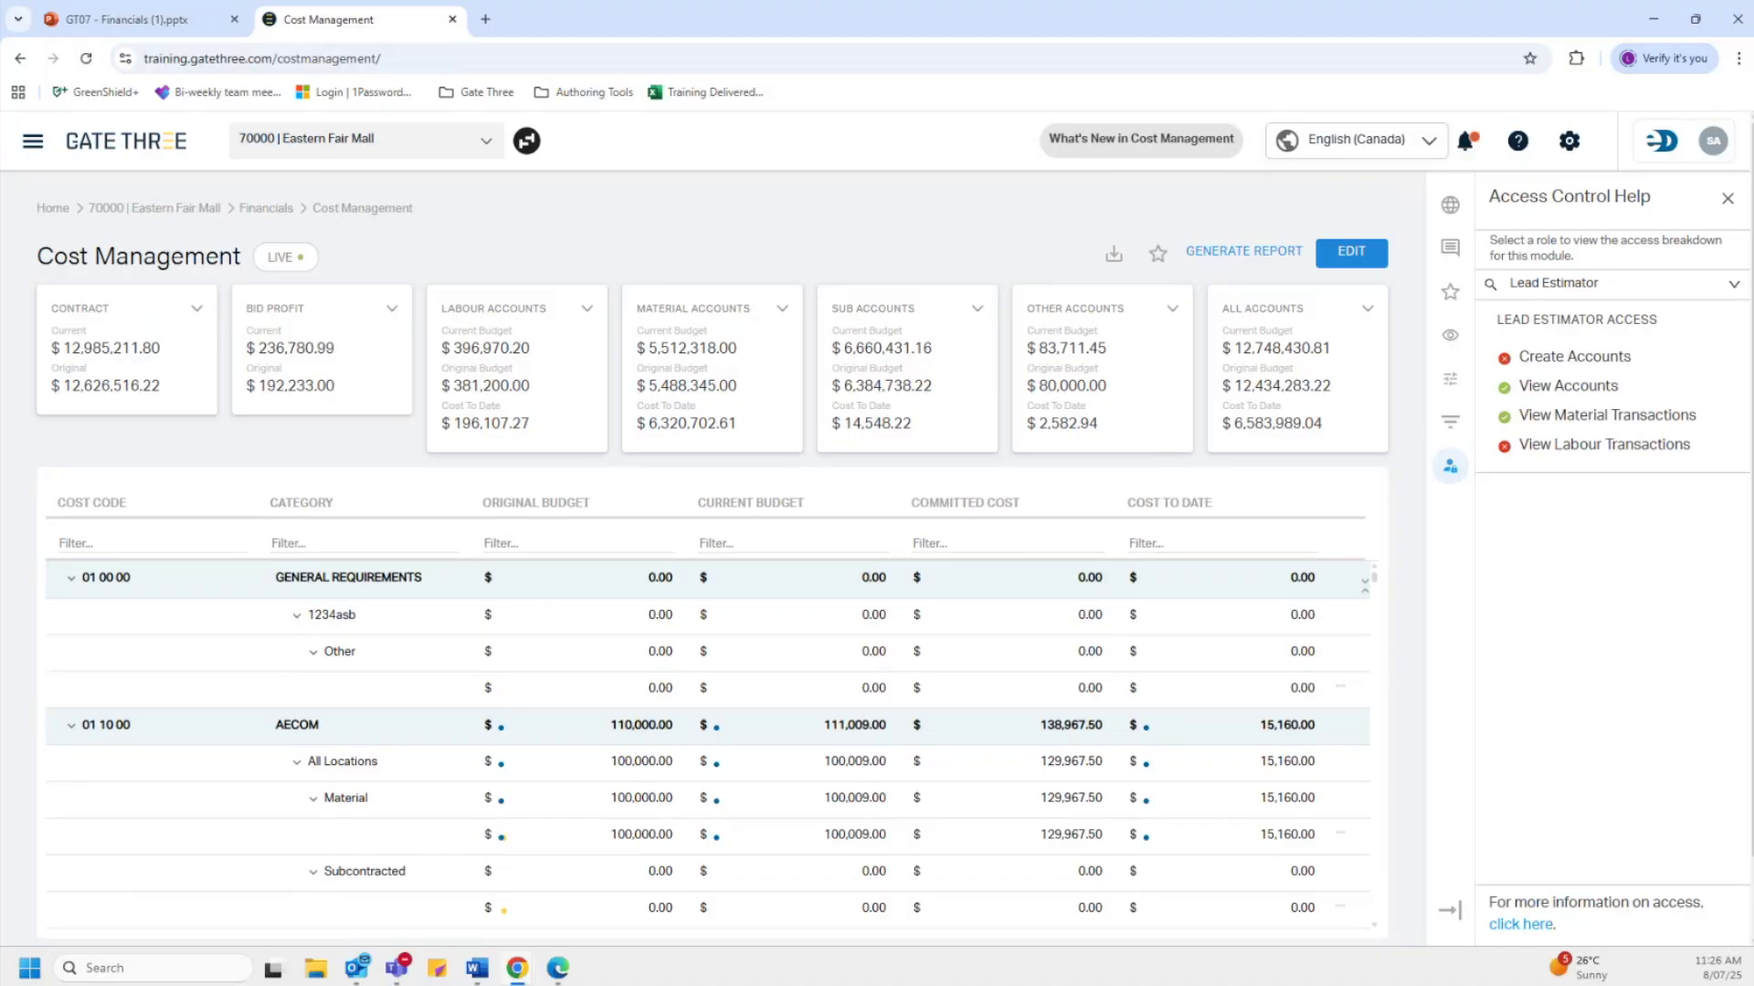
pyautogui.click(1225, 254)
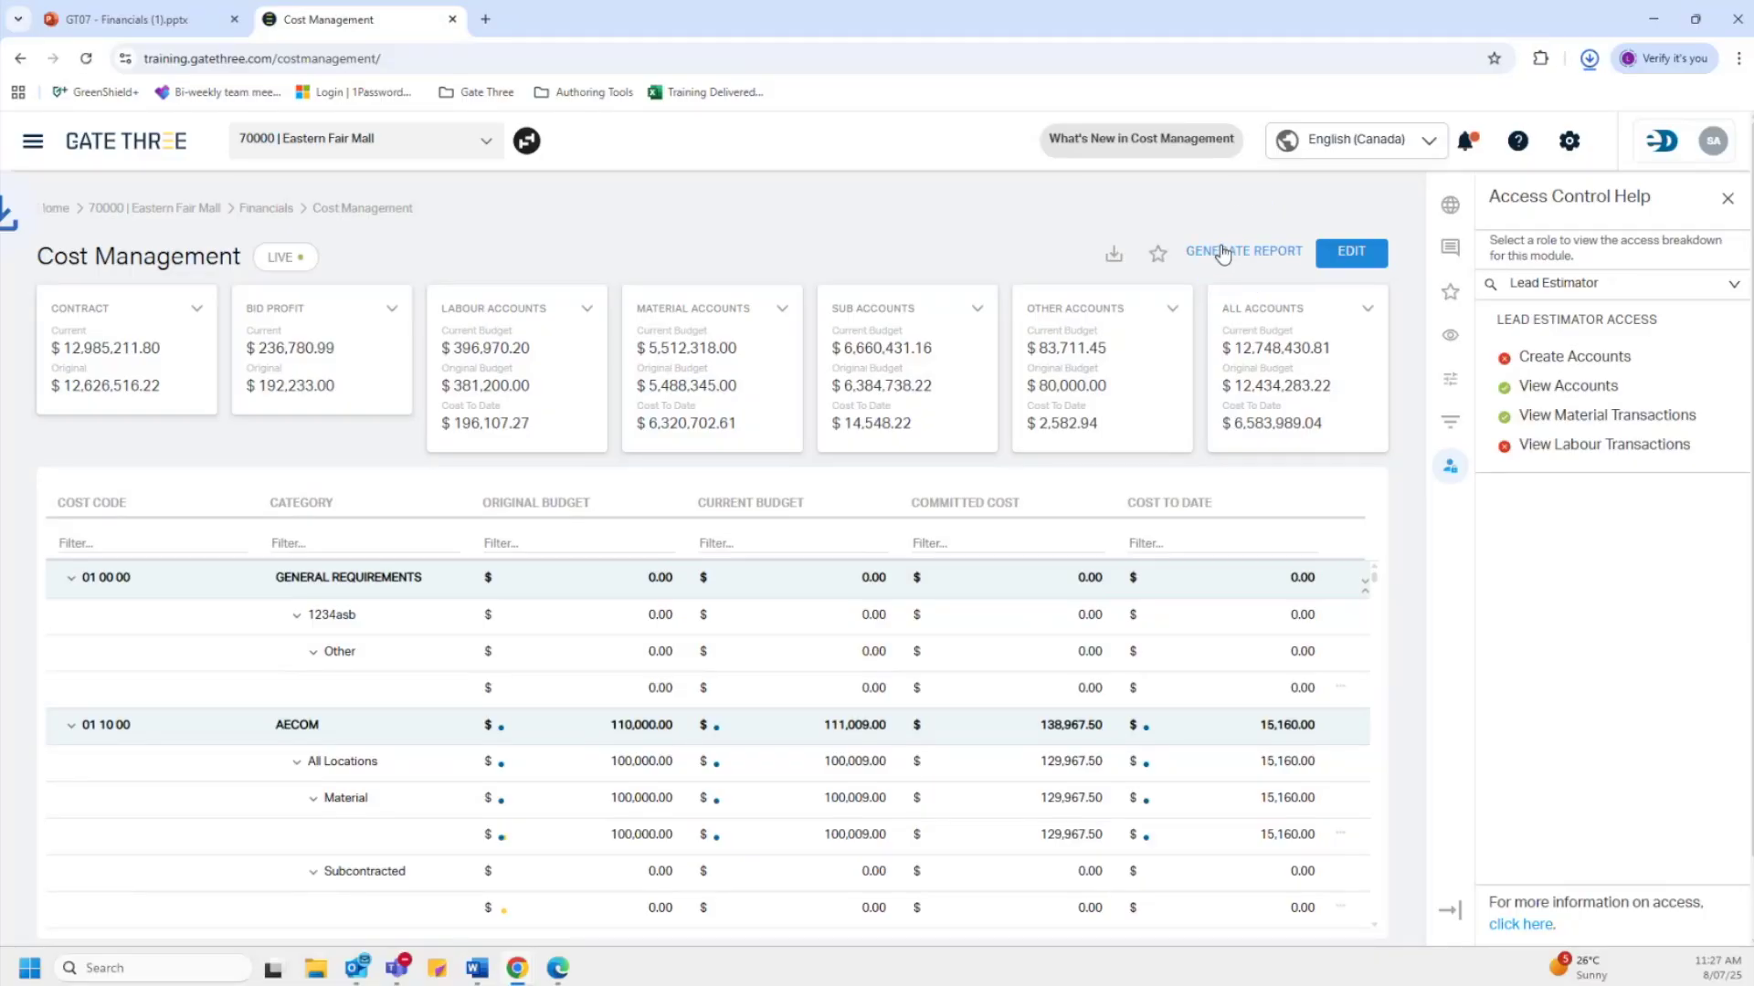
pyautogui.click(1393, 111)
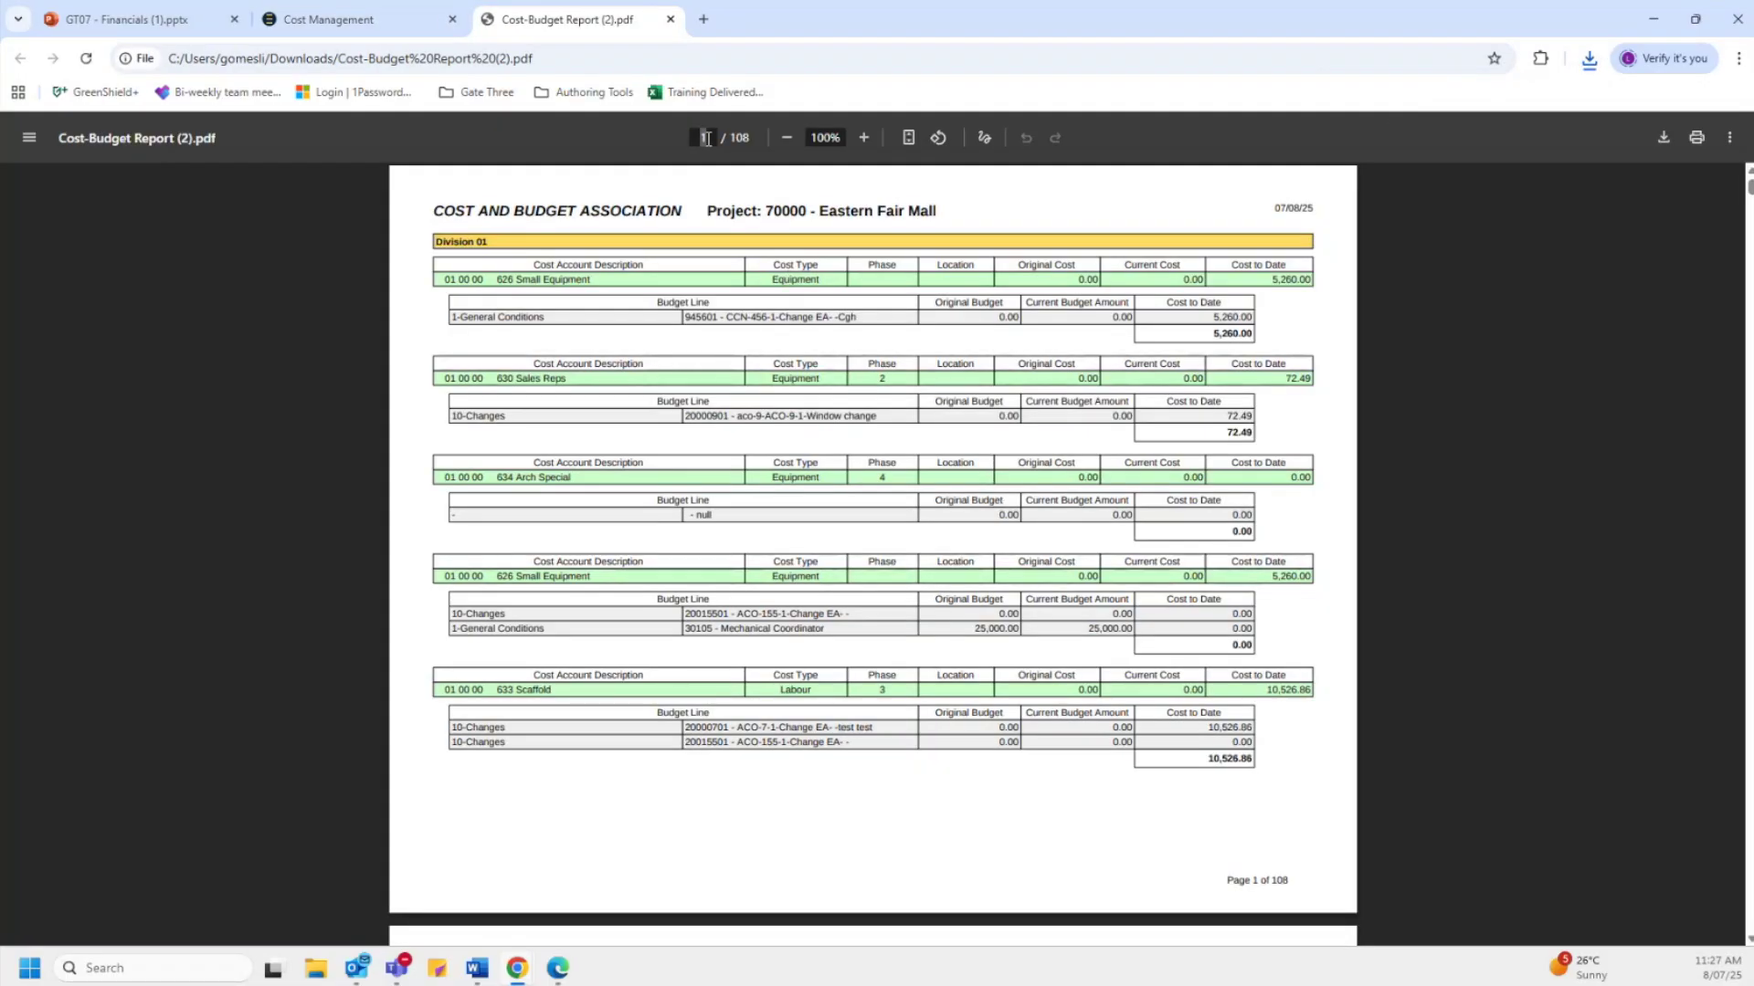
# Go to page 59 of the cost and budget report PDF.
pyautogui.click(706, 138)
pyautogui.write('59')
pyautogui.press('Return')
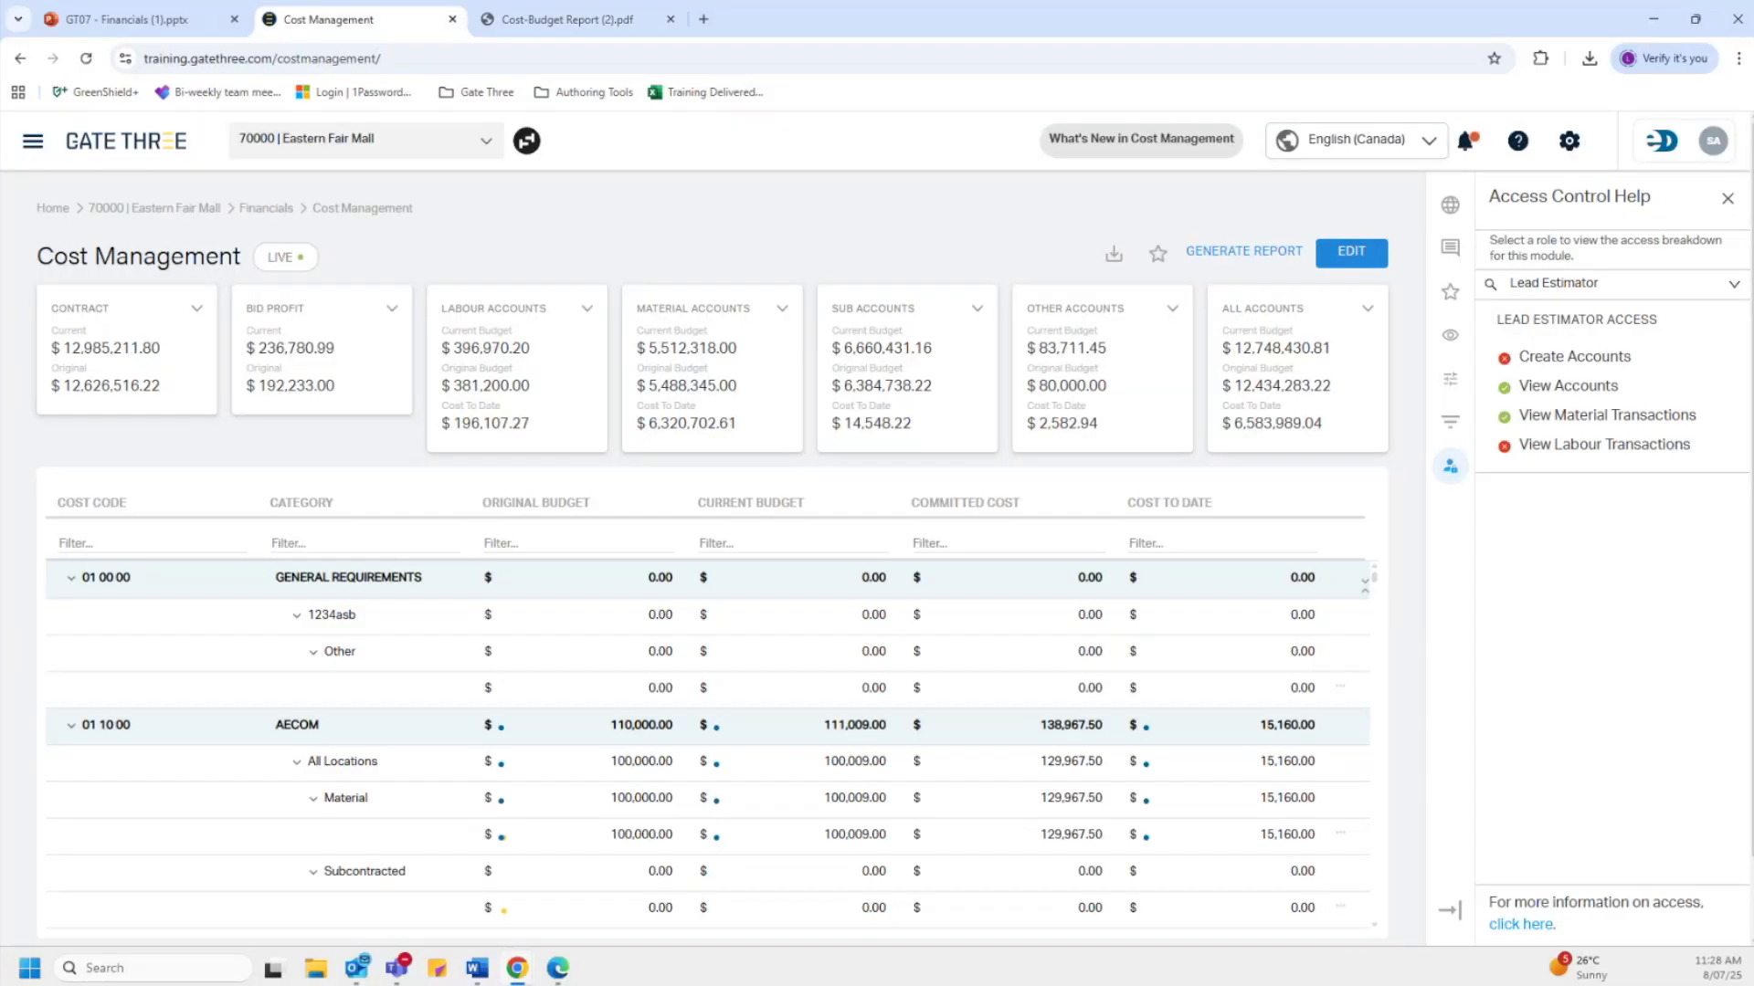
# Open the Gate Three Help user guides from Cost Management and bring up the Upload Cost Accounts article under Cost Management.
pyautogui.click(1519, 143)
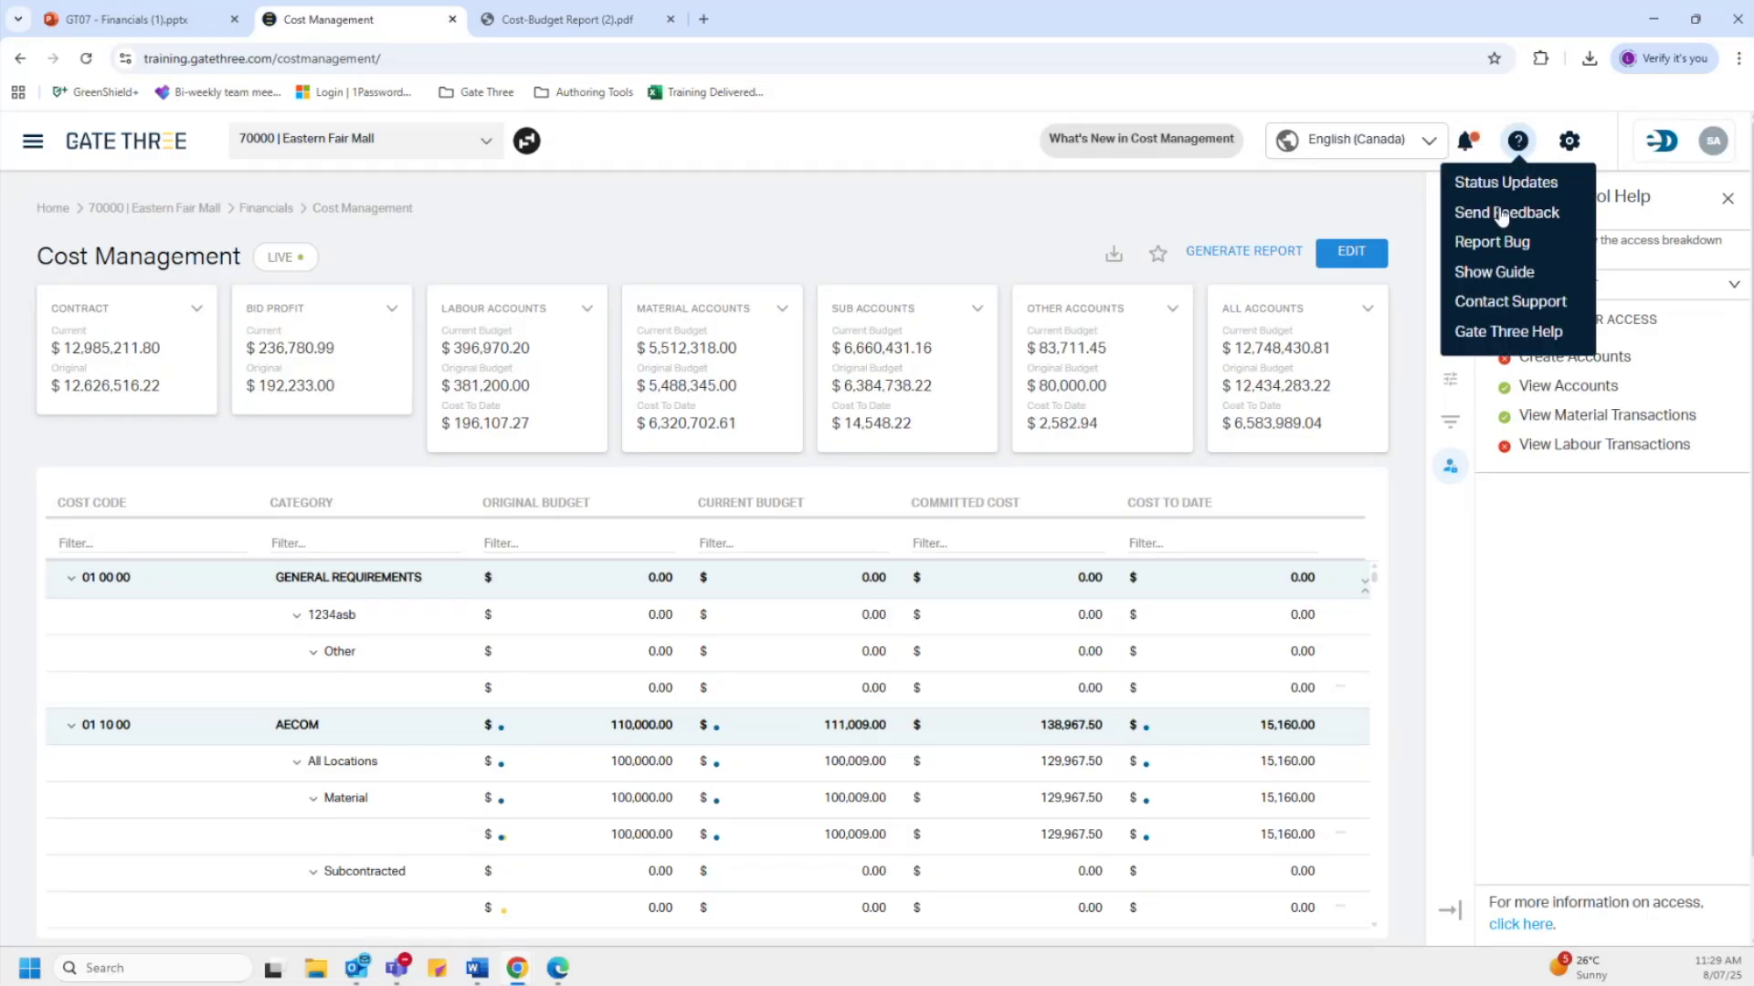
pyautogui.click(1500, 334)
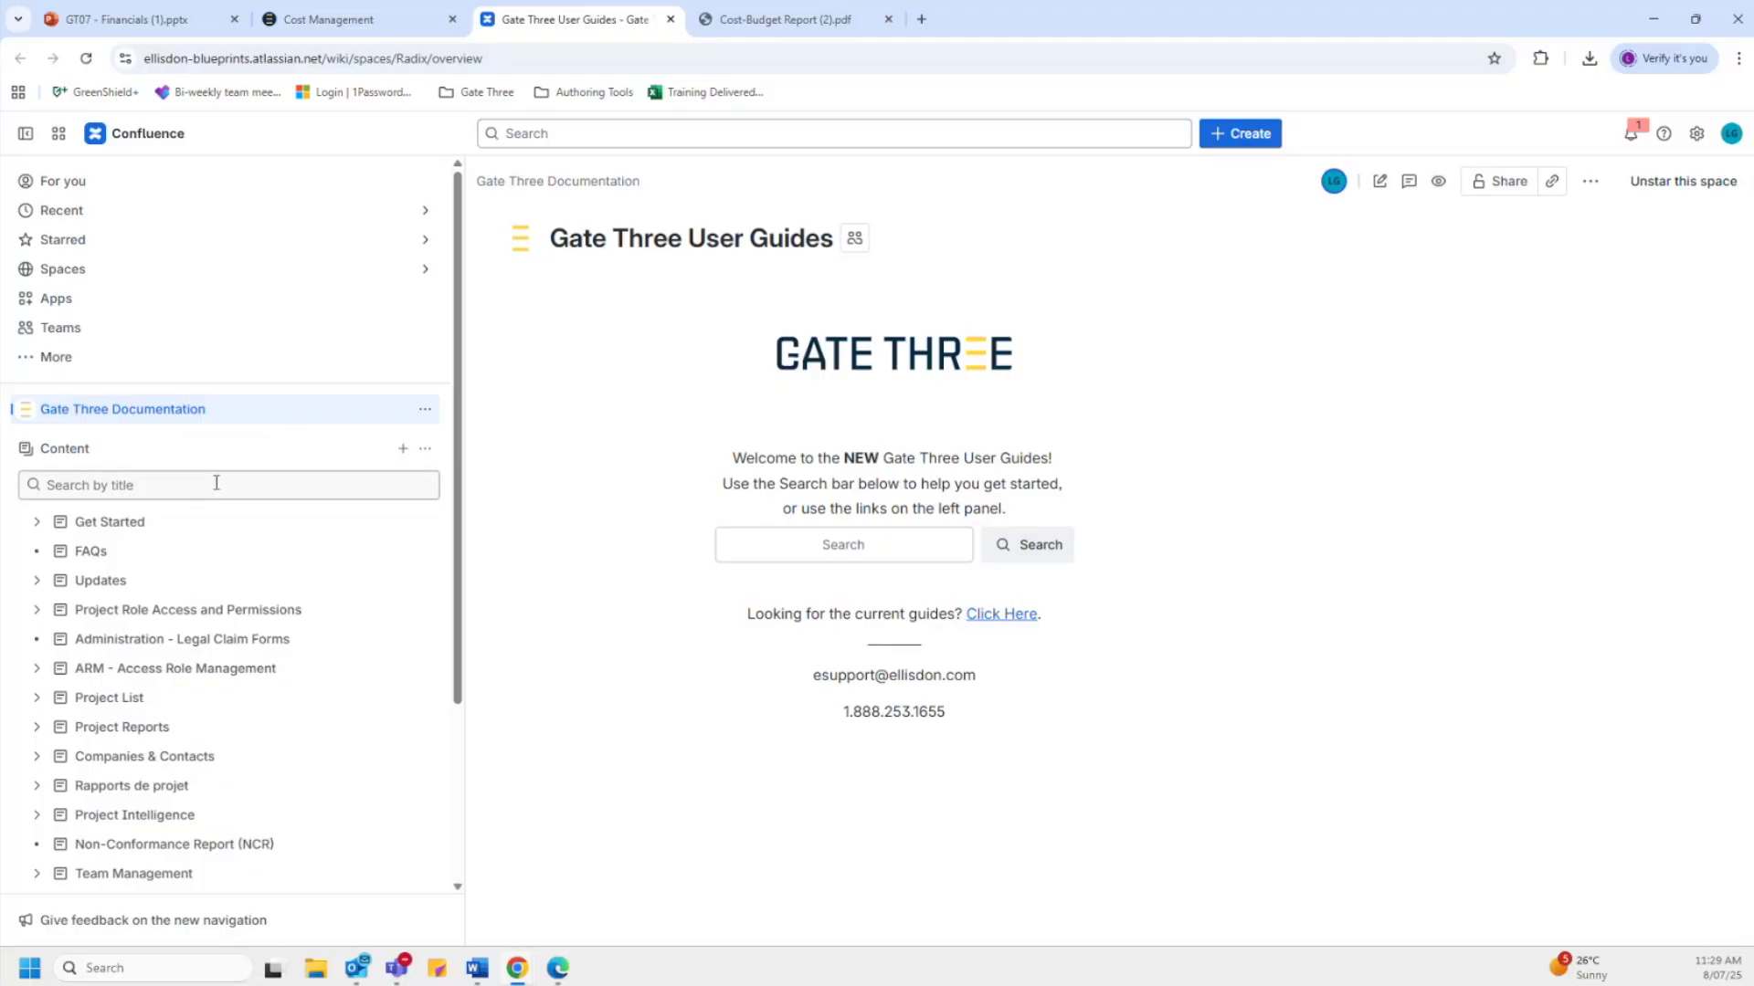
pyautogui.scroll(-3, 217, 480)
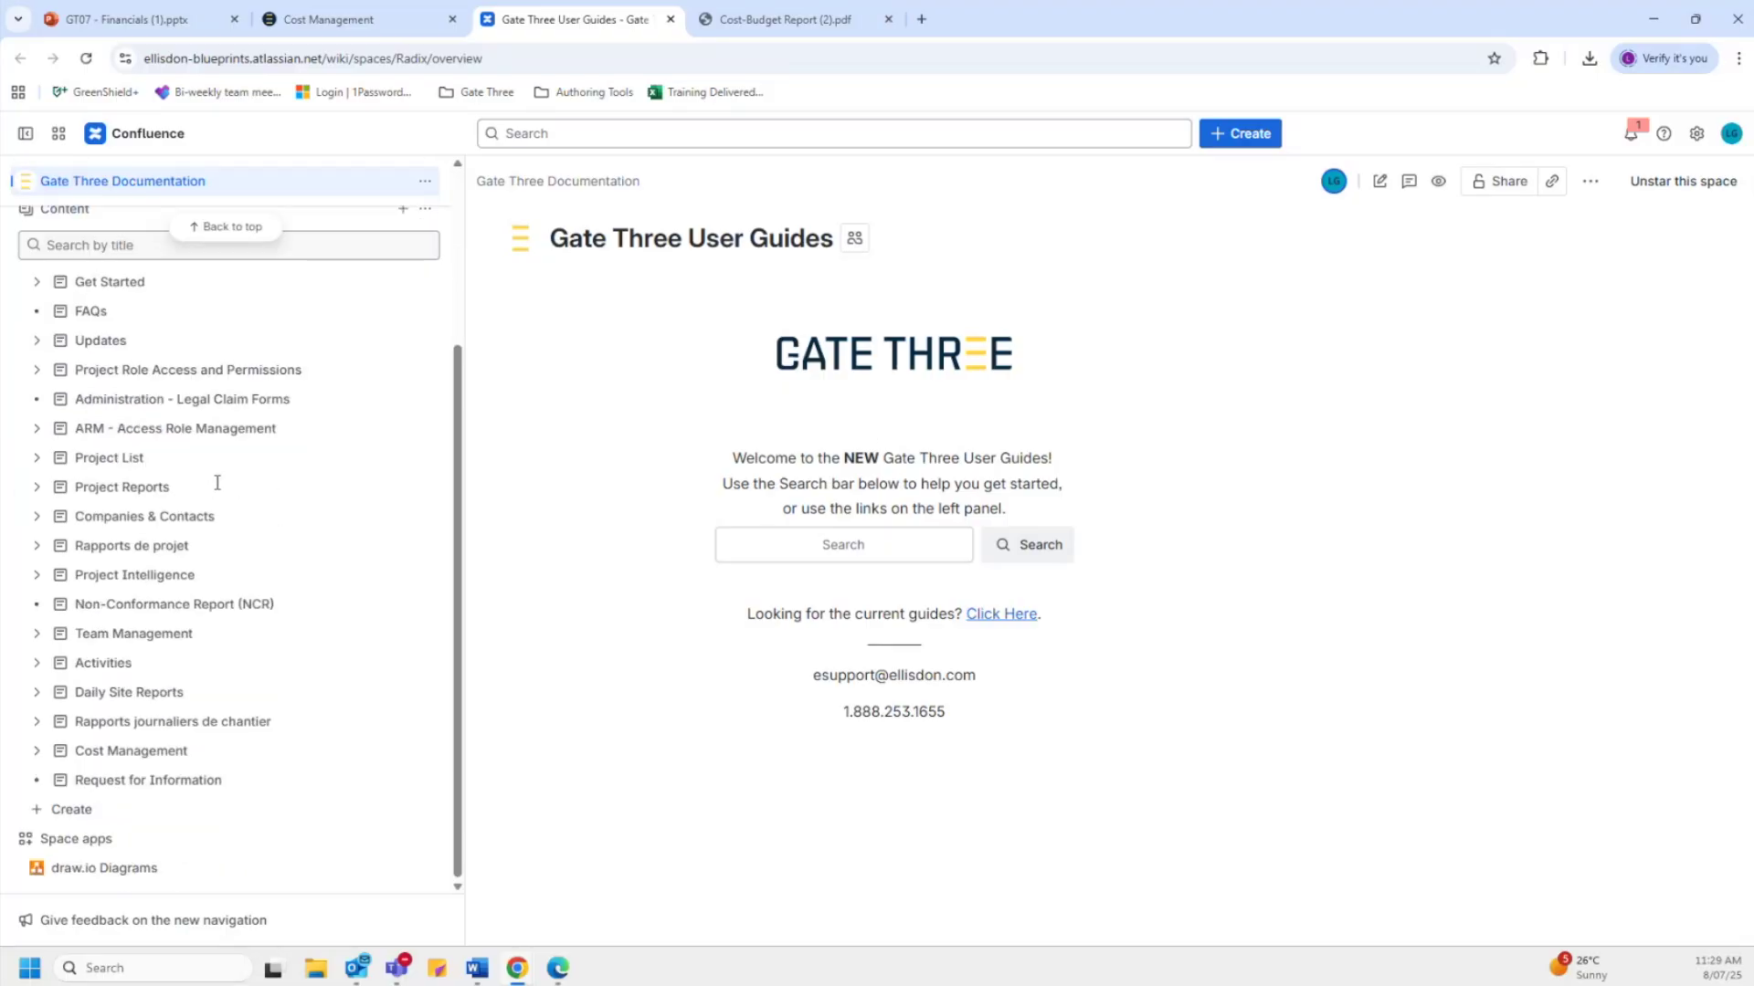
pyautogui.click(37, 753)
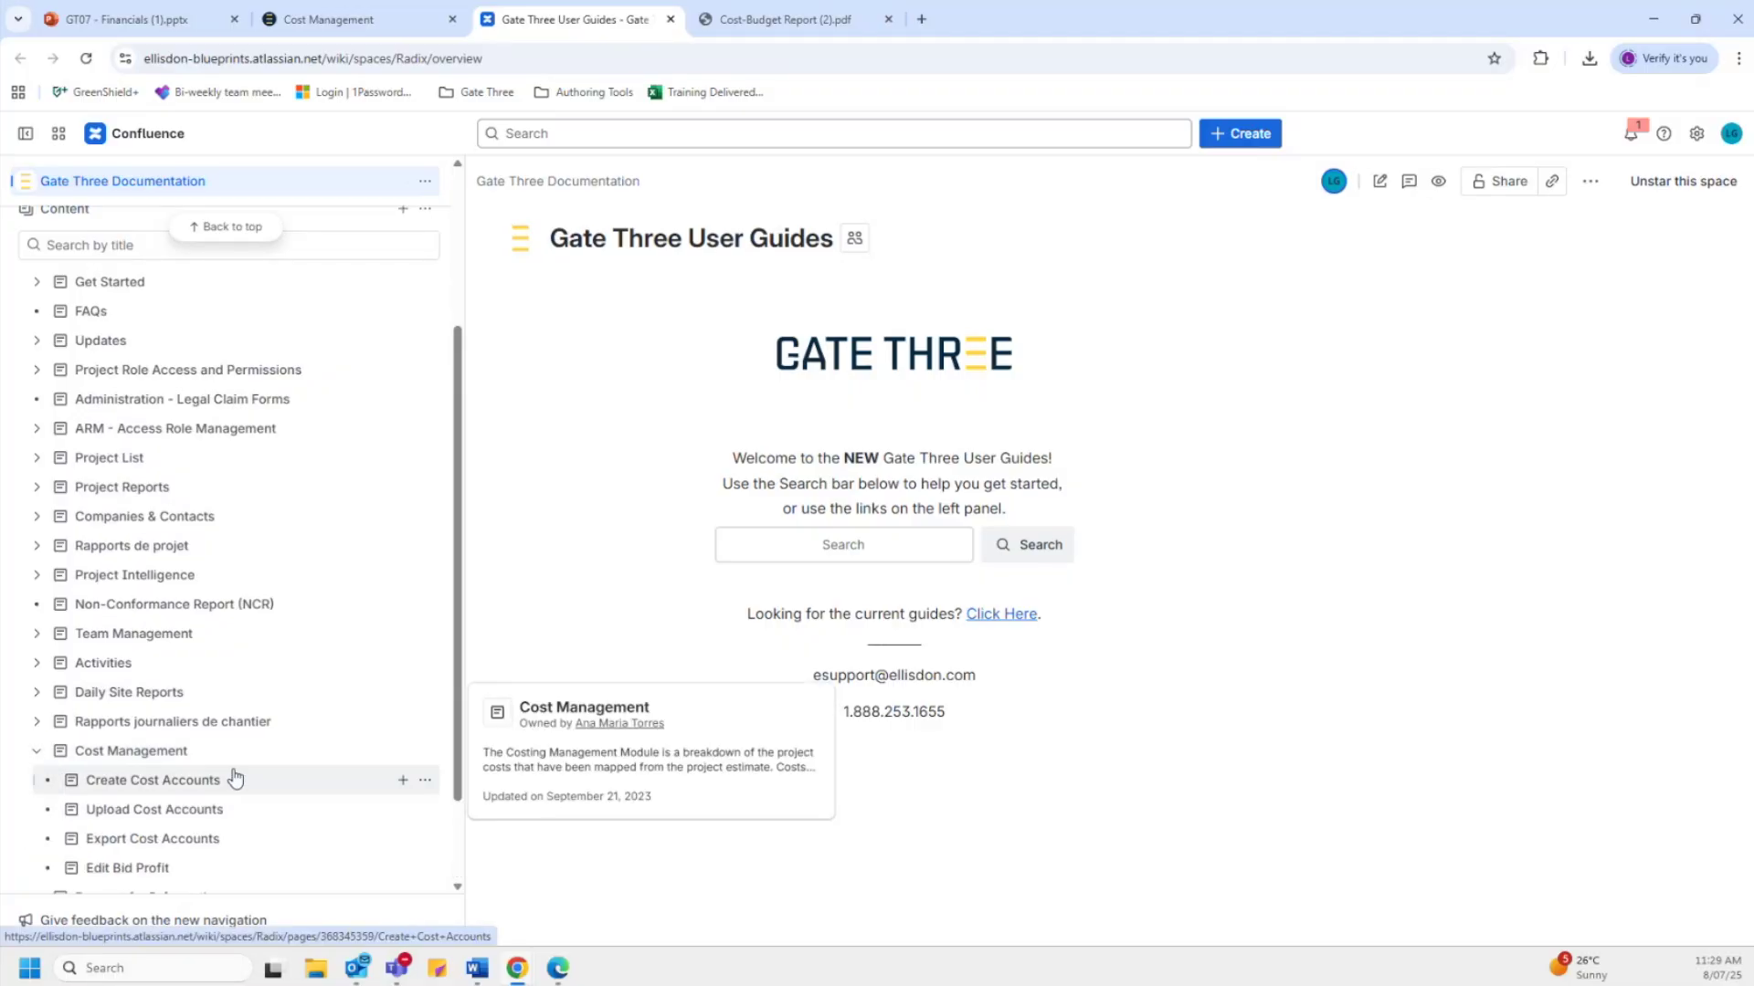
pyautogui.scroll(-1, 235, 779)
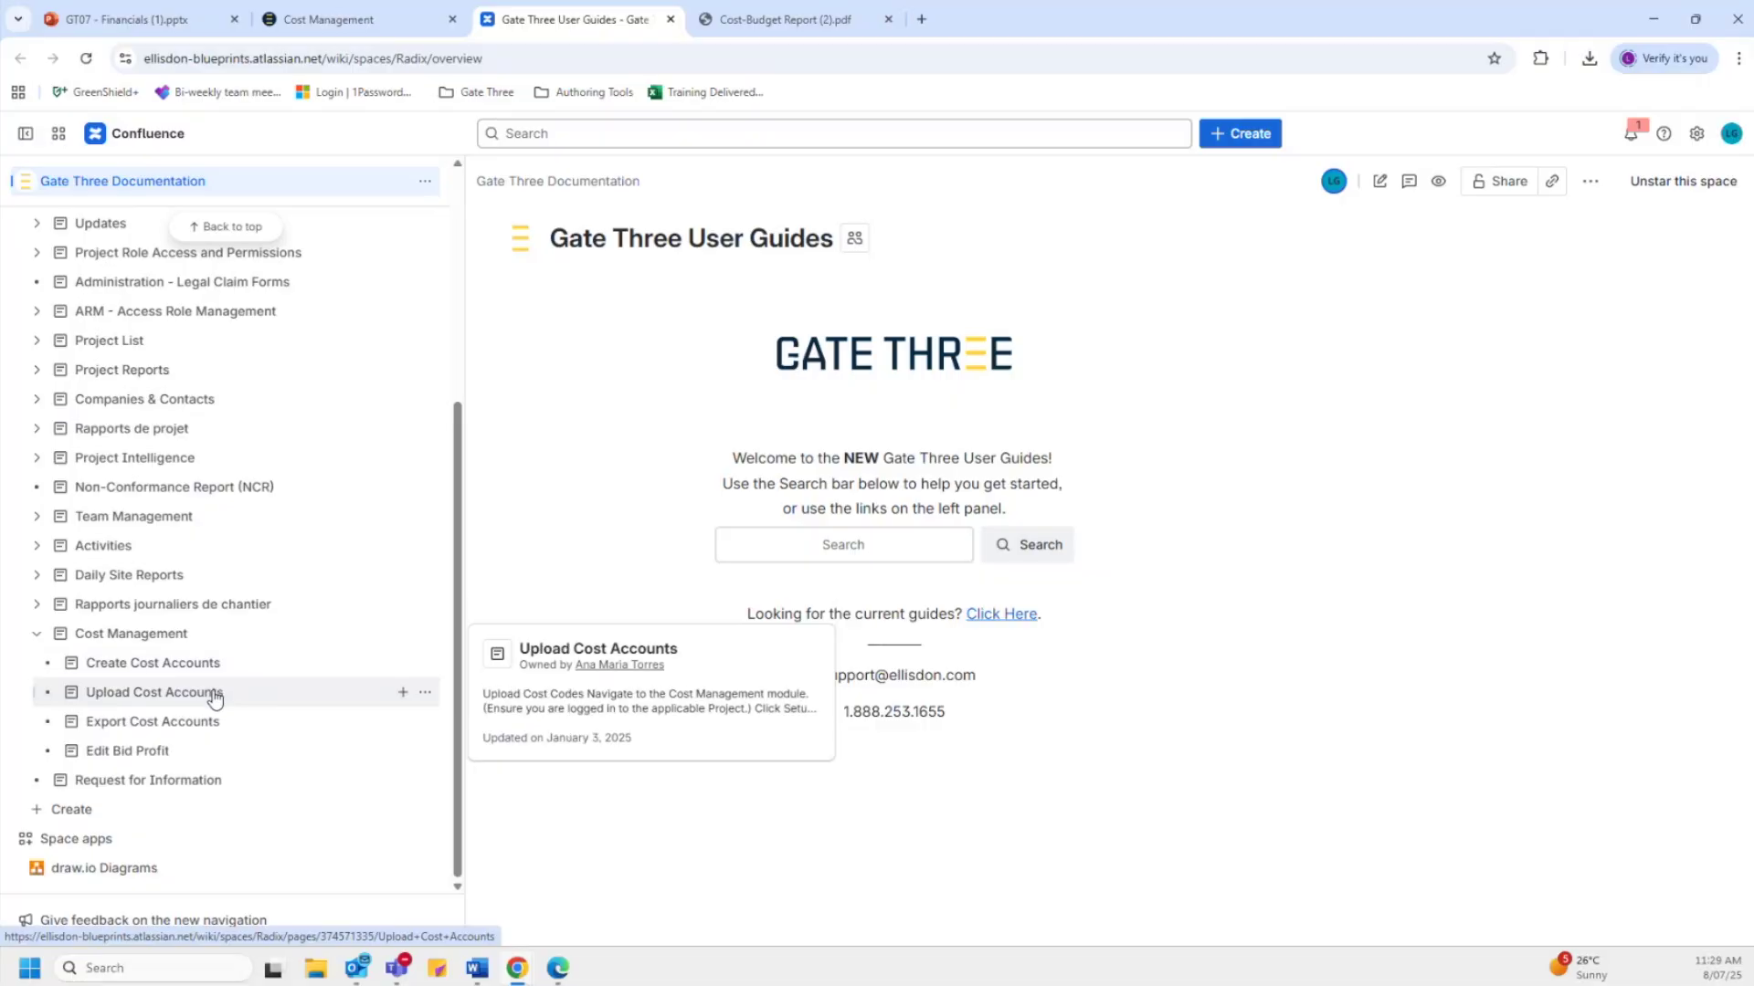
pyautogui.click(214, 696)
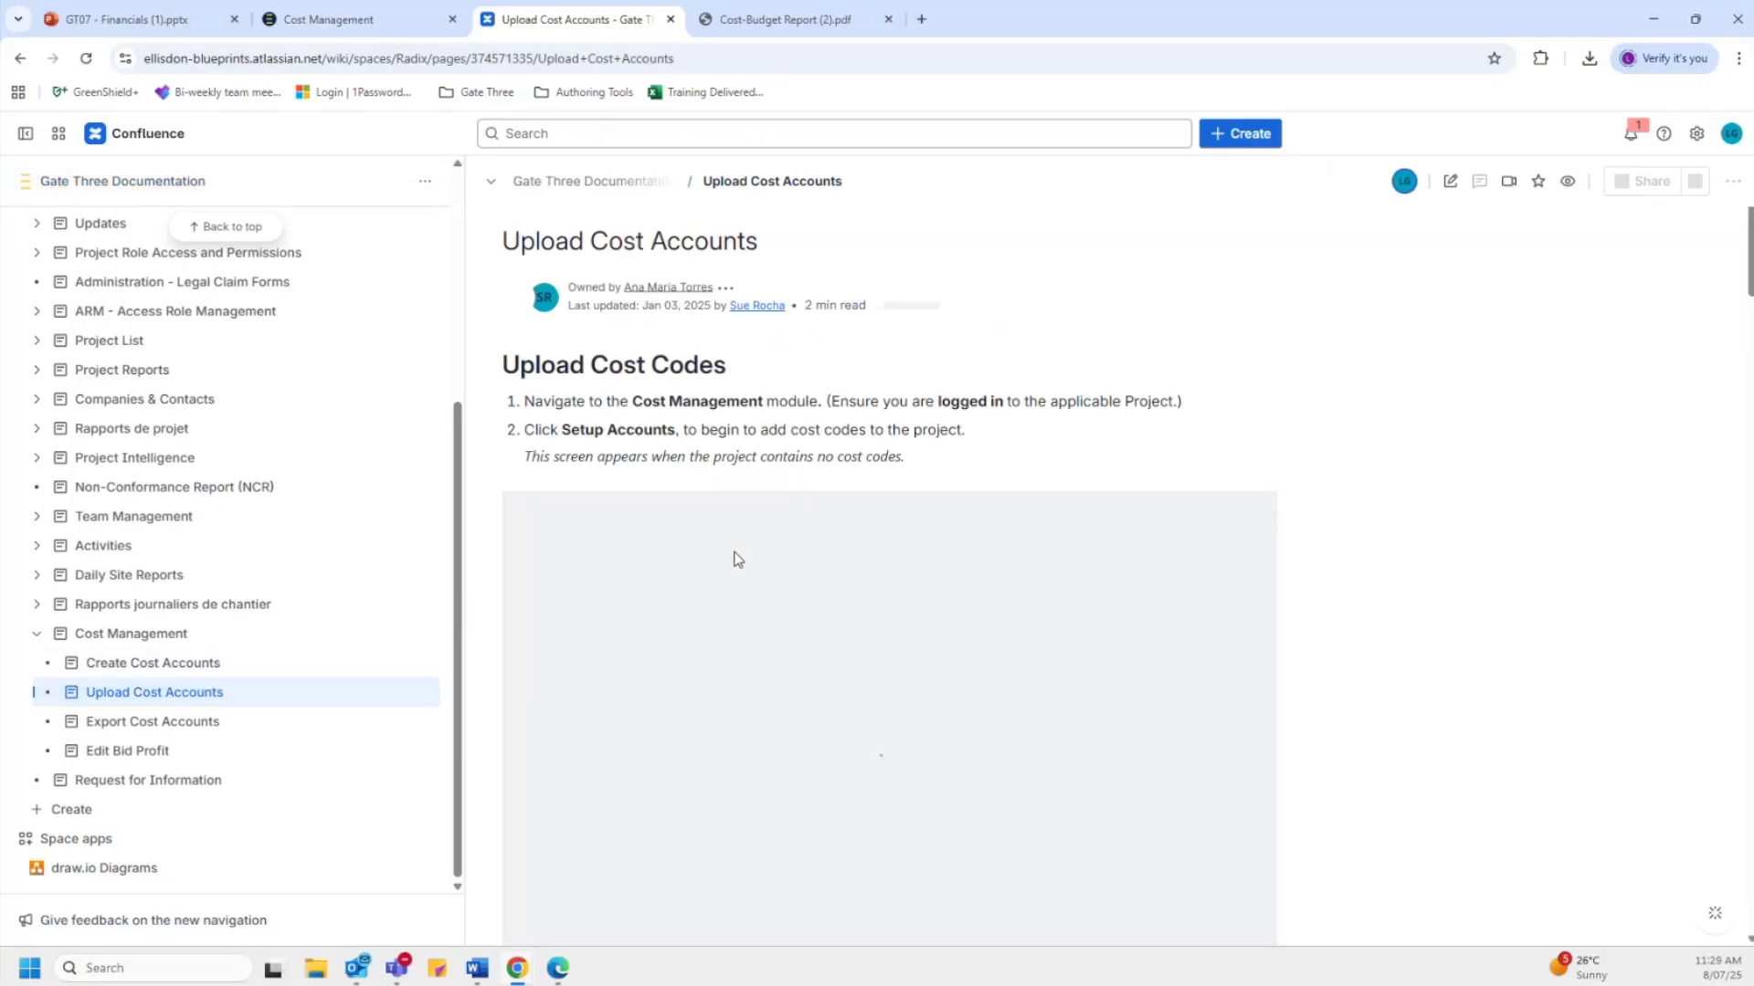